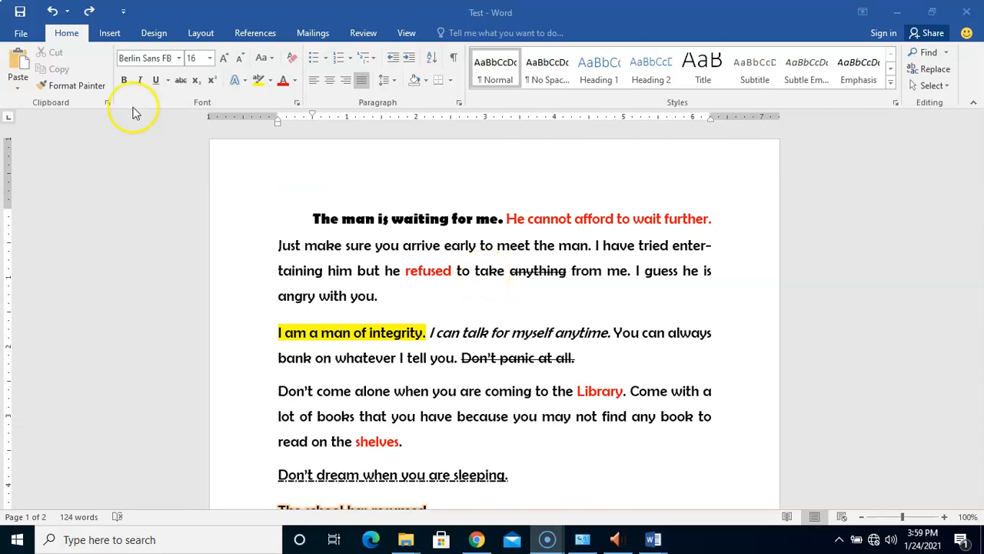
Apply the built-in diagonal CONFIDENTIAL 1 watermark to the document and inspect it on the page
left_click(161, 32)
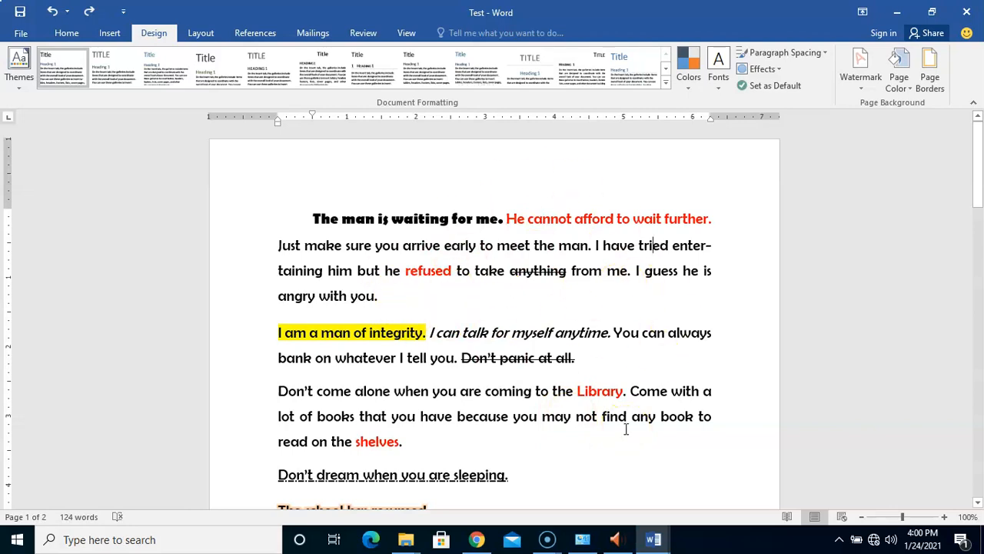
left_click(859, 87)
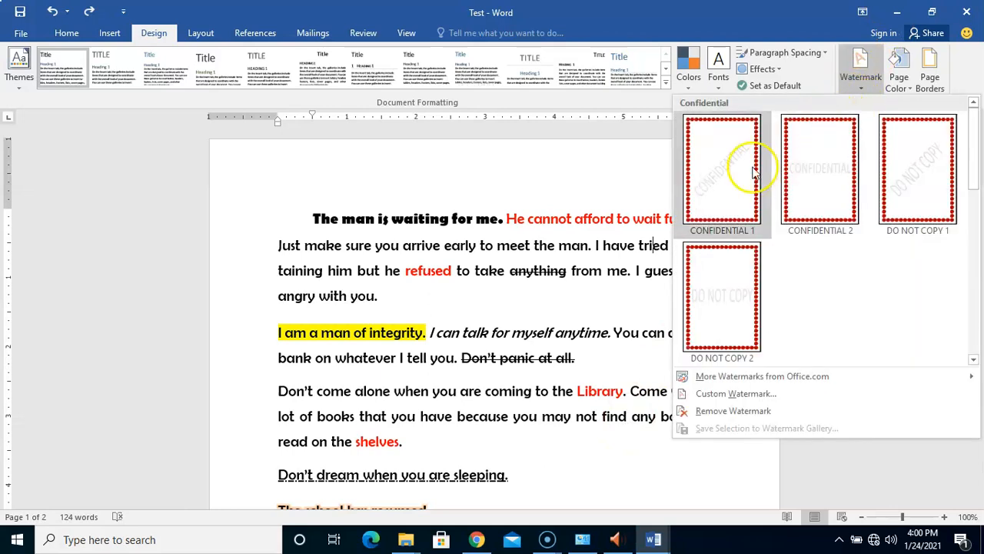
left_click(715, 198)
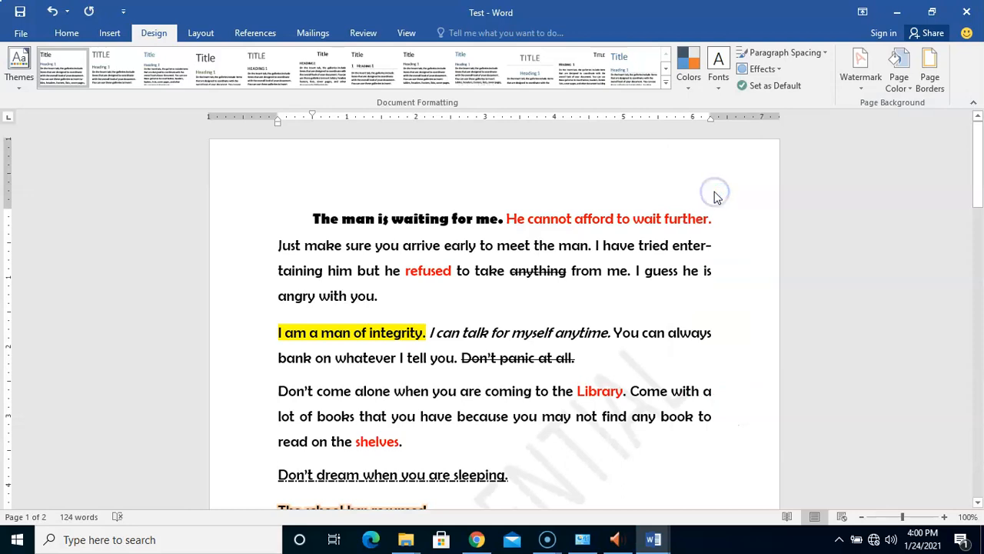
left_click_drag(971, 154, 980, 206)
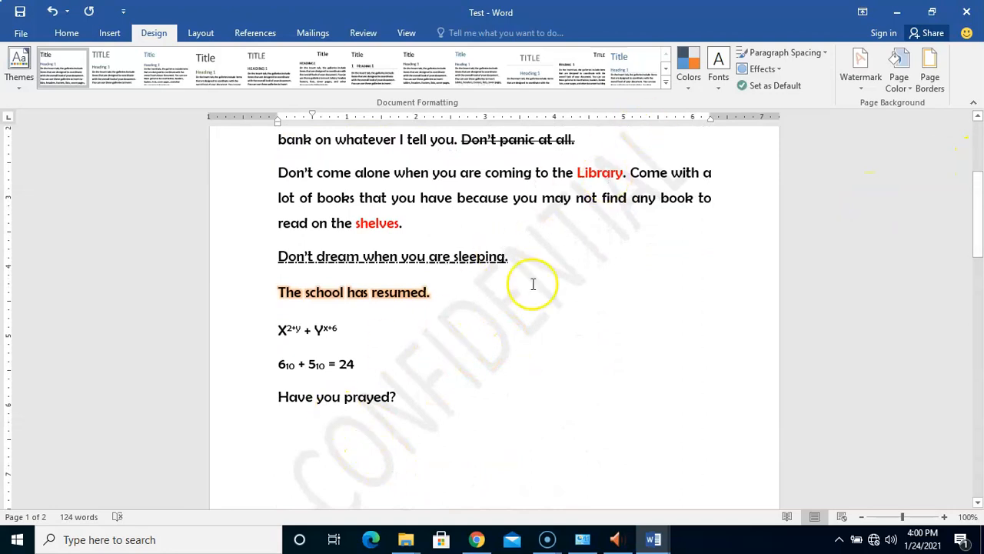
left_click_drag(972, 204, 979, 143)
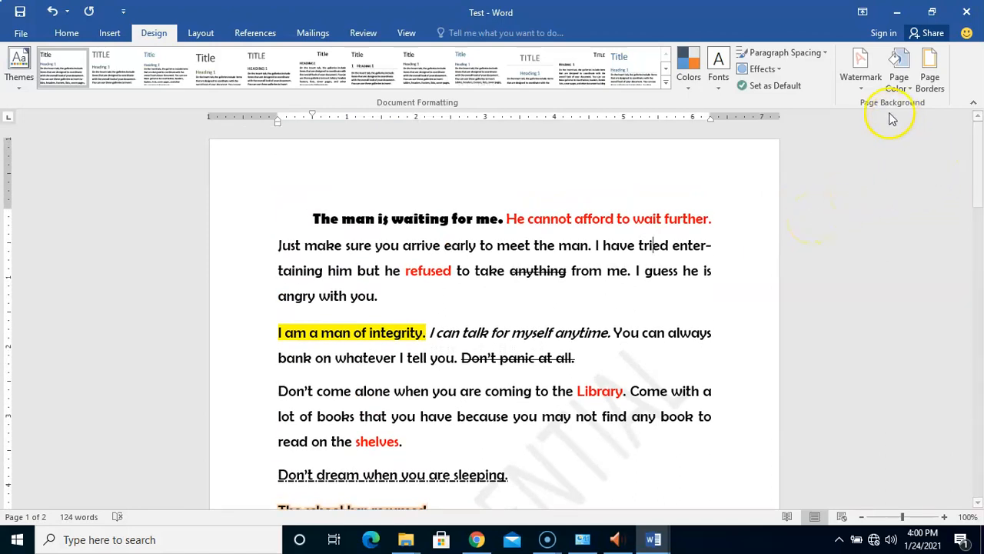
Remove the diagonal CONFIDENTIAL watermark from the document
left_click(863, 89)
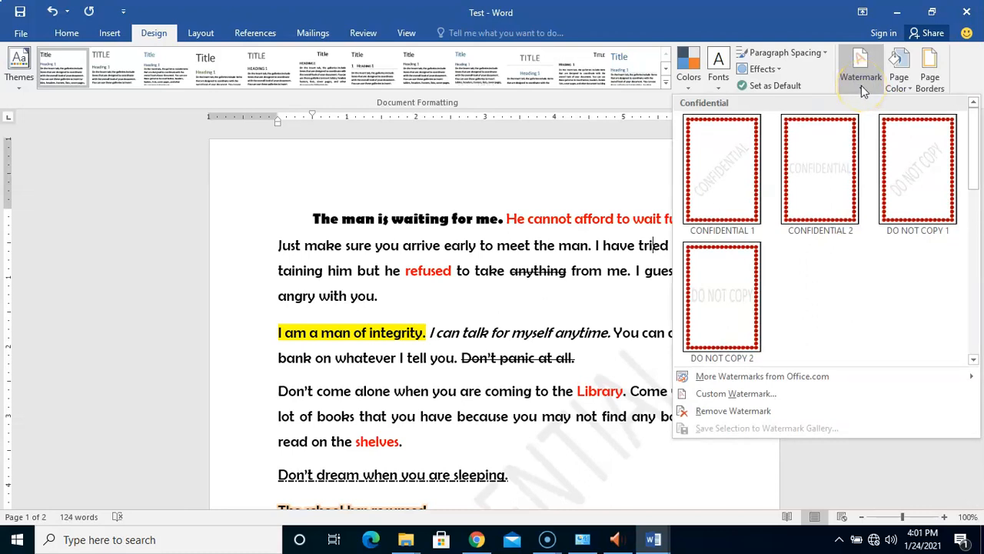
left_click(749, 414)
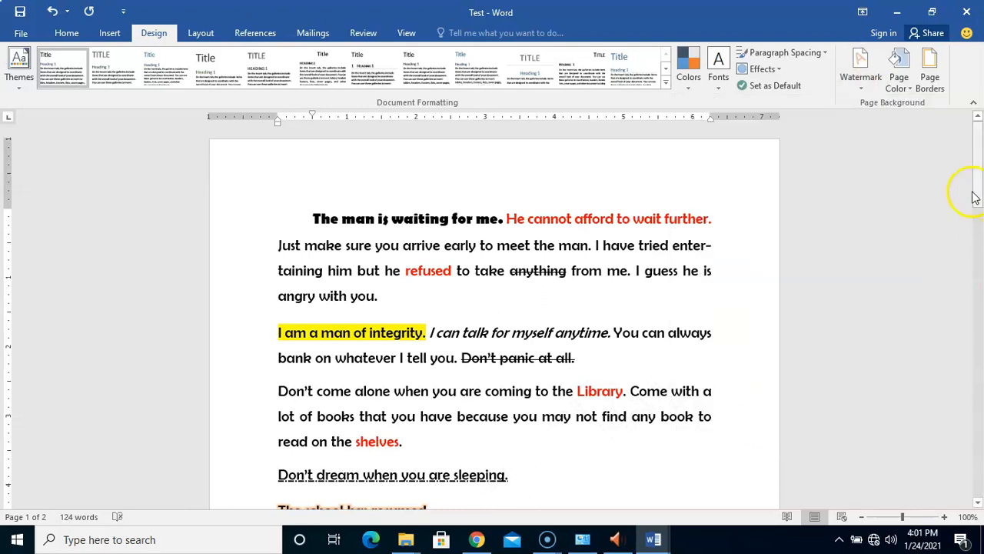
left_click_drag(974, 193, 972, 157)
Apply the built-in horizontal CONFIDENTIAL 2 watermark and inspect it behind the text
left_click(867, 84)
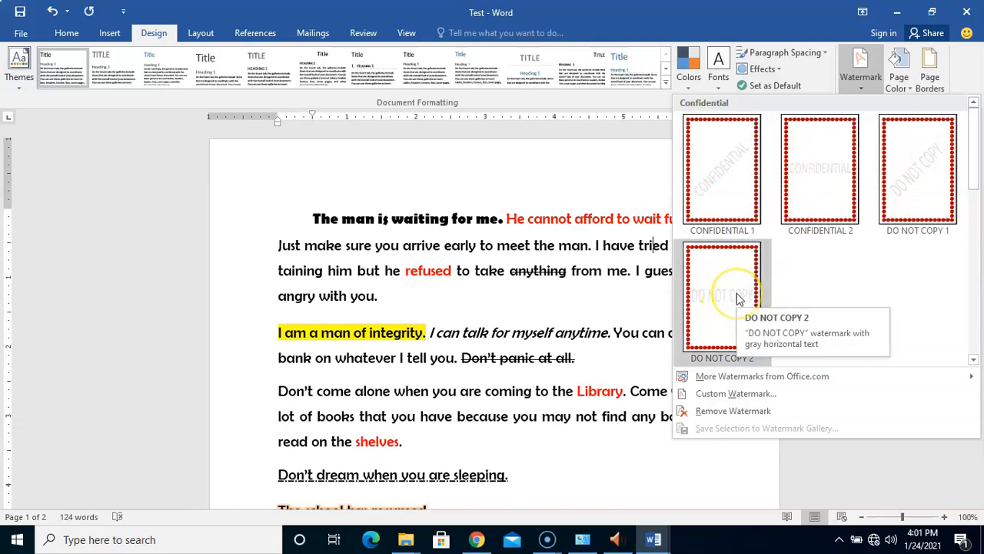
left_click(820, 190)
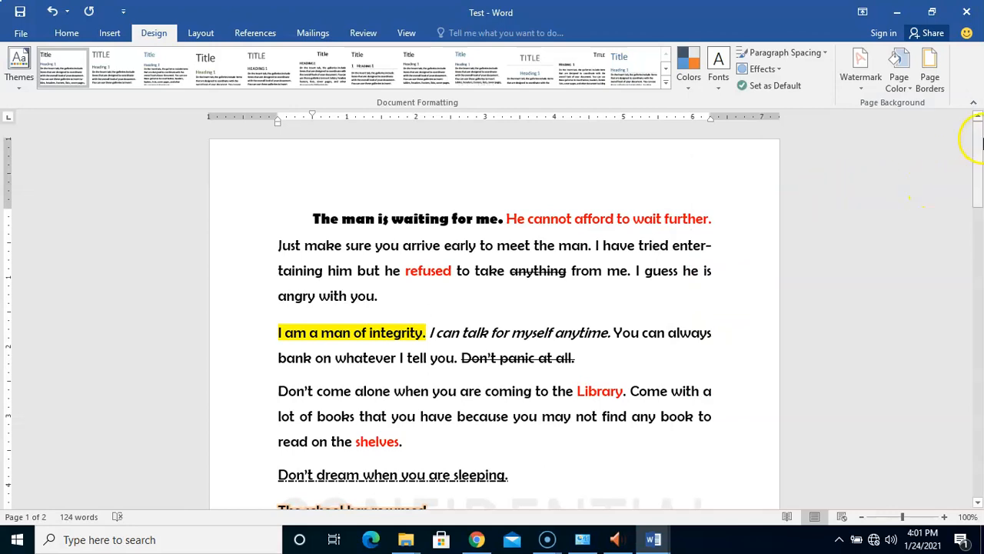
left_click_drag(978, 139, 979, 204)
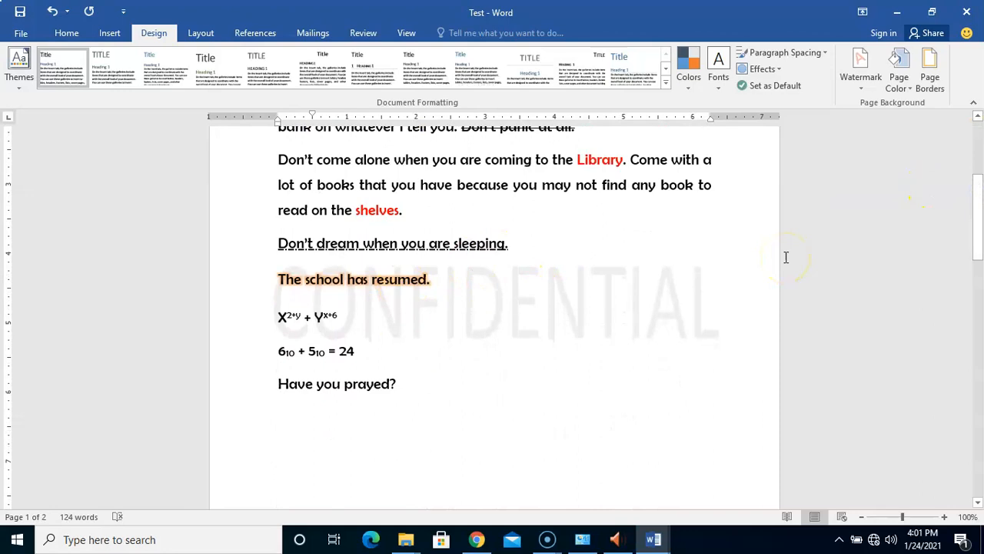
left_click_drag(976, 223, 976, 194)
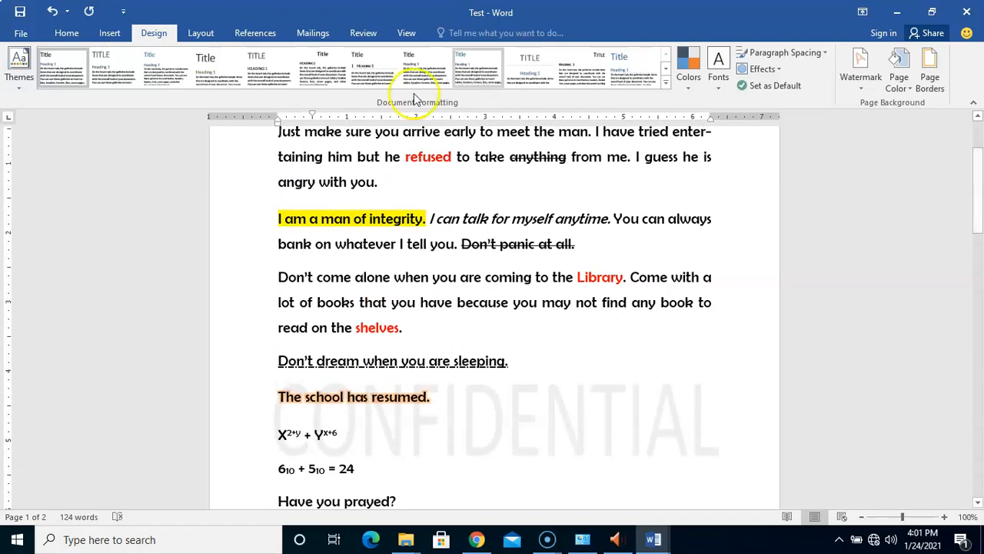
Check the horizontal CONFIDENTIAL watermark on both pages in the print preview, then return to the document
left_click(16, 34)
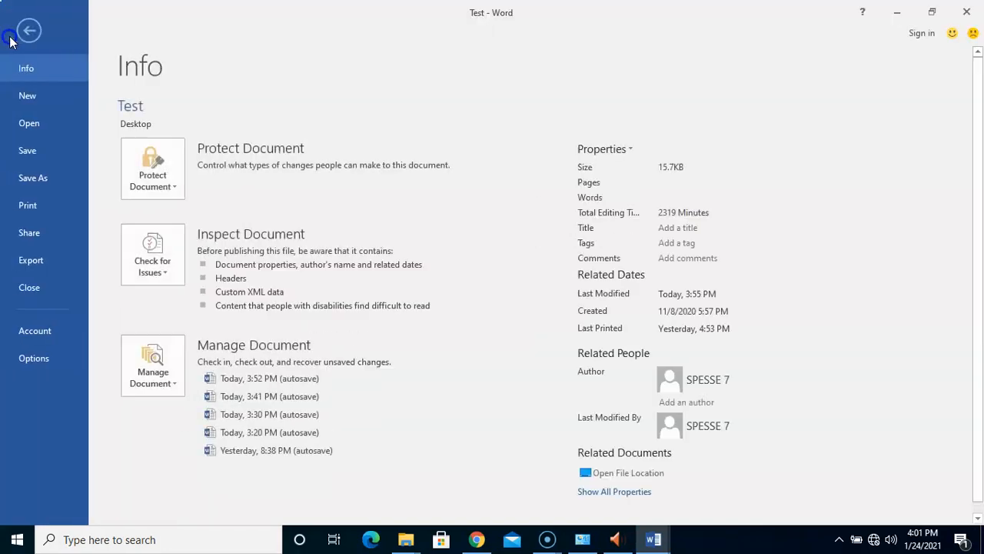
left_click(40, 208)
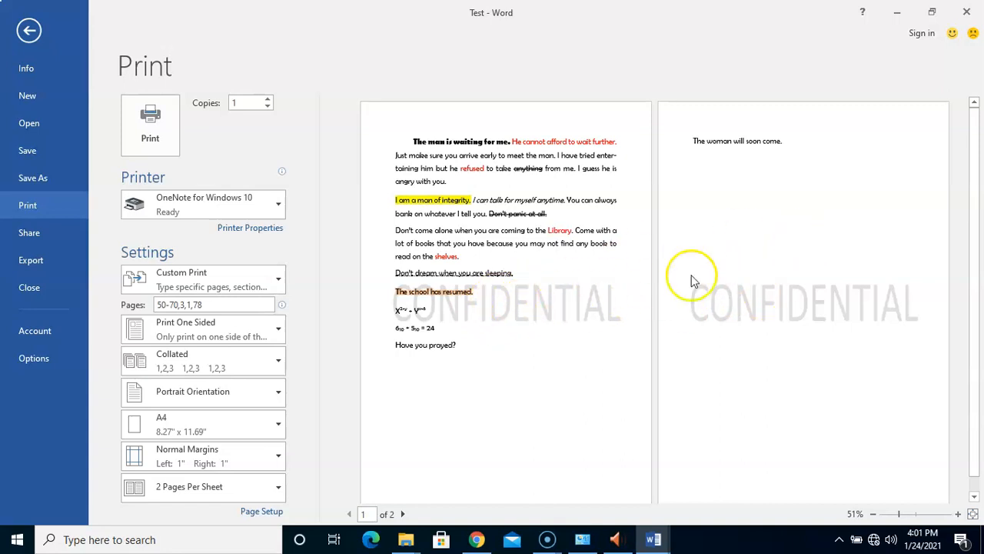
left_click(28, 30)
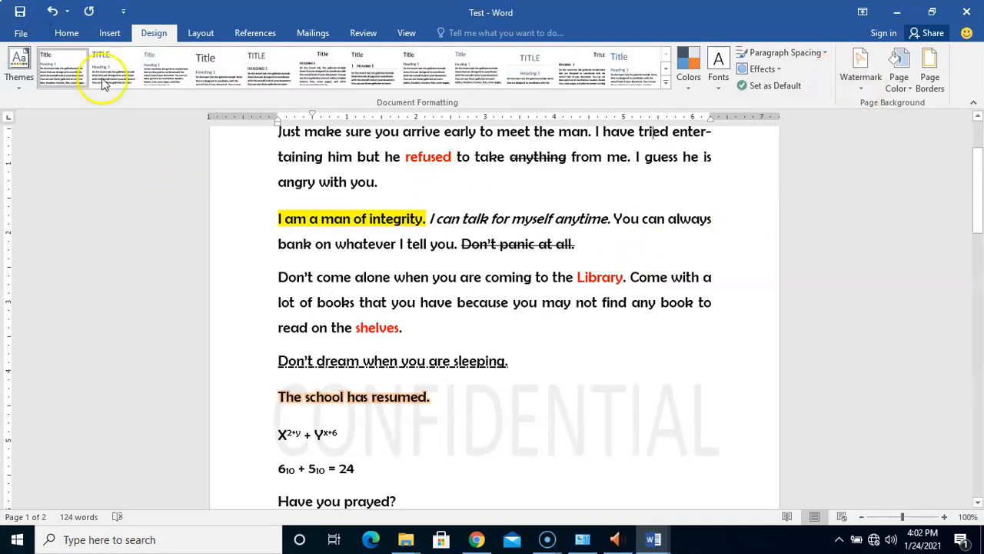
Replace the current watermark with the built-in diagonal DO NOT COPY 1 design and inspect it on the page
left_click(153, 36)
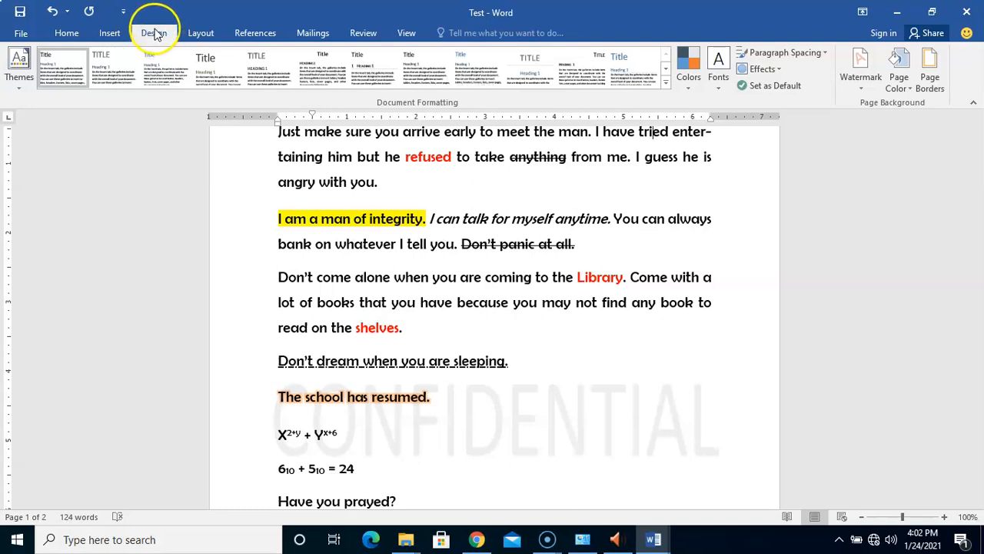
left_click(739, 70)
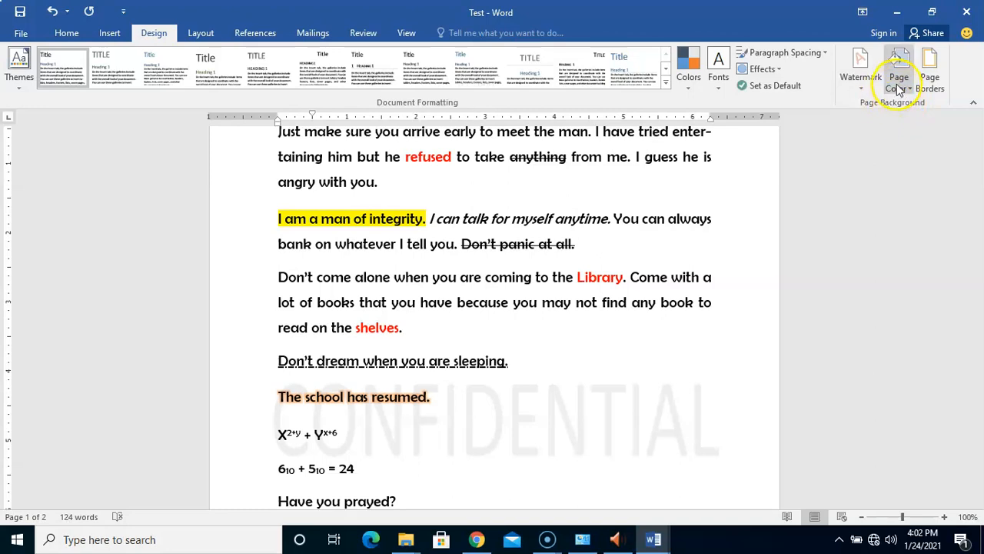
left_click(862, 86)
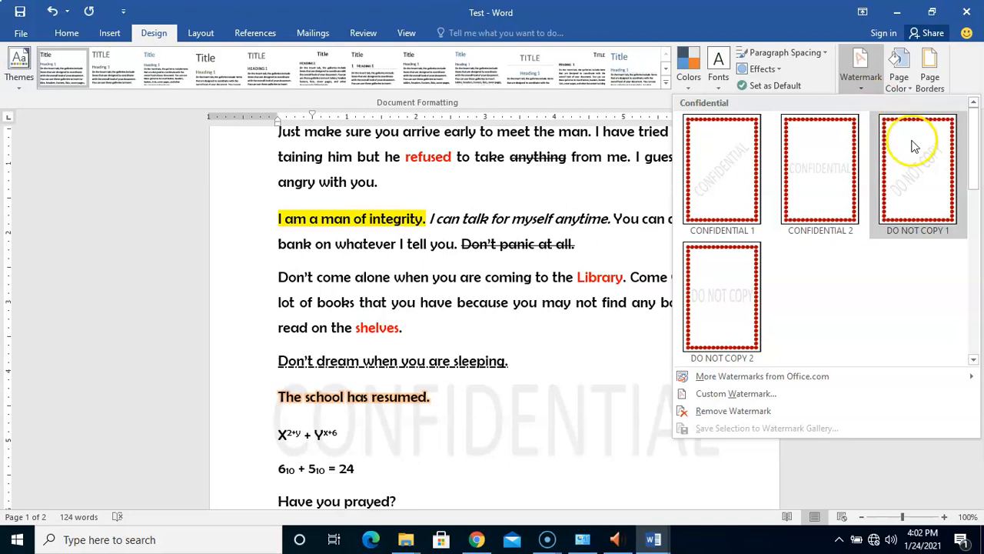
left_click(926, 168)
left_click(979, 165)
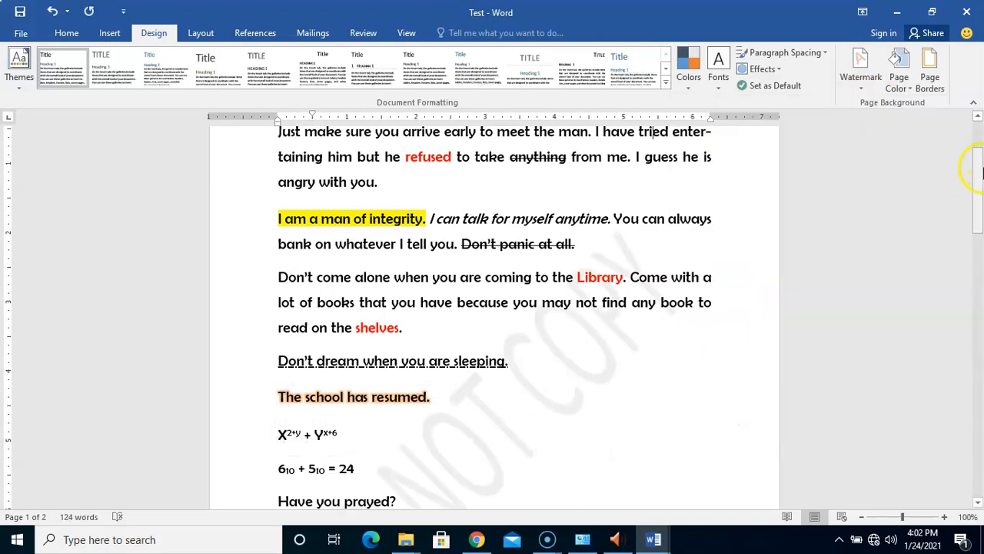
left_click_drag(979, 165, 976, 208)
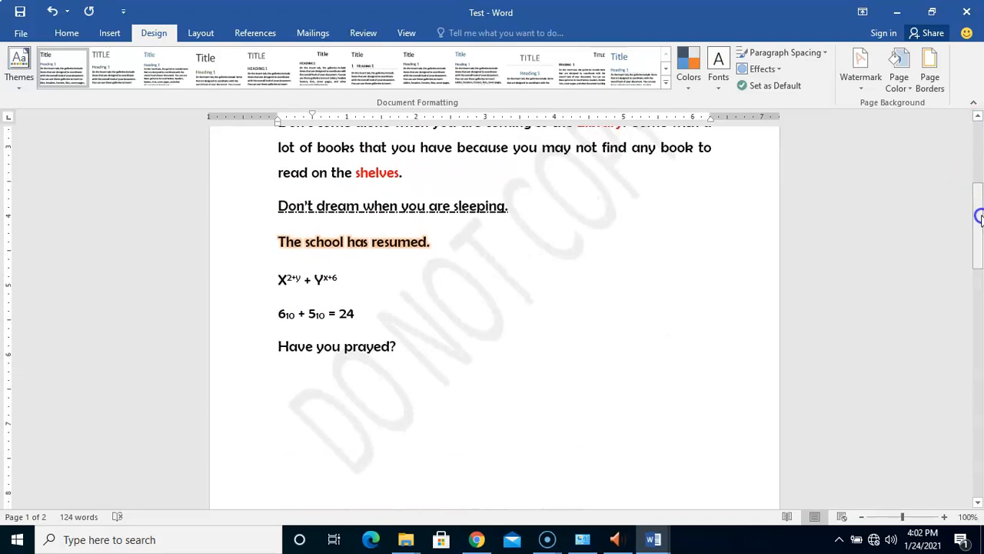
Check the DO NOT COPY watermark on both pages in the print preview and return to editing
left_click(21, 33)
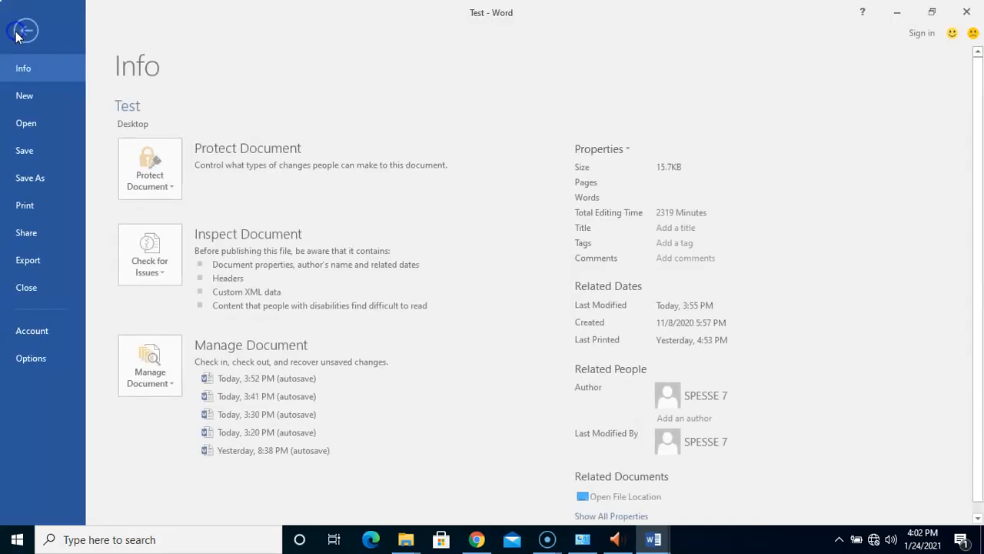
left_click(29, 204)
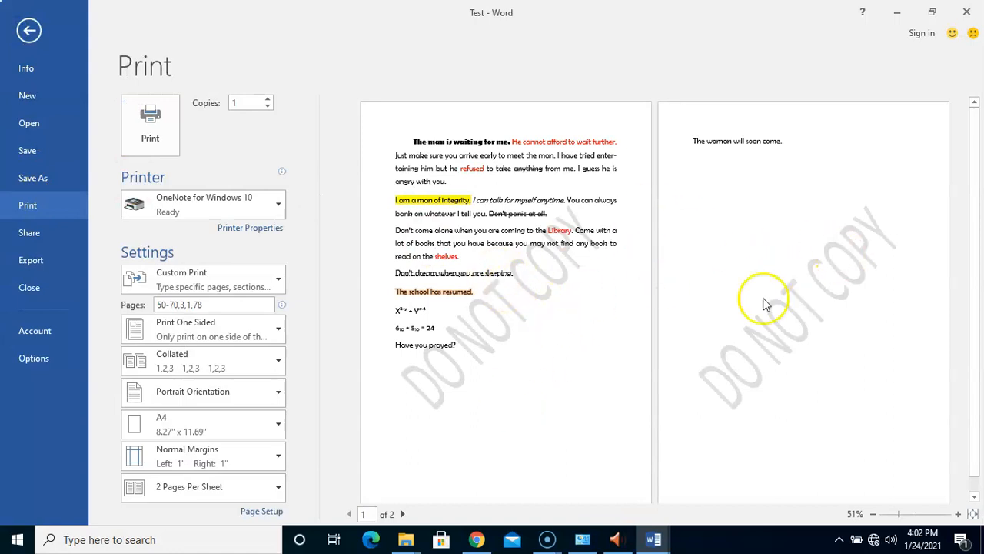
left_click(27, 31)
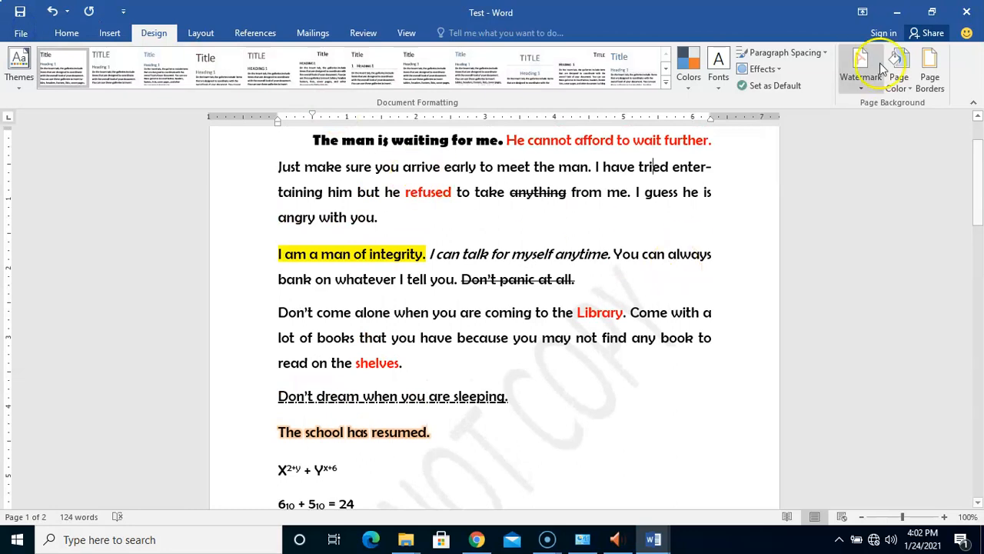
Remove the DO NOT COPY watermark from the document
left_click(863, 71)
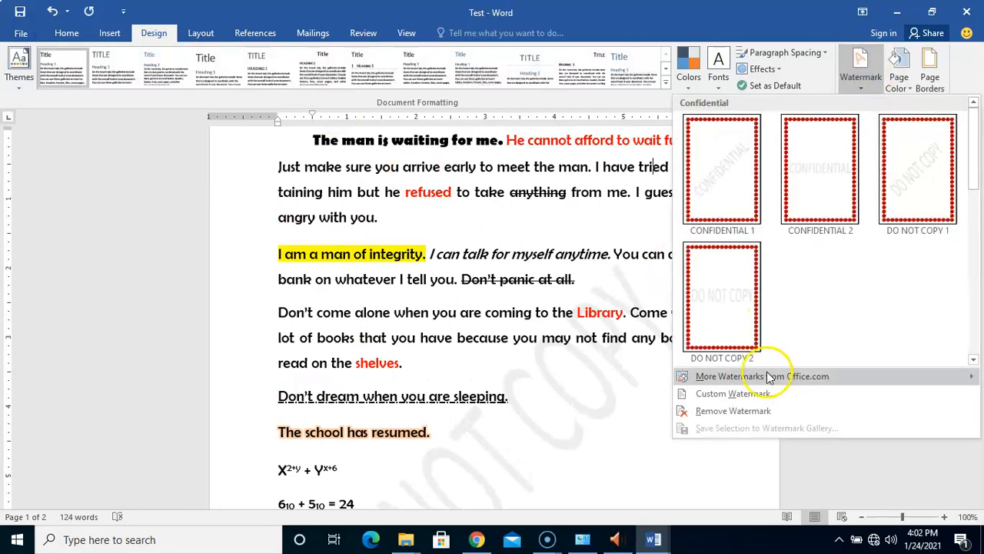
left_click(721, 413)
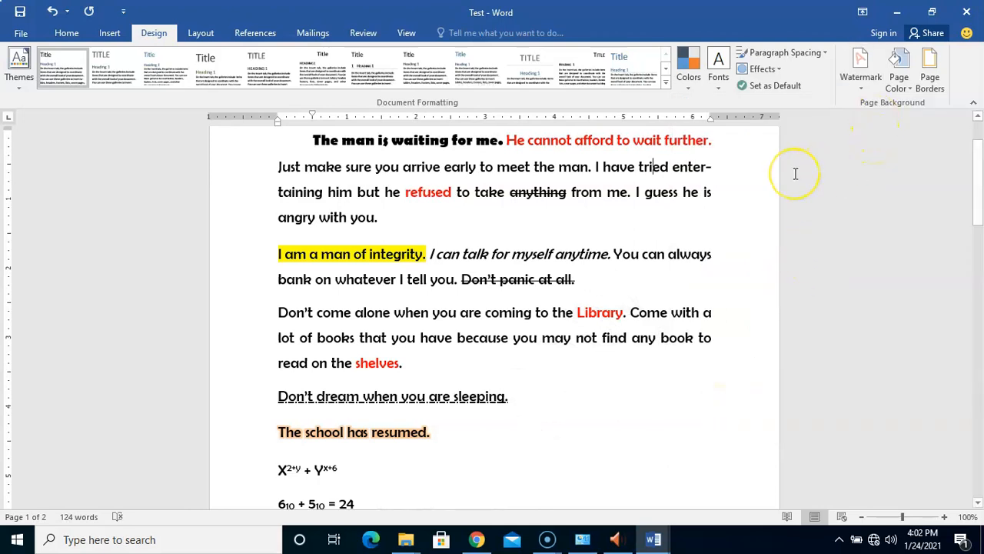
left_click(634, 256)
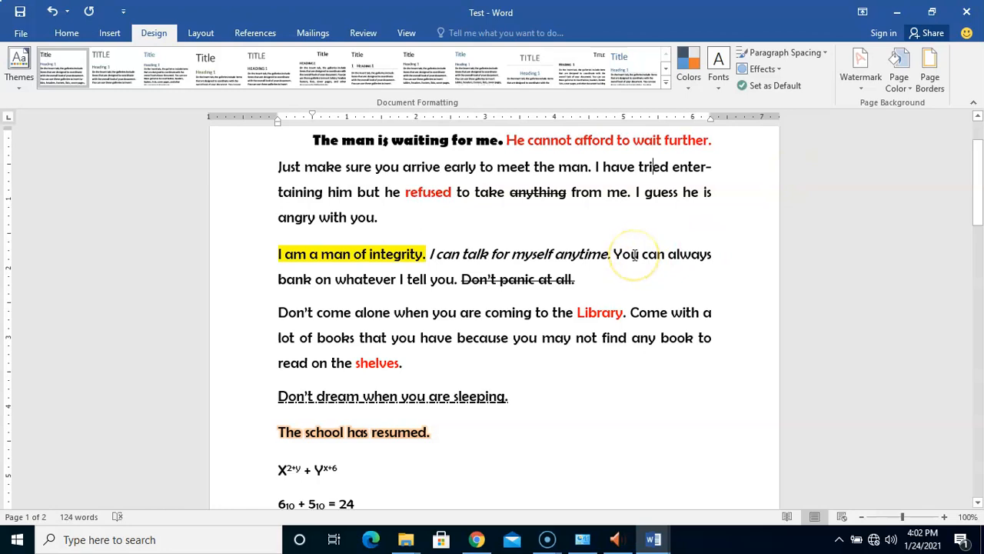
Look through the watermark gallery's built-in designs and the additional watermarks offered from Office.com
left_click(856, 80)
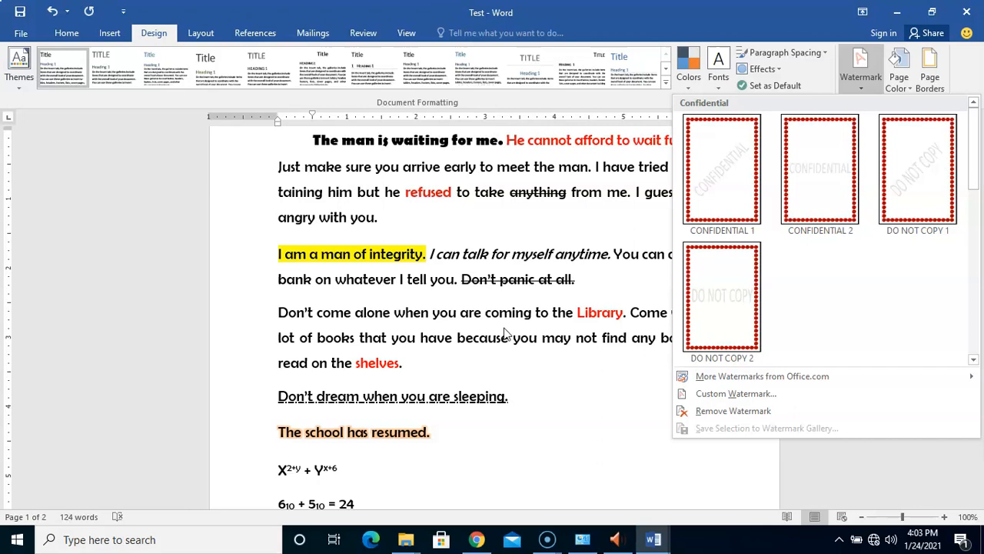
left_click(858, 80)
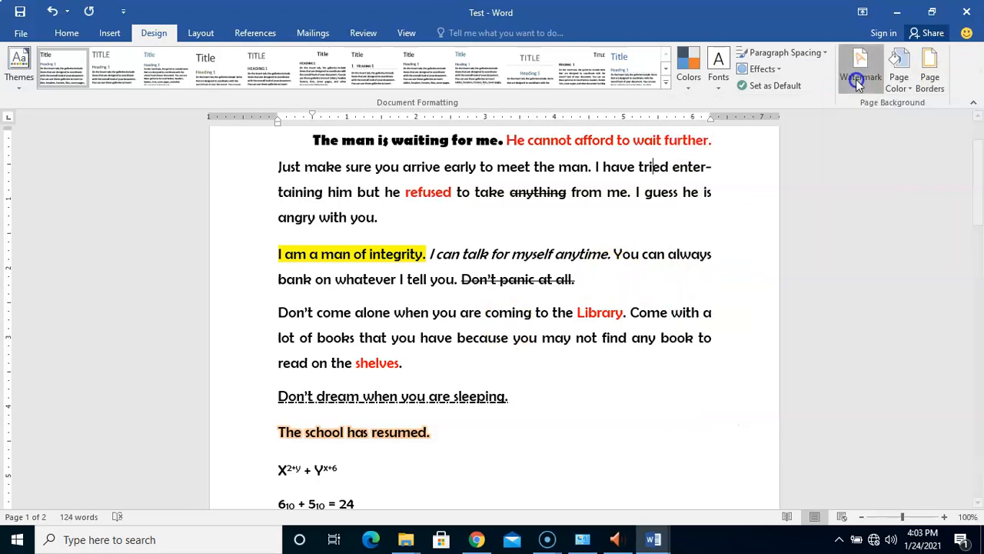
left_click(858, 80)
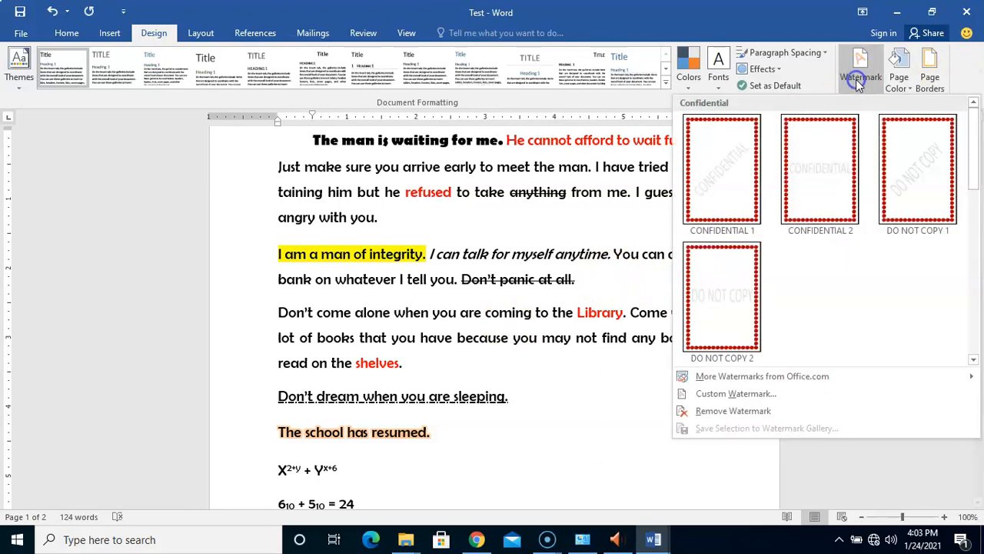
left_click(746, 399)
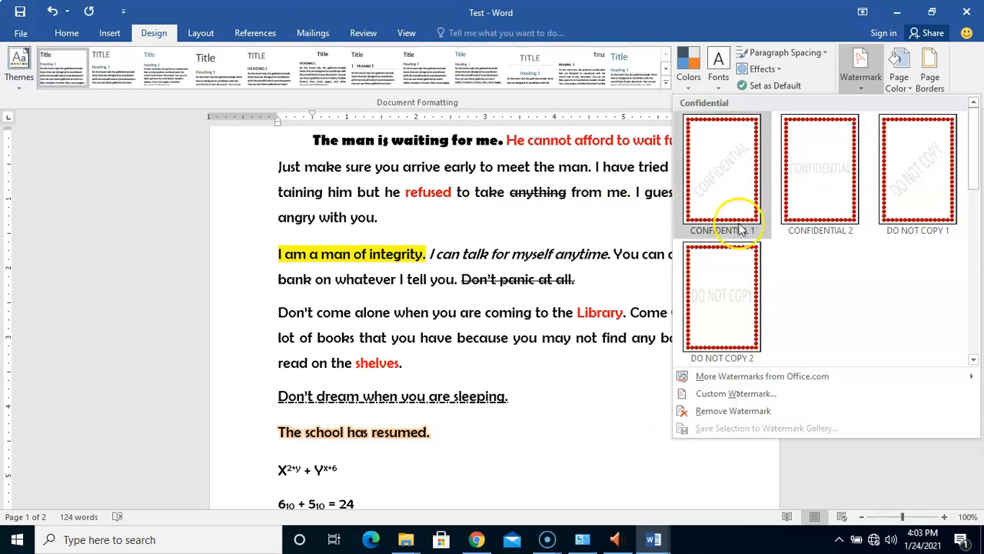
mouse_move(784, 383)
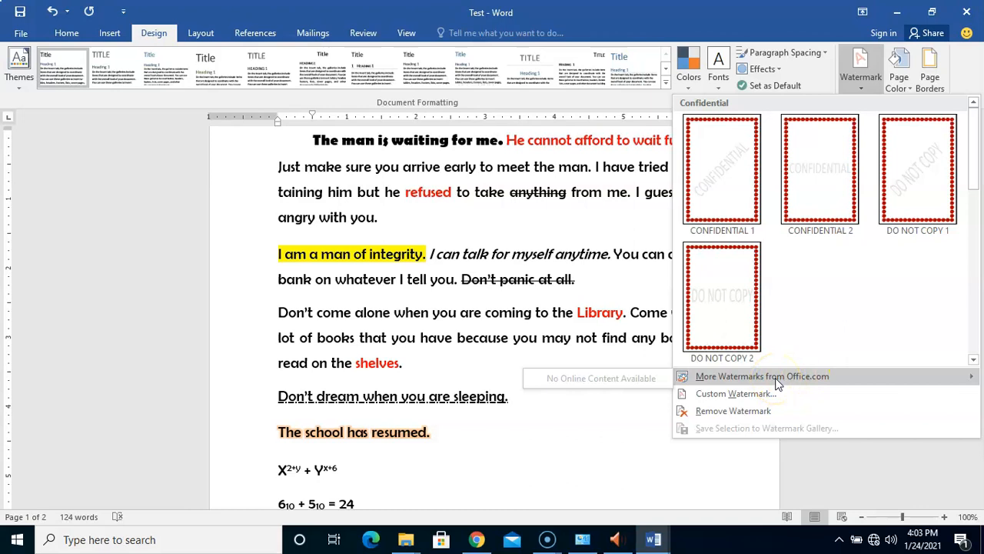
left_click(773, 379)
left_click(791, 374)
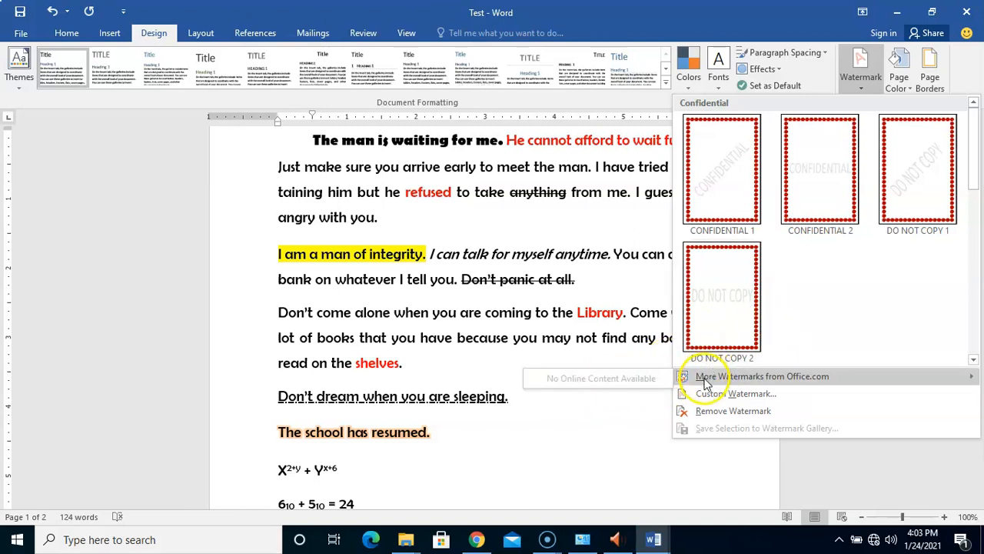
mouse_move(729, 377)
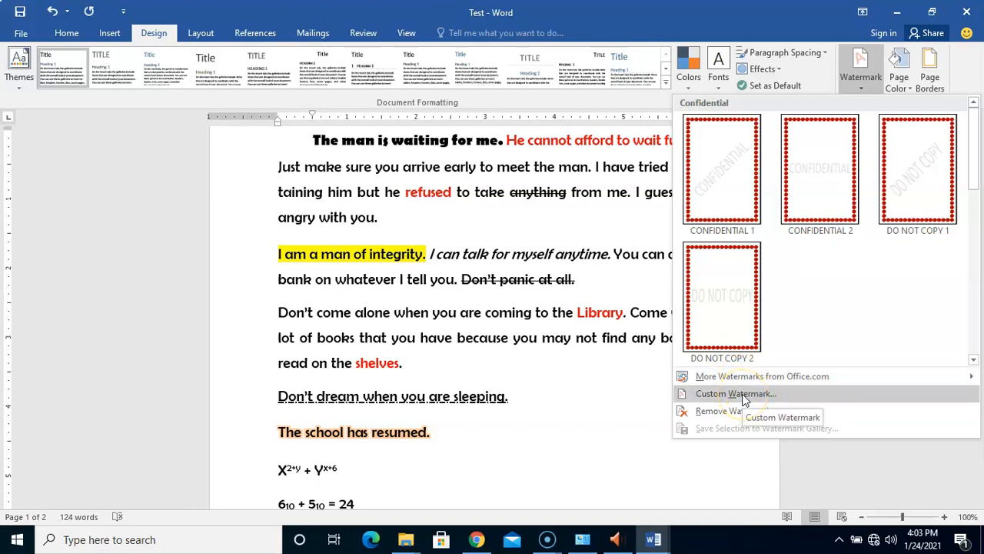
Start a custom text watermark for the document with English (United States) as its language
left_click(736, 393)
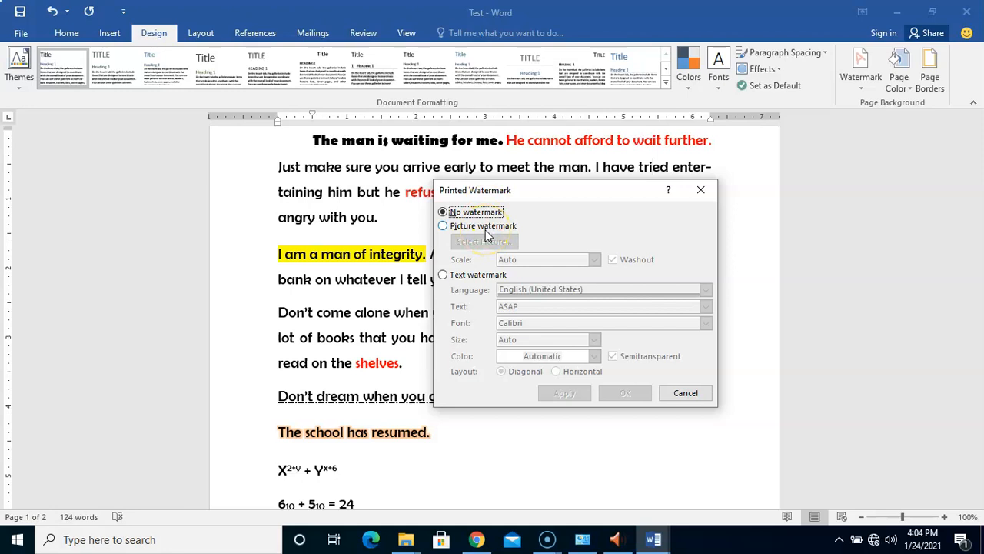
left_click(444, 276)
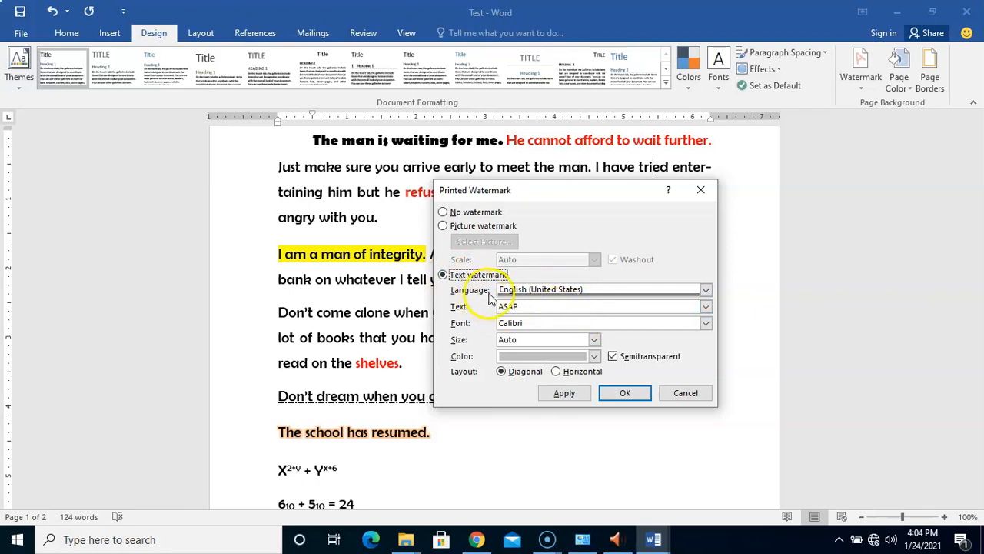
left_click(583, 291)
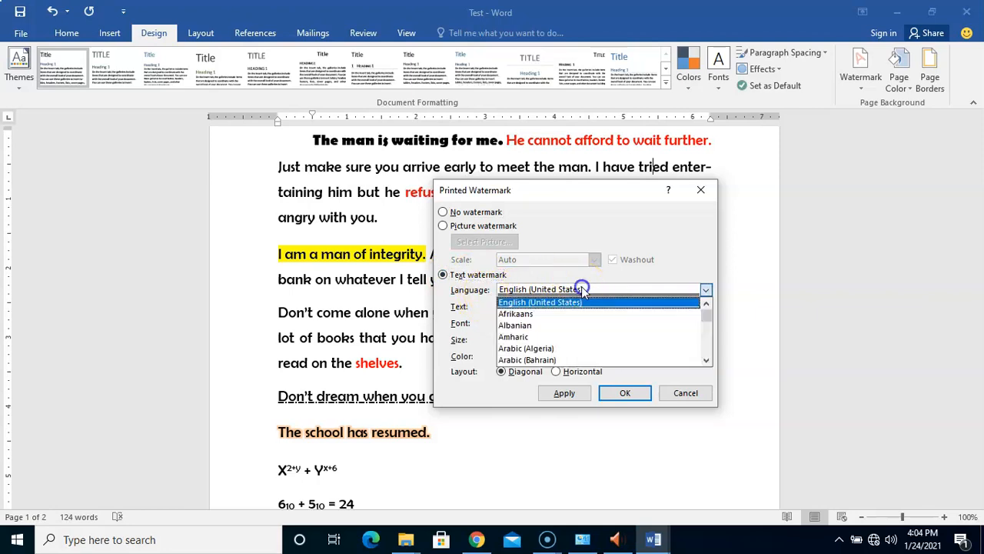
left_click(579, 303)
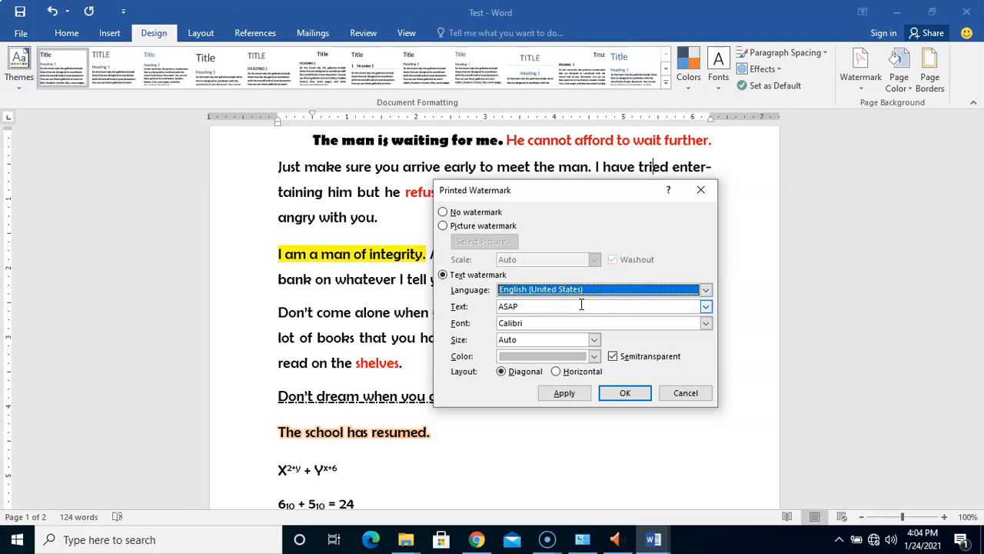
left_click(624, 290)
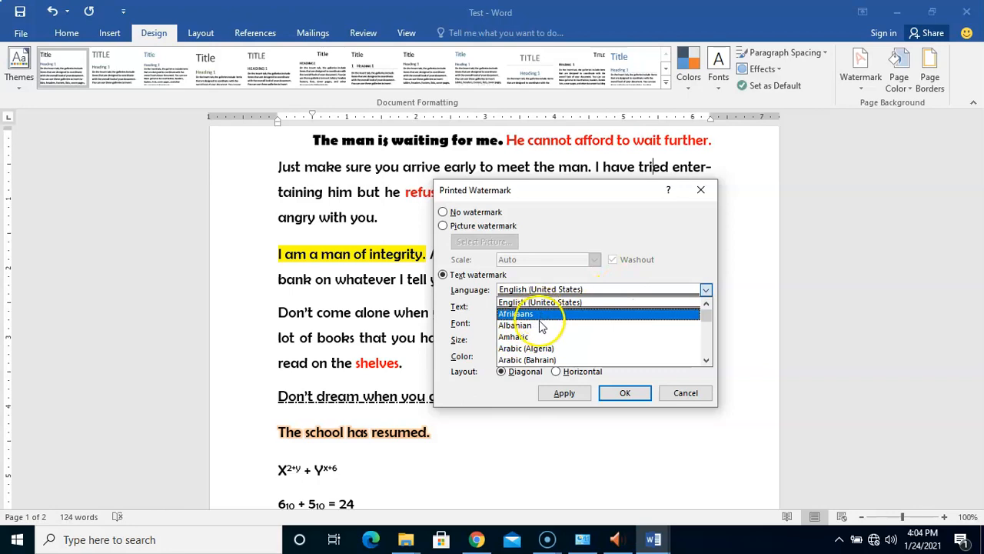
left_click(599, 302)
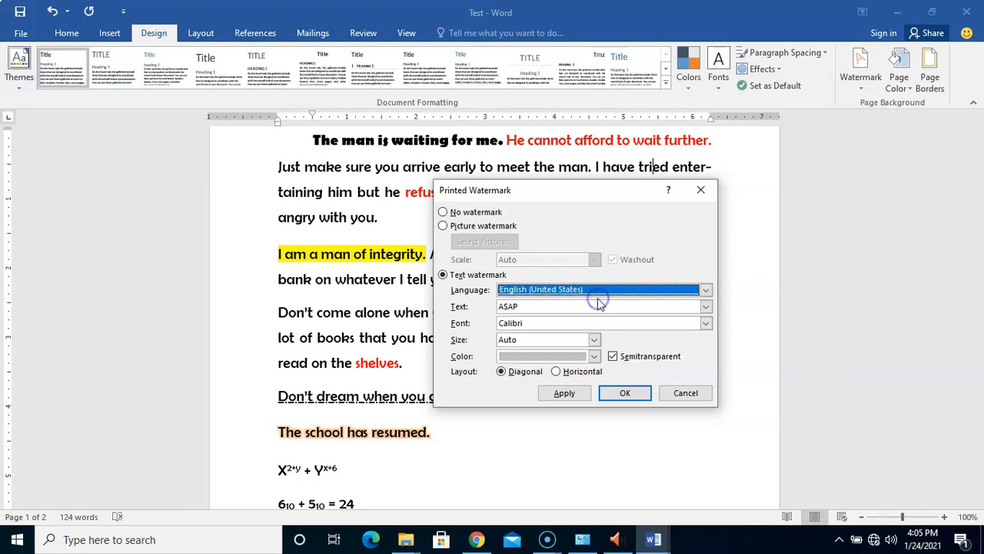
Clear the preset ASAP wording from the text watermark
left_click(549, 306)
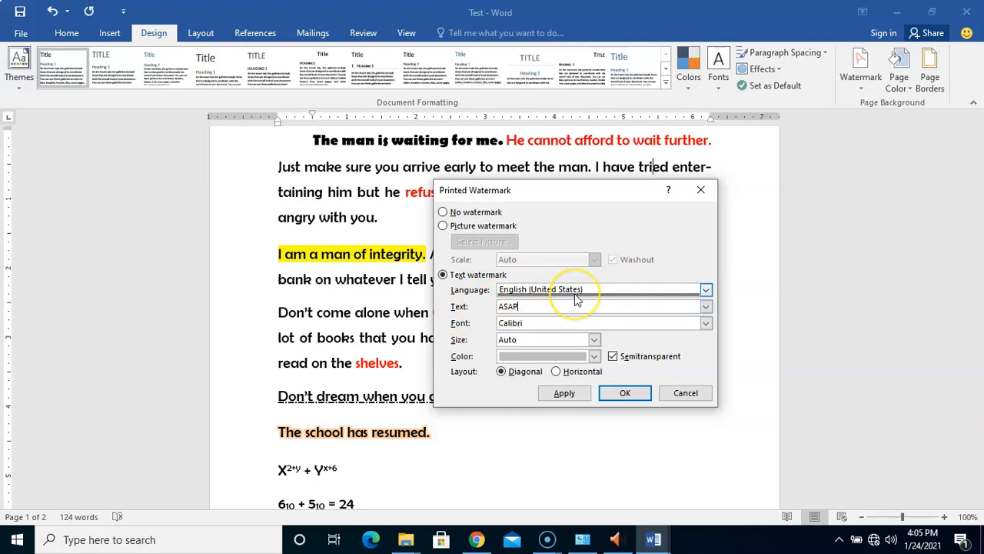
left_click(530, 307)
key("BackSpace")
key("BackSpace")
key("BackSpace")
key("BackSpace")
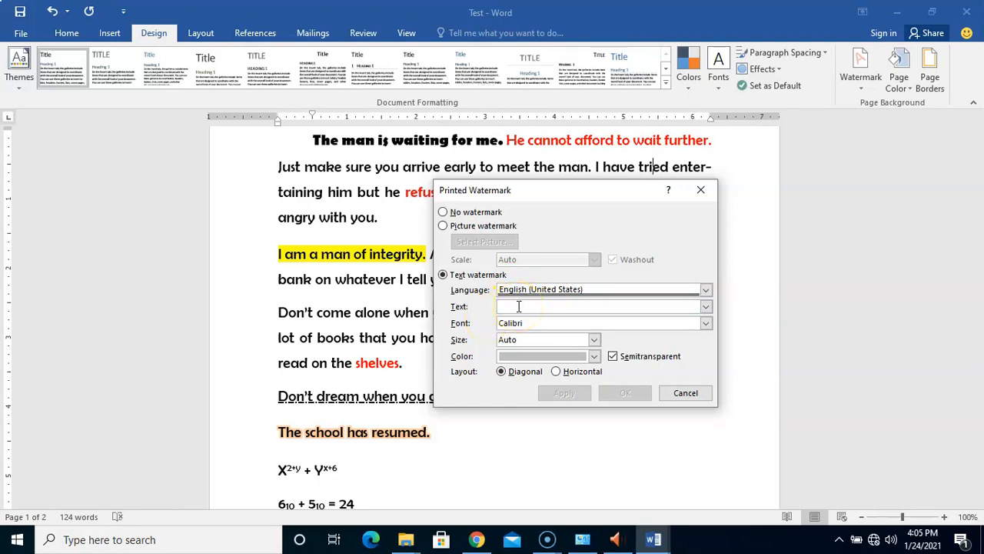
Try Arabic (Algeria) as the watermark language with its preset texts, and switch back to English (United States)
left_click(609, 291)
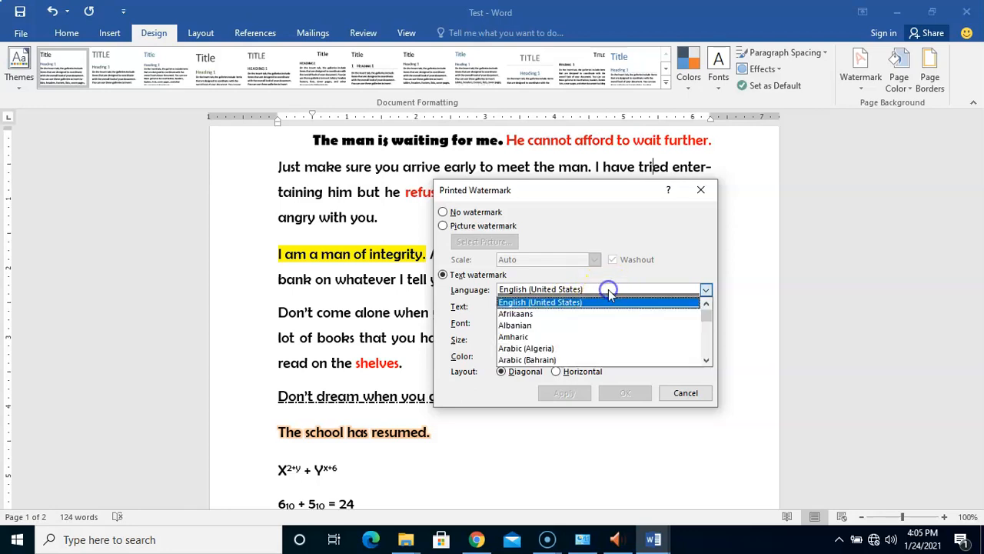
left_click(546, 349)
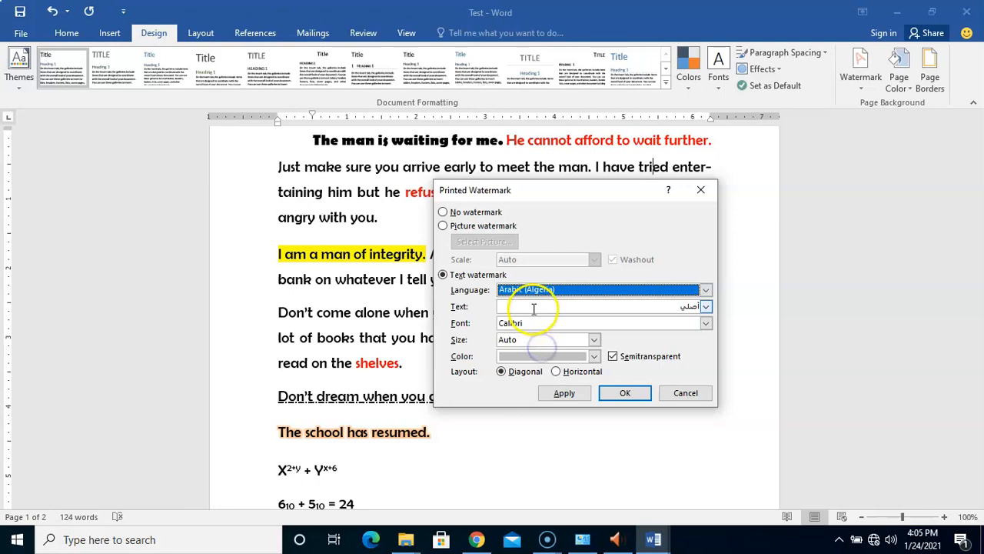
left_click(665, 308)
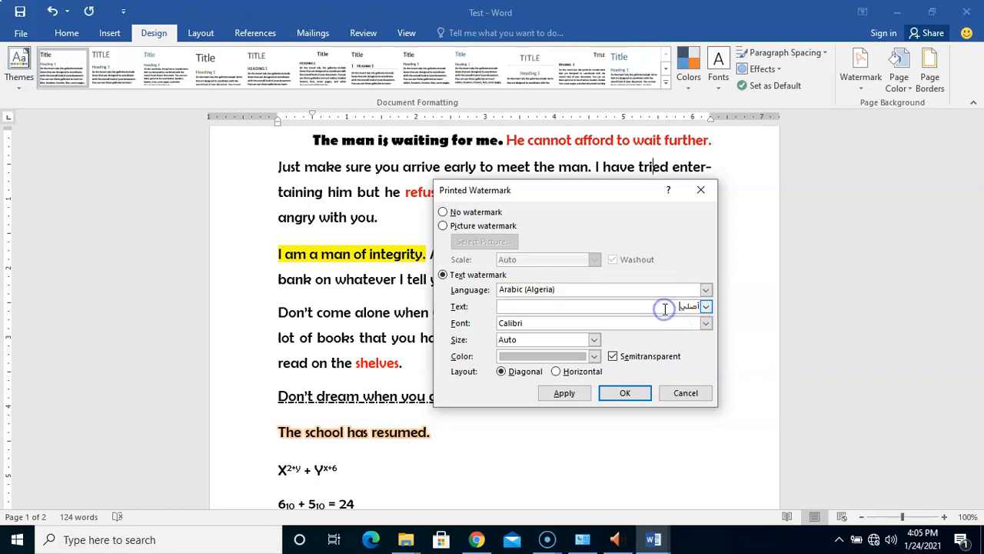
type("k")
key("BackSpace")
left_click(706, 306)
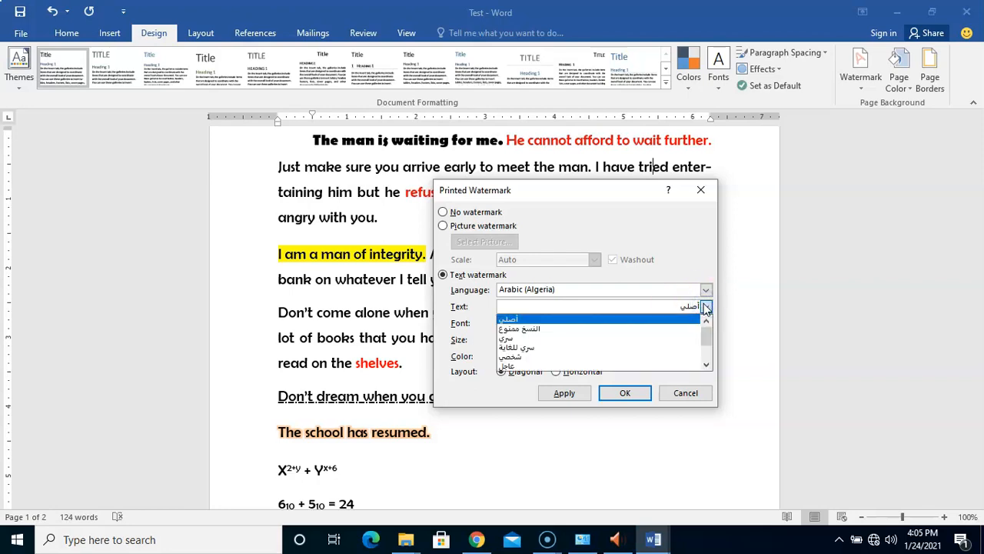
mouse_move(705, 333)
left_mouse_down()
mouse_move(706, 352)
mouse_move(707, 322)
mouse_move(704, 354)
mouse_move(706, 323)
left_mouse_up()
left_click(705, 290)
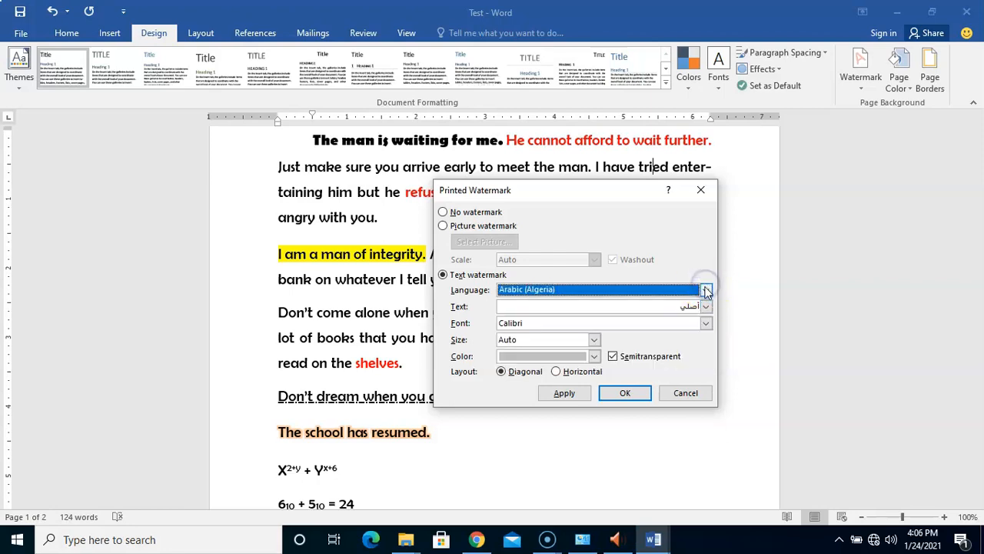
left_click(628, 303)
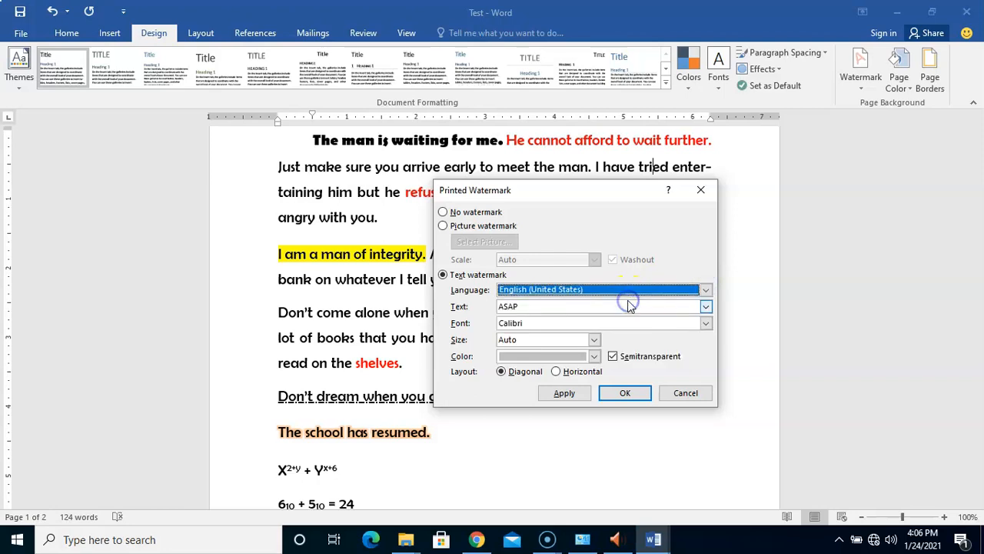
Look through the preset English watermark texts, from ASAP to URGENT
left_click(706, 307)
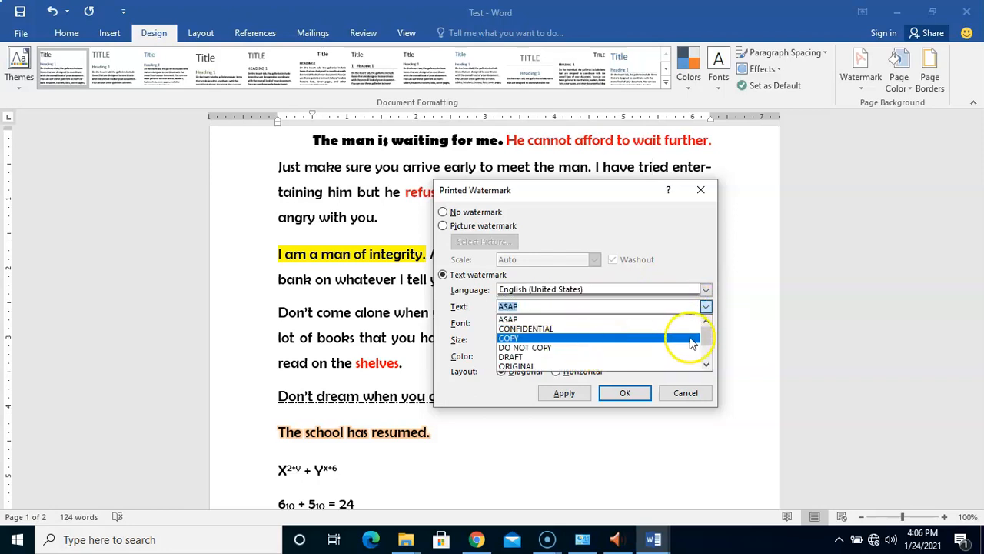
mouse_move(709, 331)
left_mouse_down()
mouse_move(707, 351)
mouse_move(707, 323)
left_mouse_up()
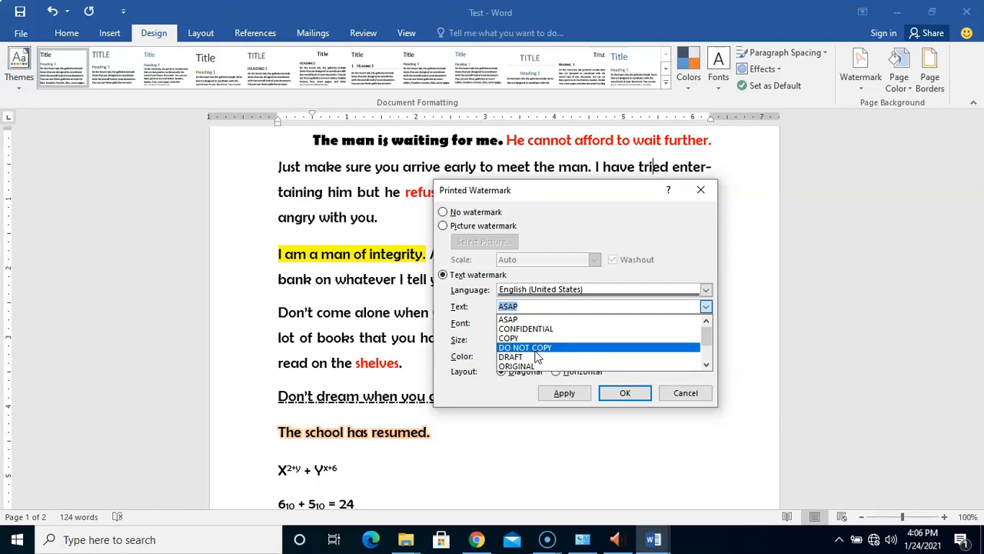
left_click(526, 360)
left_click_drag(699, 331, 706, 345)
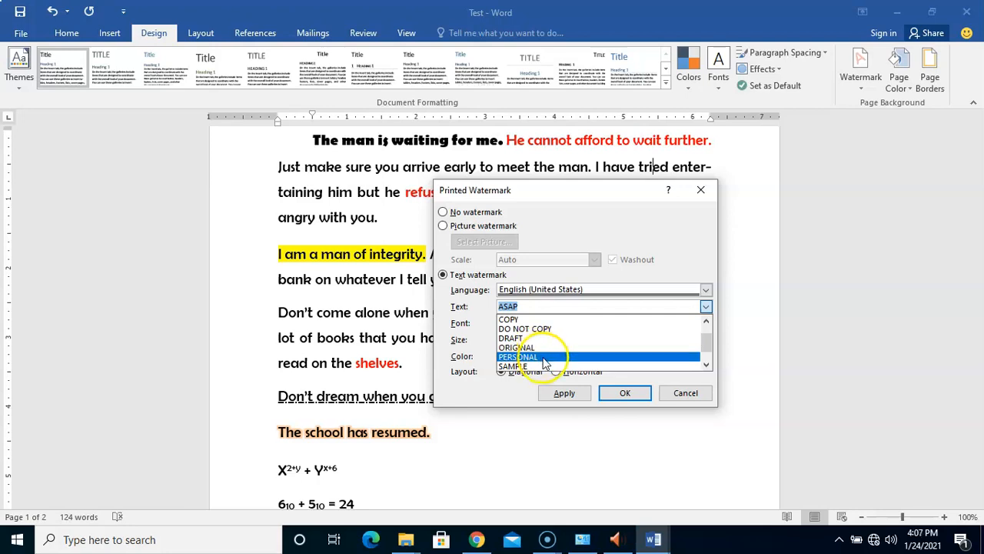
left_click(706, 351)
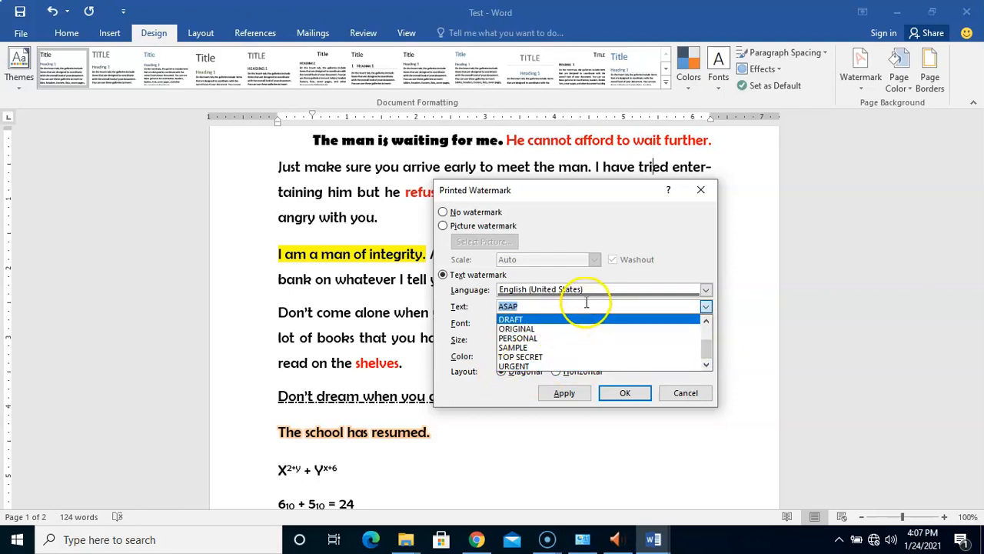
left_click(705, 310)
Replace the preset watermark text with ARSENAL FOOTBALL CLUB
left_click(562, 305)
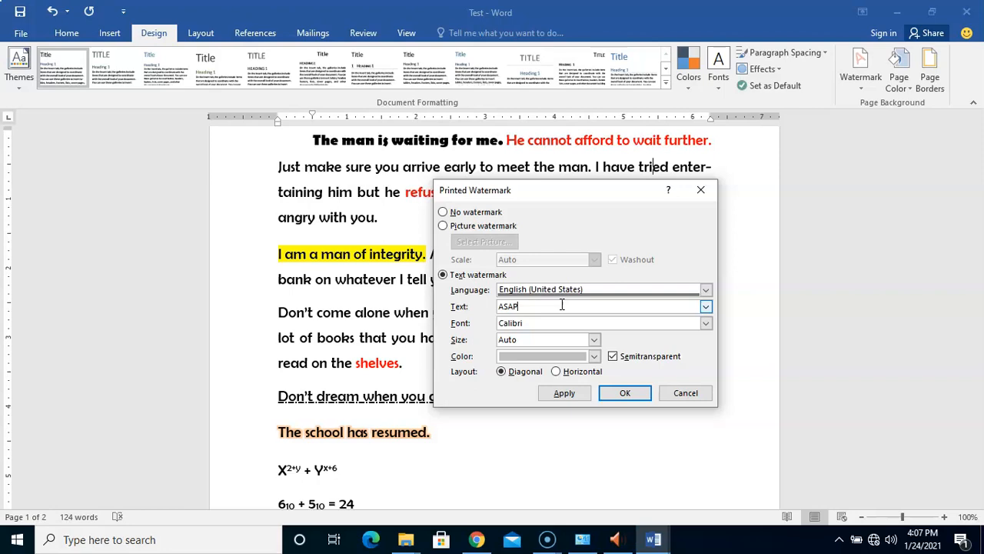
key("BackSpace")
key("BackSpace")
key("BackSpace")
key("BackSpace")
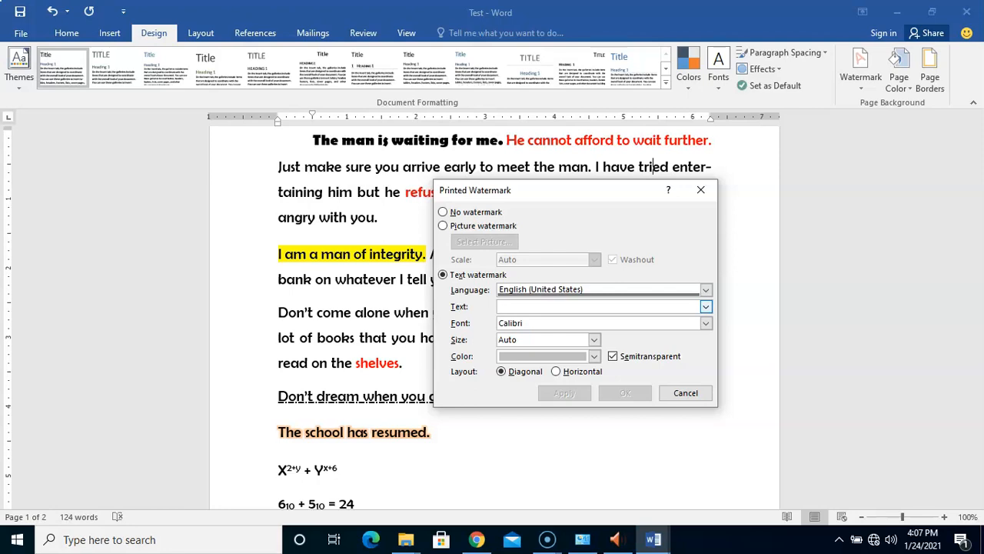
type("ar")
key("BackSpace")
type("AS")
key("BackSpace")
type("RSENAL")
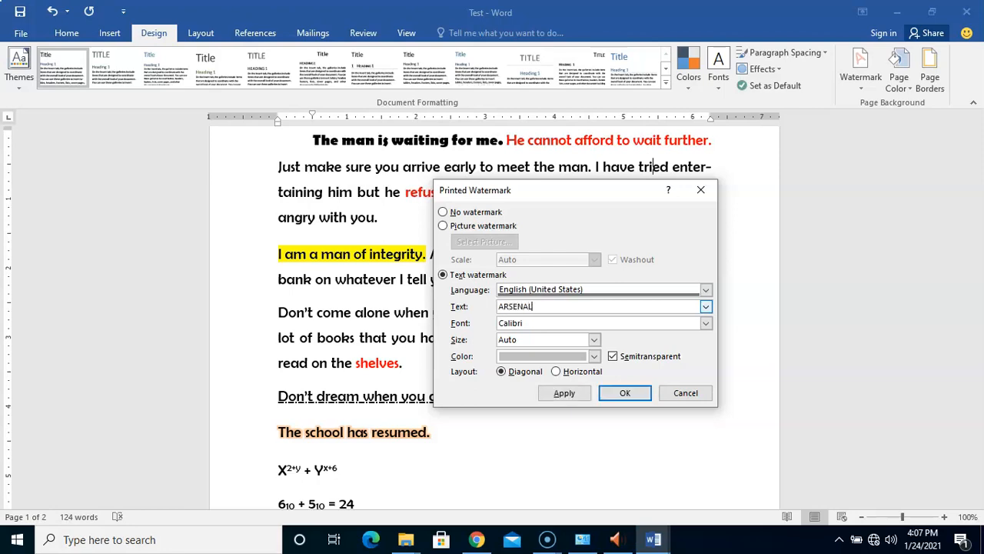
type(" FOOTBALL CLUB")
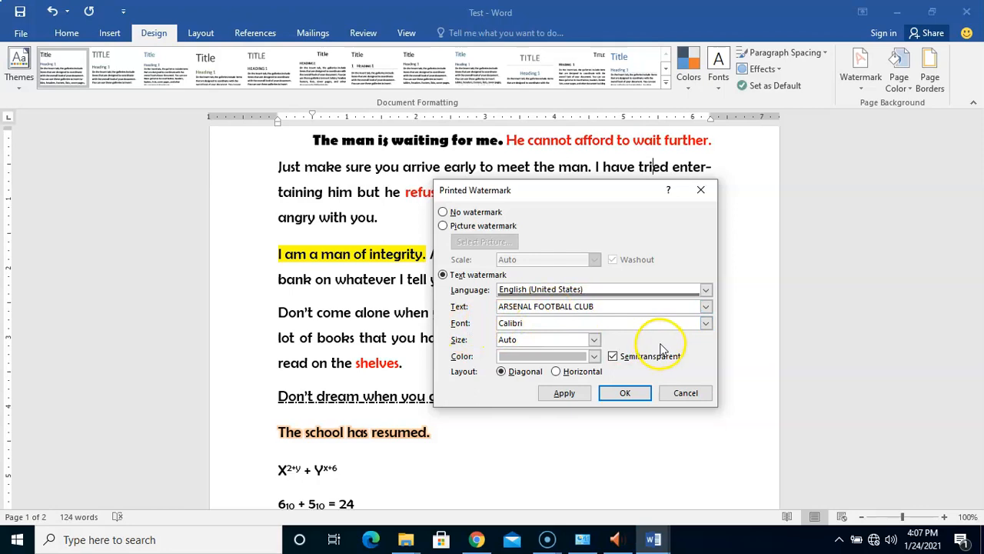
Set the watermark text's font to Tw Cen MT
left_click(705, 324)
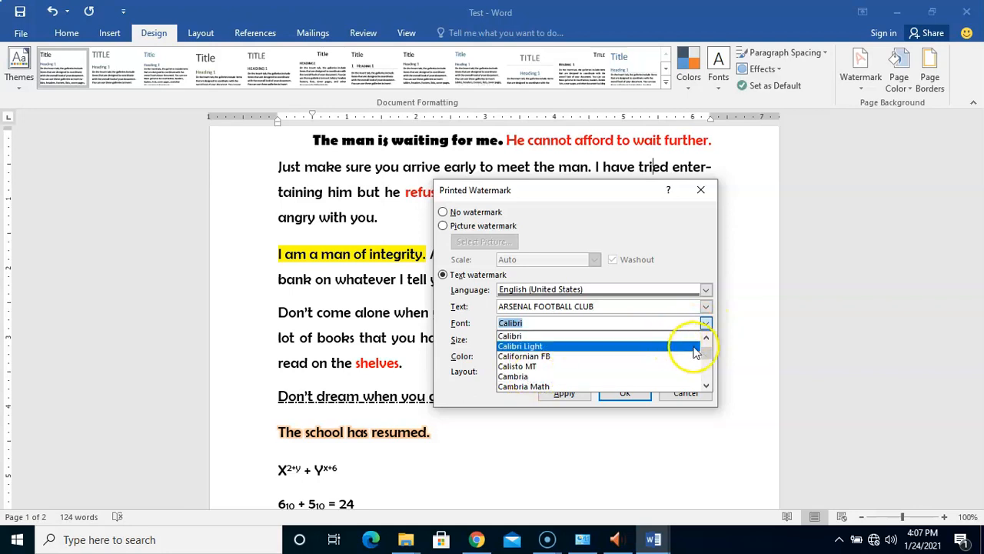
mouse_move(701, 355)
left_mouse_down()
mouse_move(705, 364)
mouse_move(703, 319)
mouse_move(706, 373)
left_mouse_up()
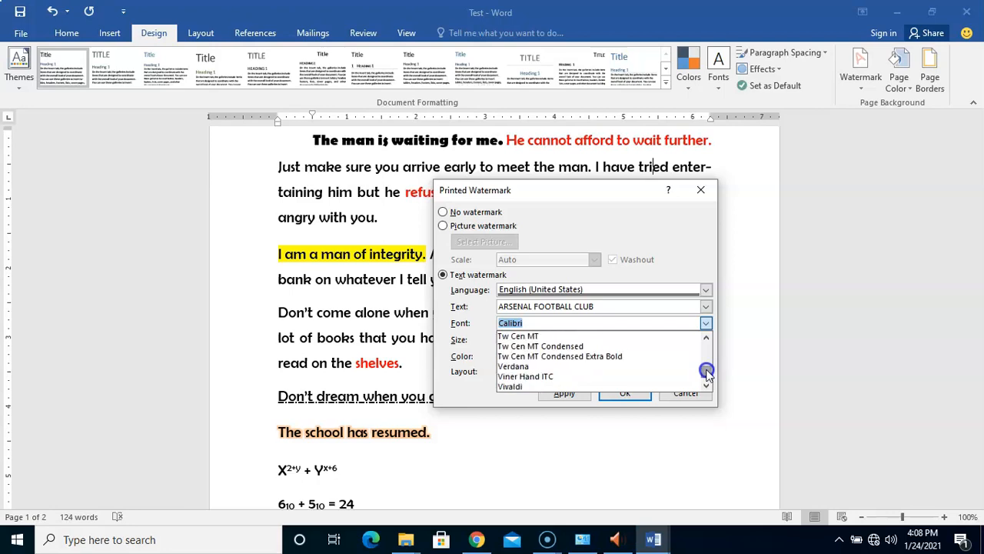
left_click(536, 336)
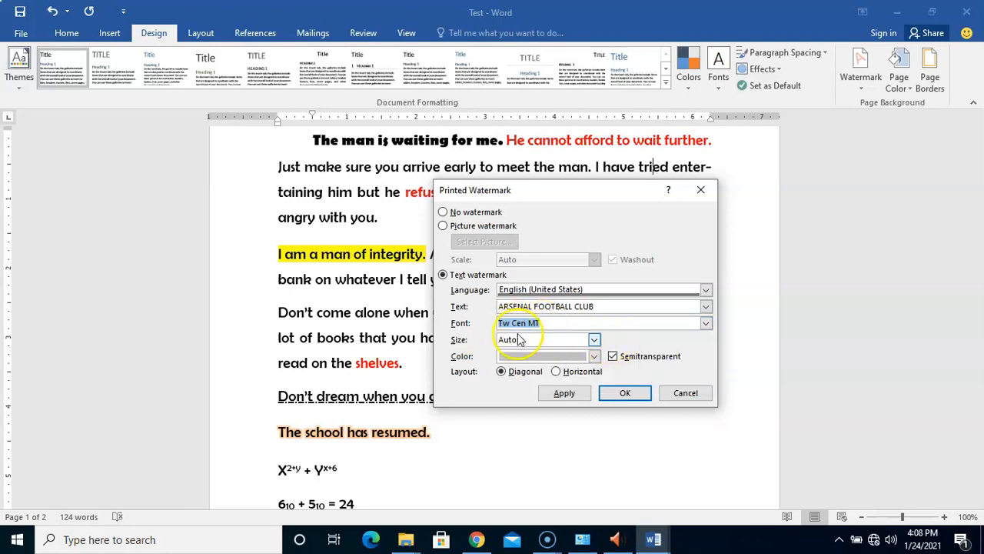
left_click(567, 322)
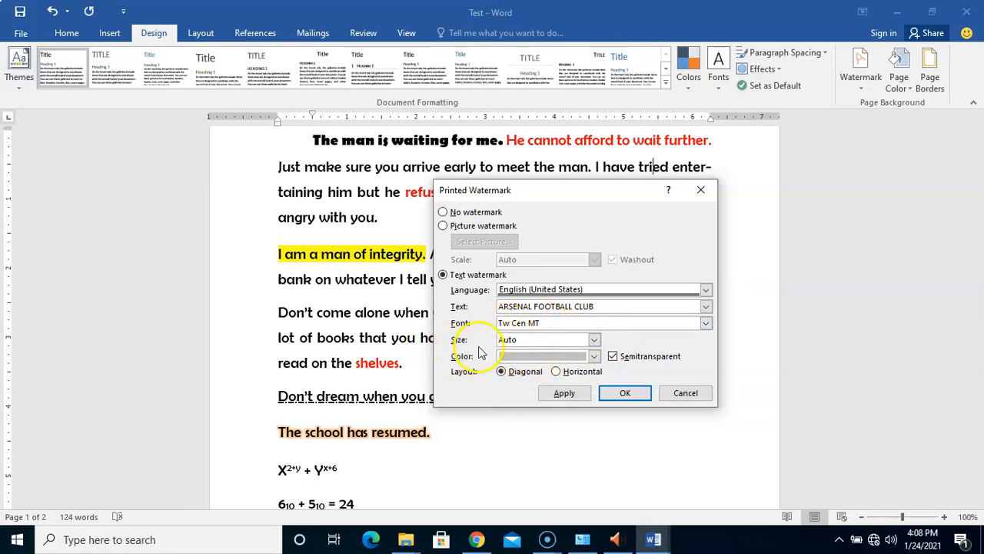
Set the watermark text's size to the custom value 30
left_click(594, 341)
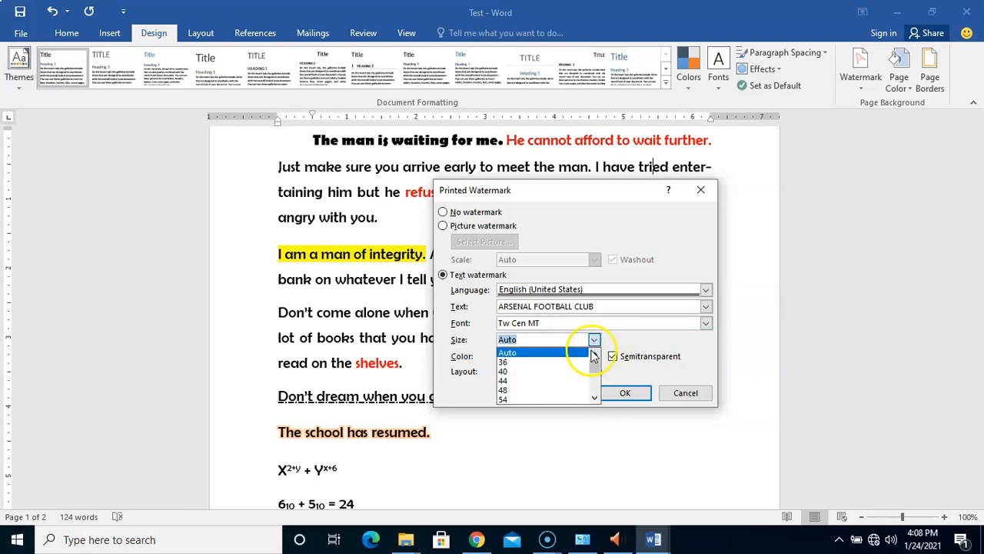
mouse_move(594, 370)
left_mouse_down()
mouse_move(592, 388)
mouse_move(592, 361)
mouse_move(592, 394)
mouse_move(592, 354)
left_mouse_up()
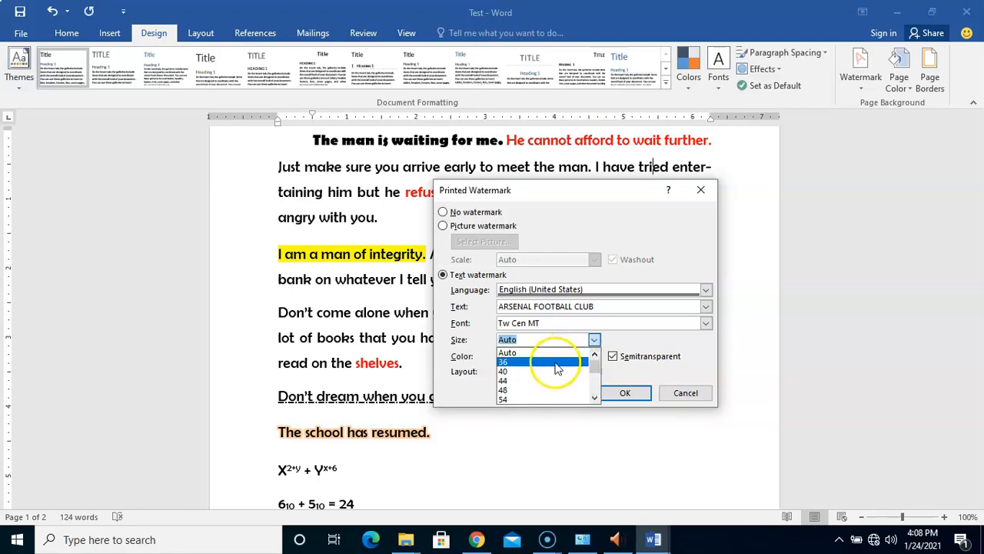
left_click(559, 361)
left_click(511, 339)
key("BackSpace")
key("BackSpace")
type("3")
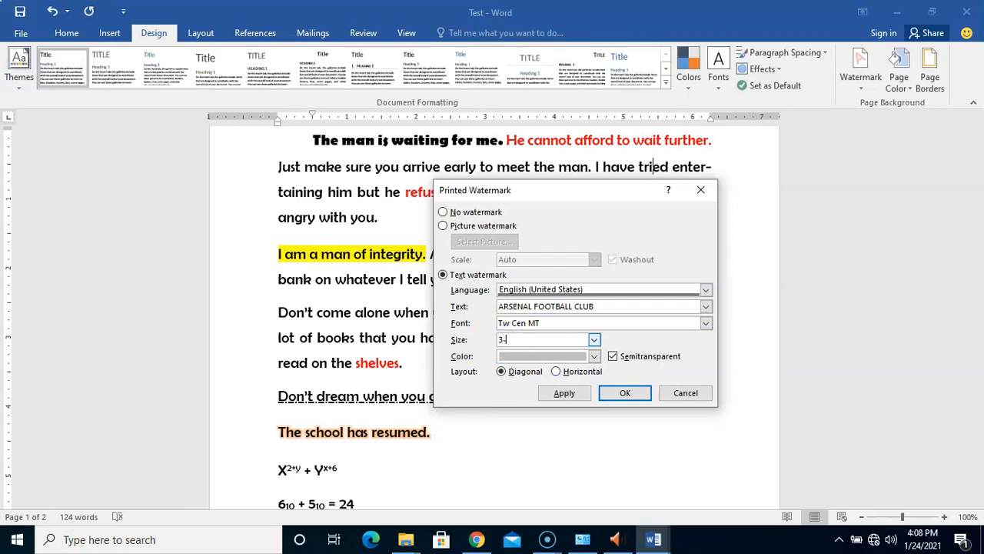
type("0")
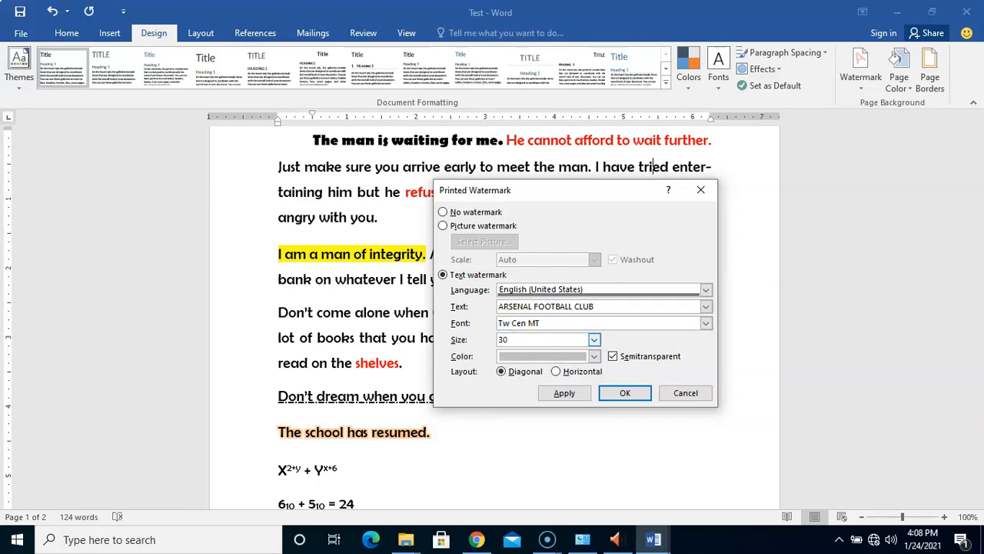
Make the text watermark red, keeping it semitransparent and diagonal, and apply it to the document
left_click(594, 358)
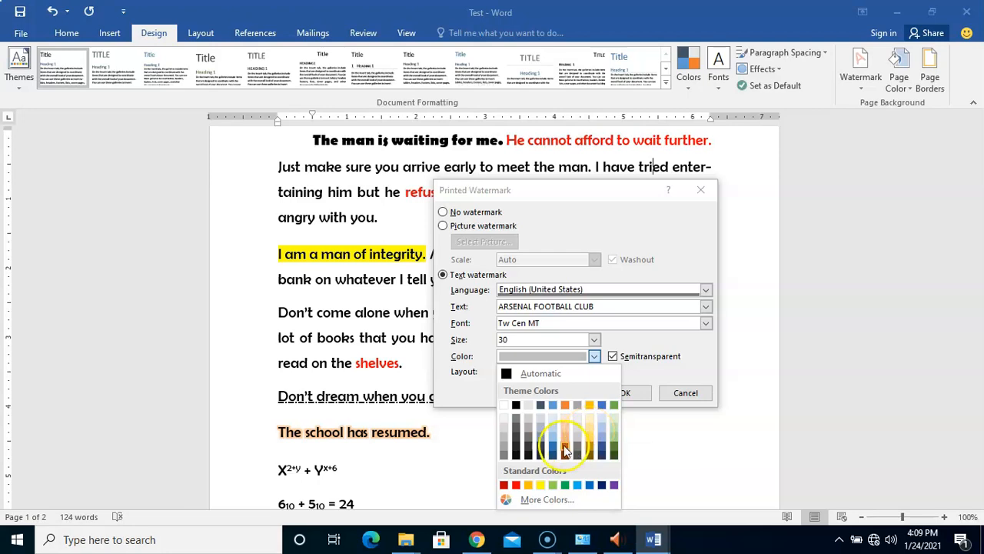
left_click(516, 485)
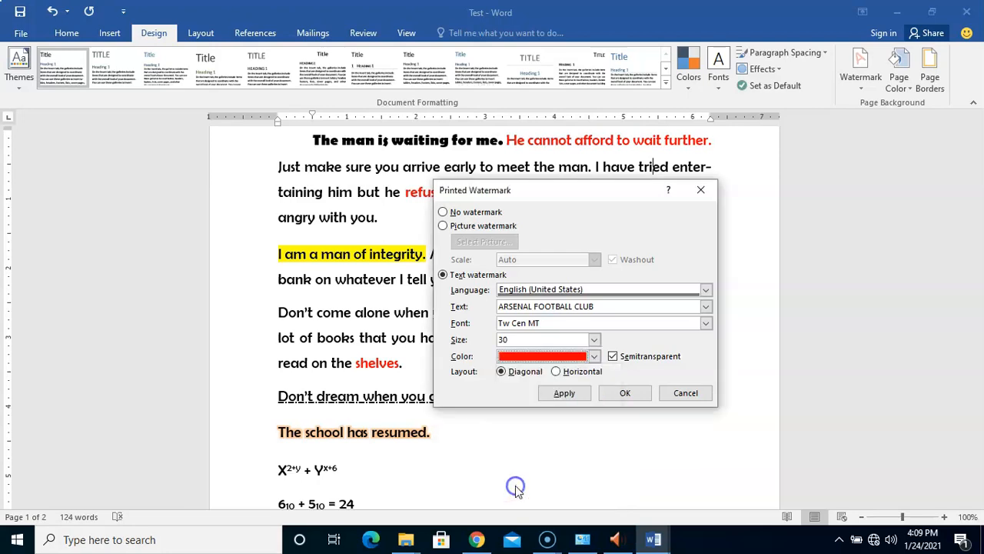
left_click(633, 362)
left_click(529, 378)
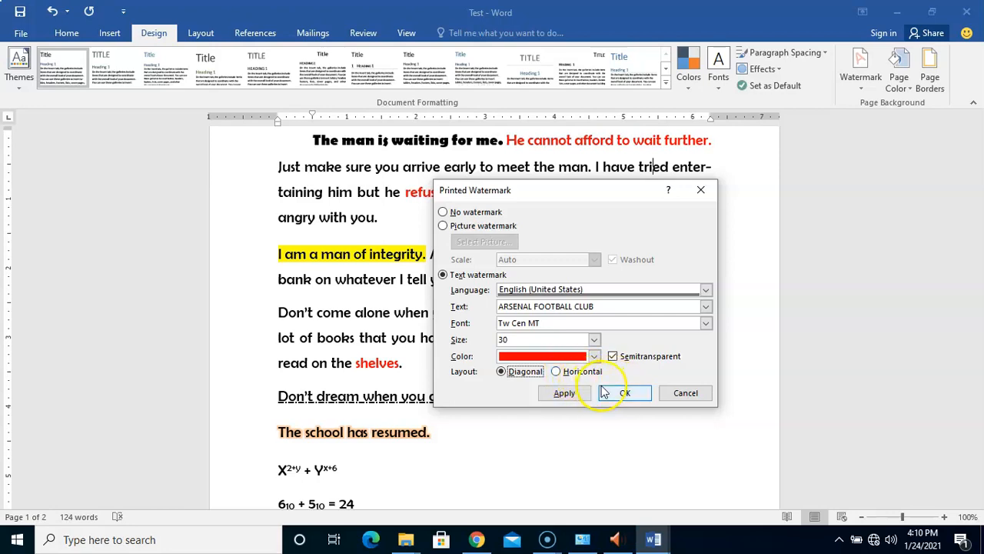
left_click(569, 394)
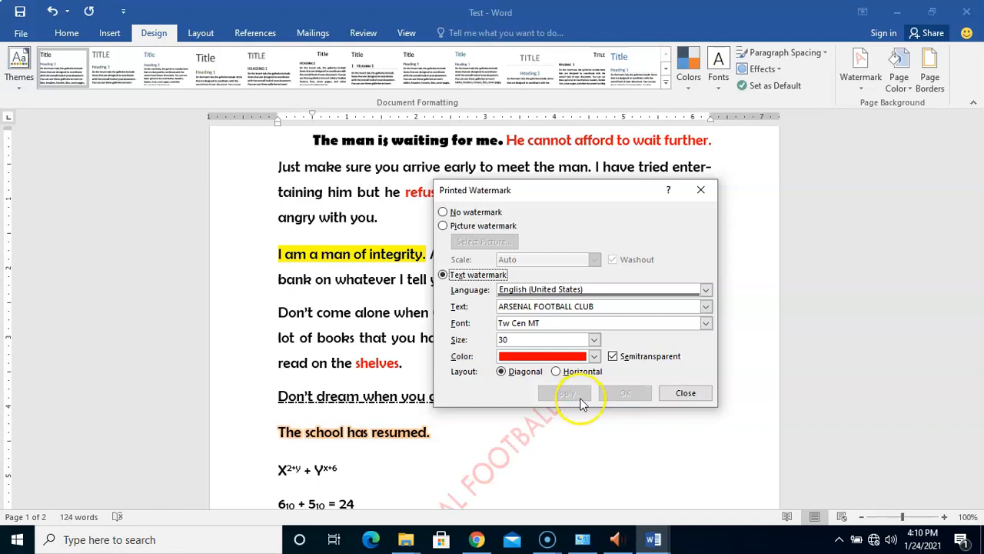
left_click_drag(620, 199, 711, 132)
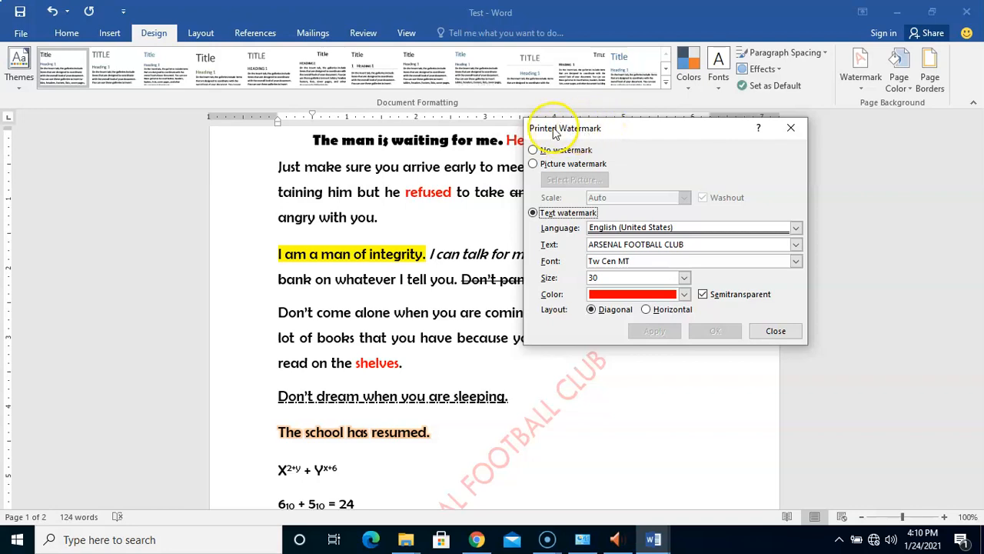
Set the text watermark's size to Auto and apply it to the document
left_click_drag(598, 129, 134, 101)
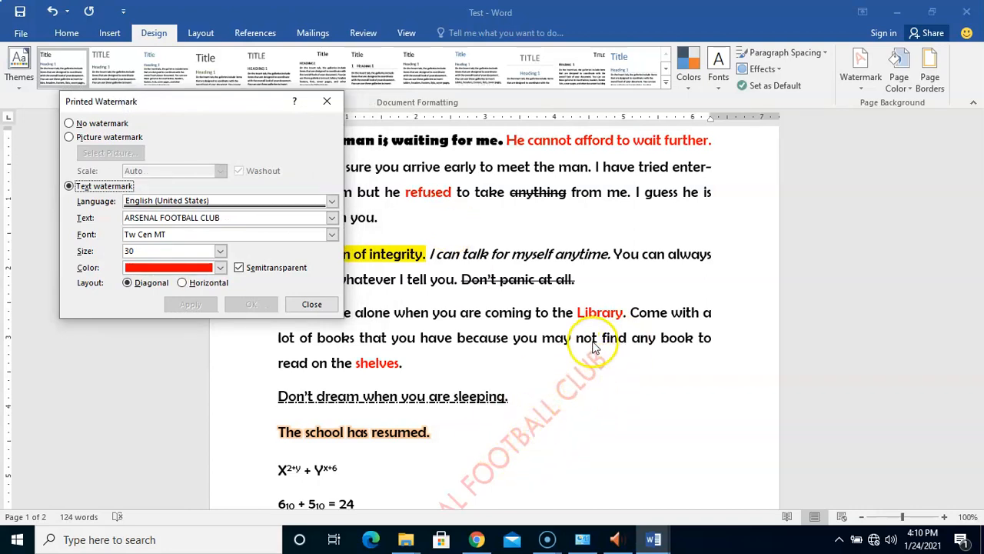
left_click(220, 252)
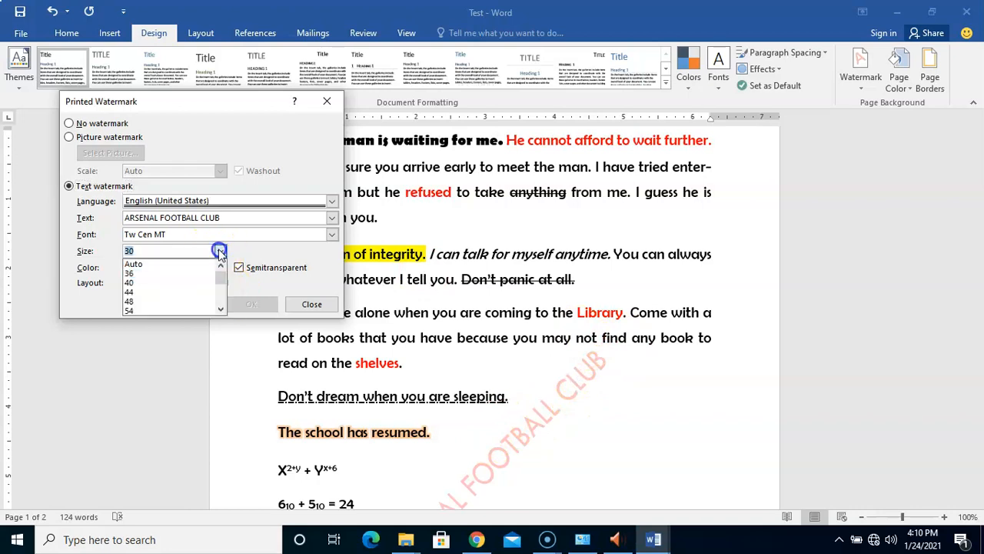
left_click(178, 271)
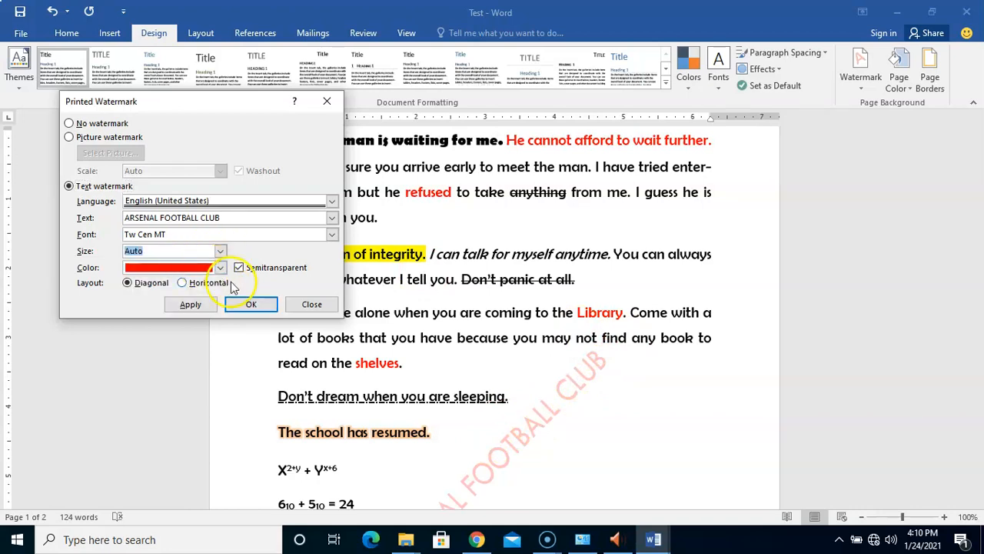
left_click(190, 306)
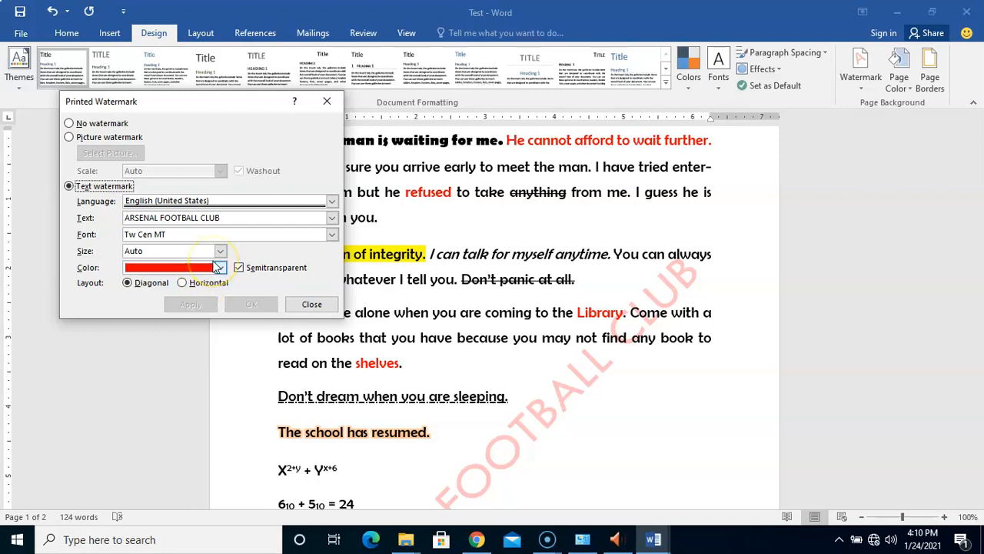
Set the text watermark's size to 54 and apply it to the document
left_click(220, 251)
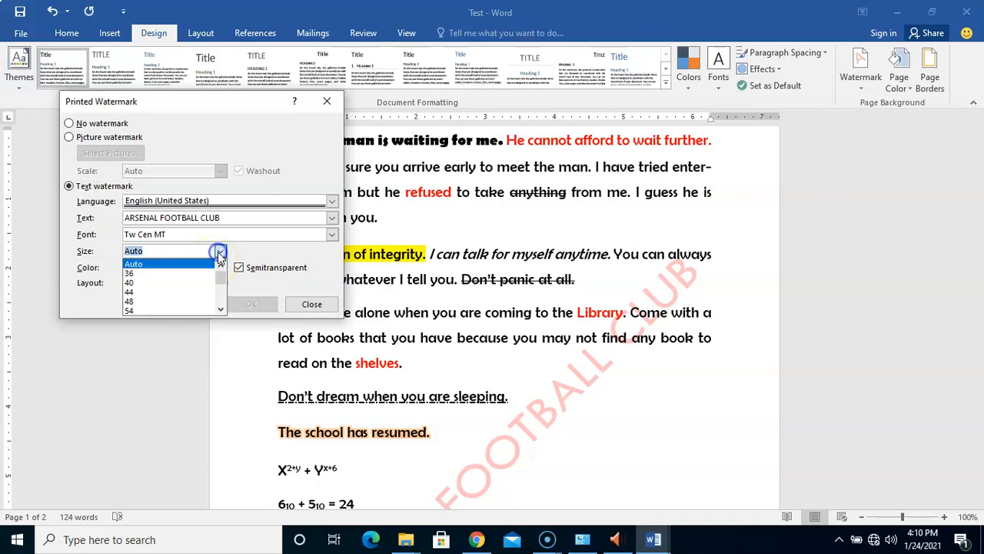
left_click(161, 310)
left_click(190, 305)
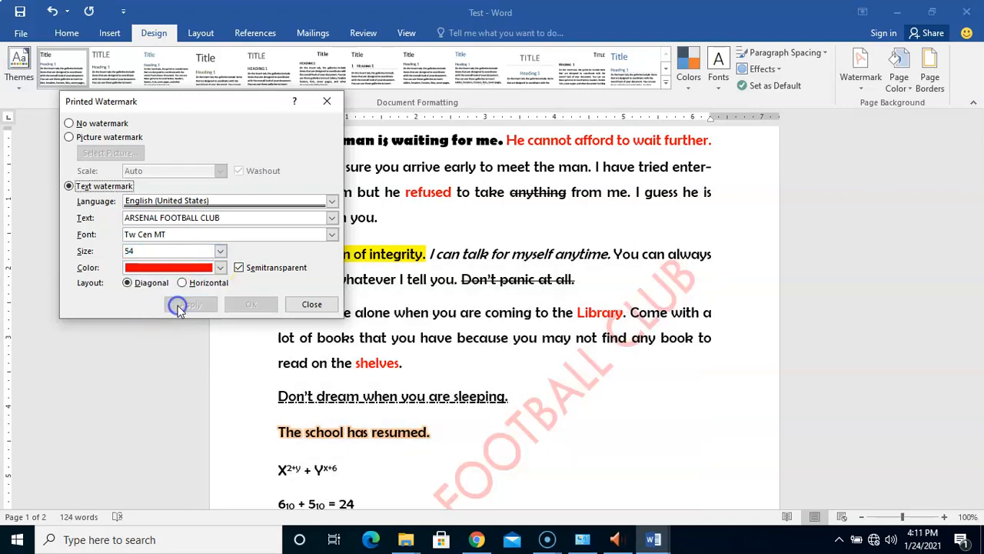
Set the text watermark's size to 72 and apply it to the document
left_click(220, 251)
left_click(221, 308)
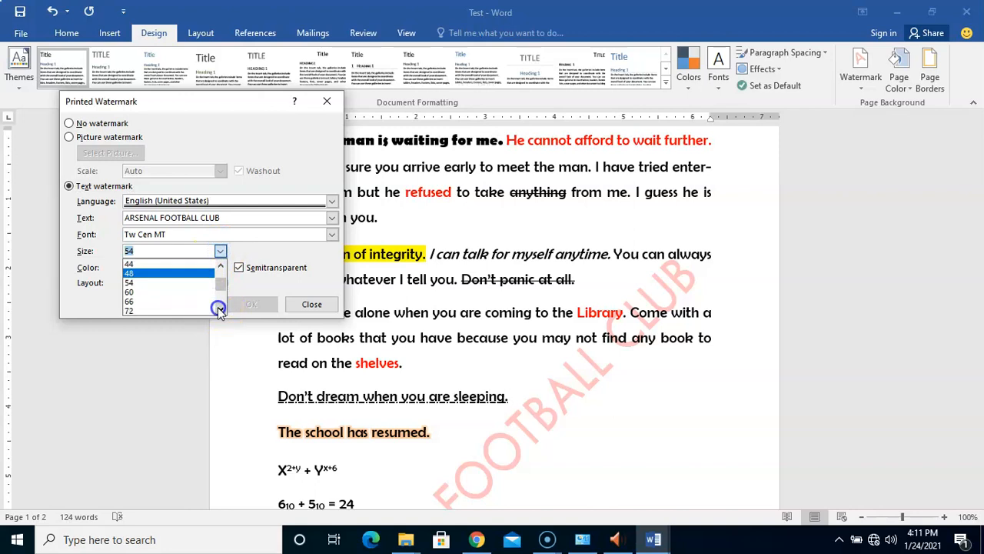
left_click(155, 311)
left_click(197, 305)
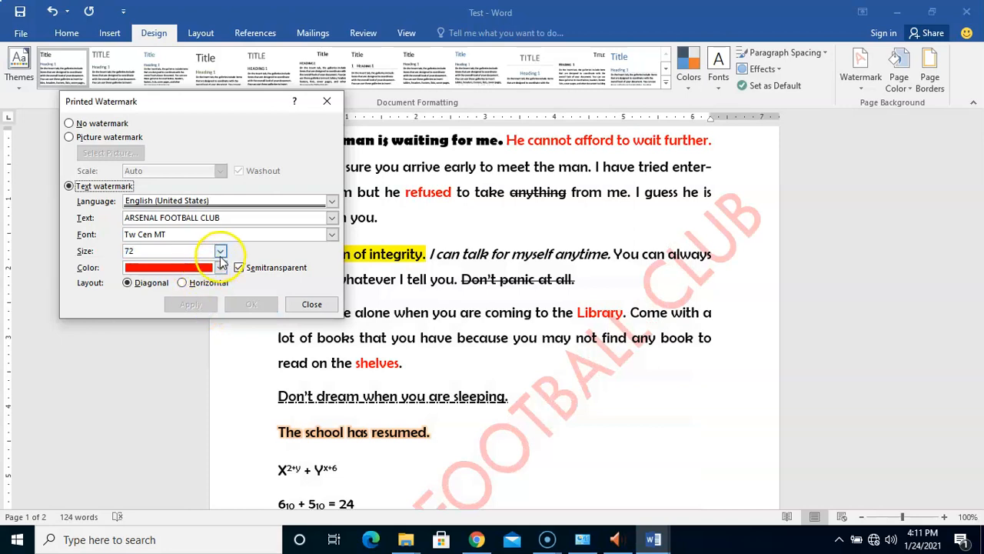
Set the text watermark's size to 96 and apply it to the document
left_click(220, 252)
left_click(221, 309)
left_click(221, 308)
left_click(221, 309)
left_click(171, 312)
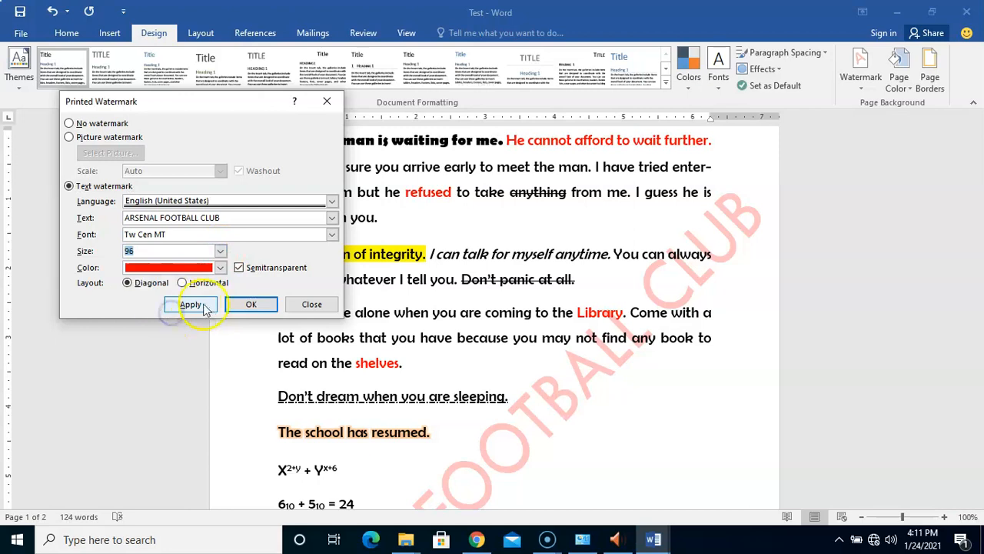
left_click(192, 304)
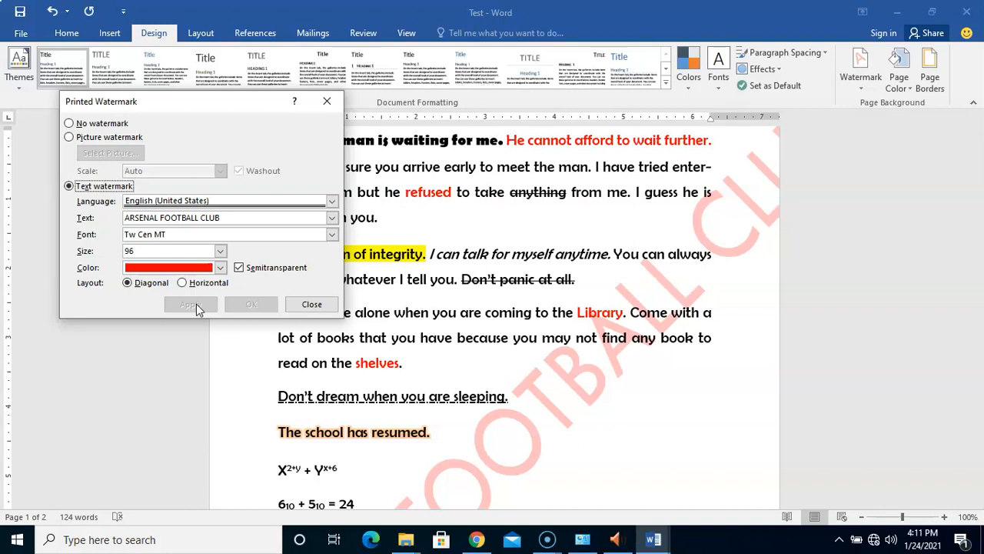
Return the watermark's size to Auto, turn off its semitransparency, and apply it to the document
left_click(220, 250)
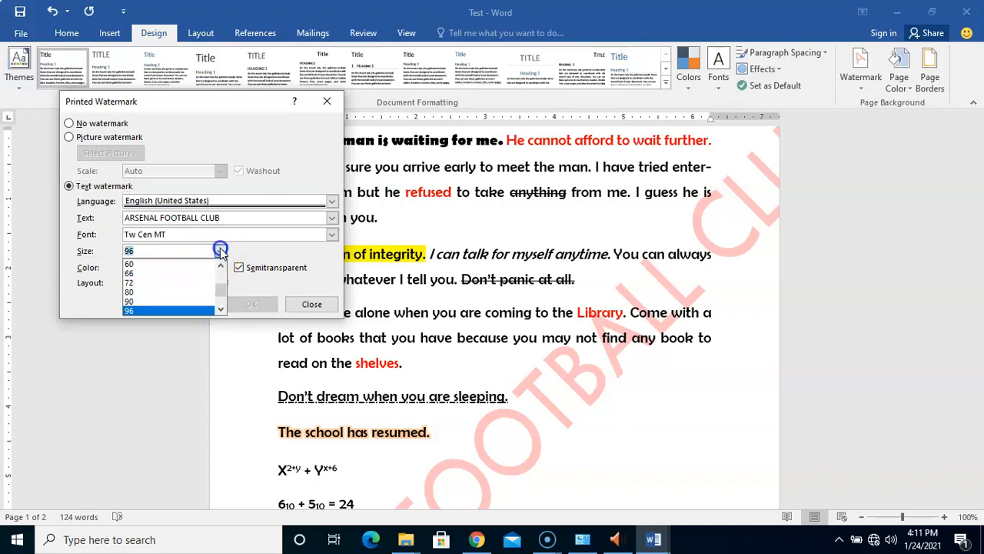
left_click_drag(221, 288, 220, 260)
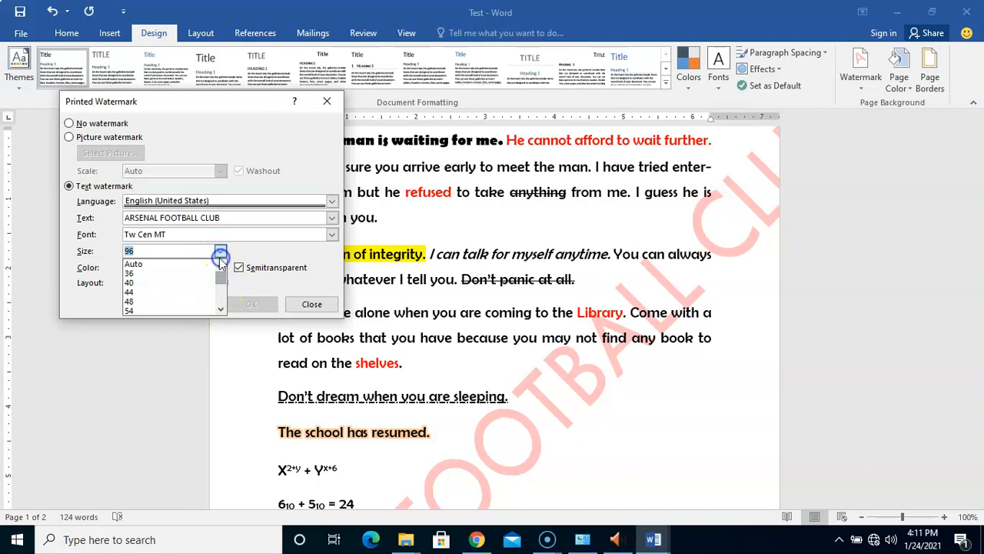
left_click(181, 266)
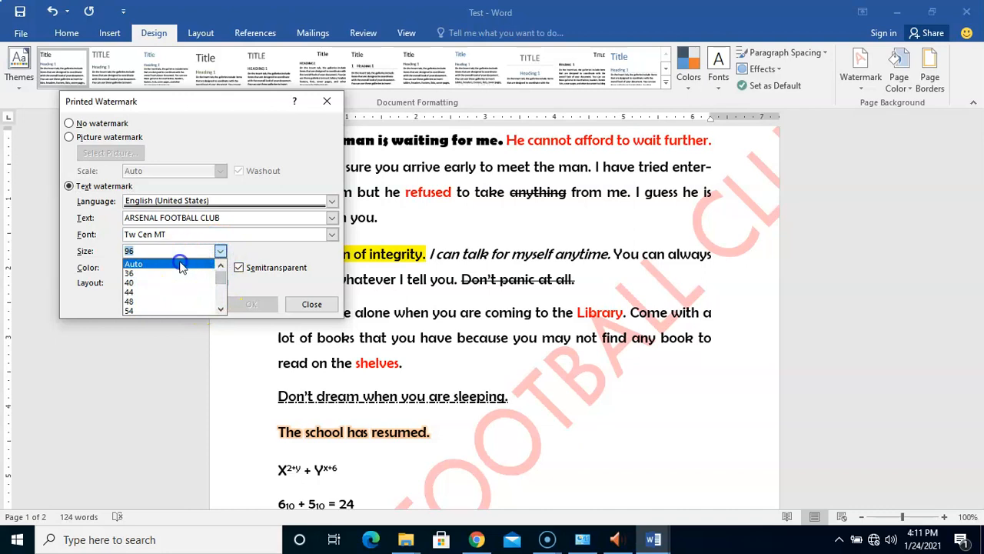
left_click(276, 269)
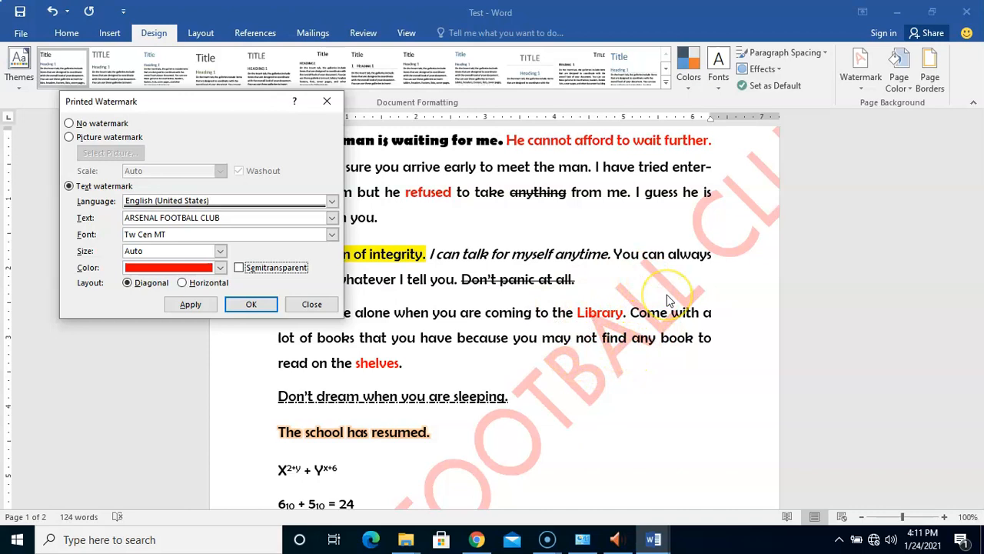
left_click(585, 298)
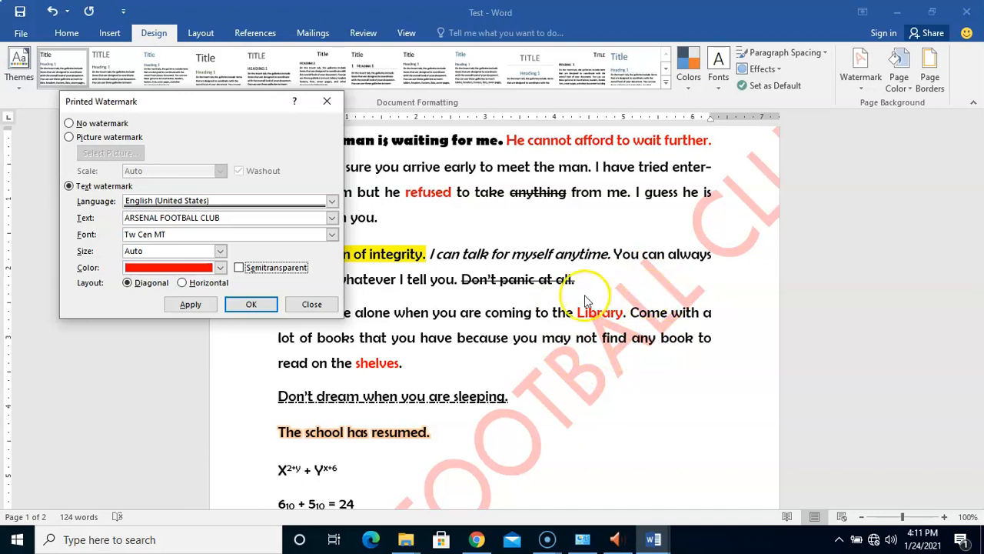
left_click(239, 267)
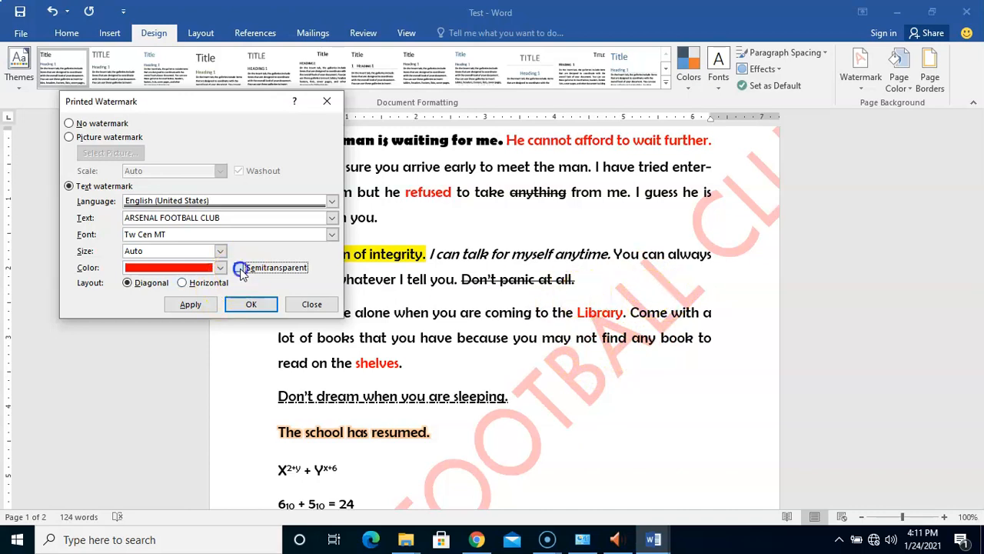
left_click(190, 305)
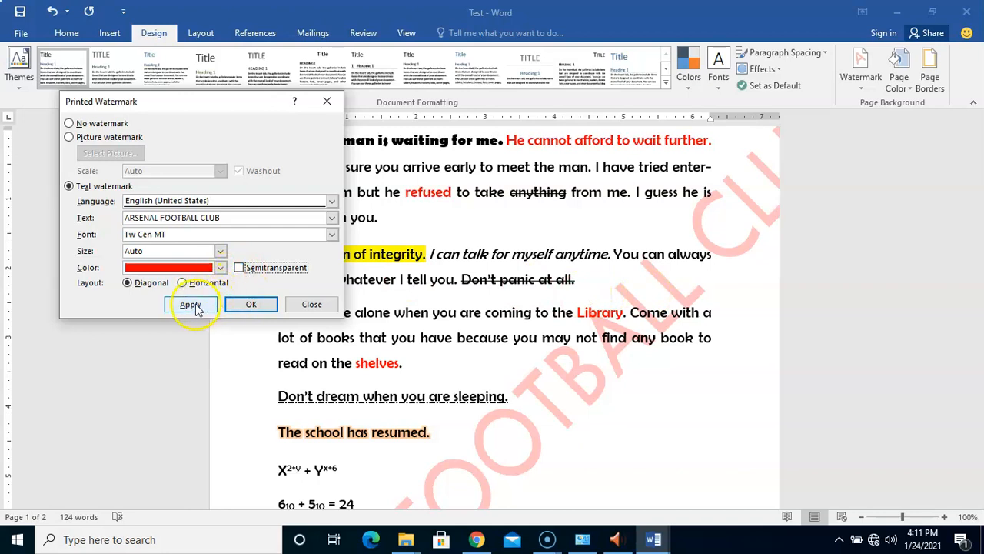
left_click(192, 305)
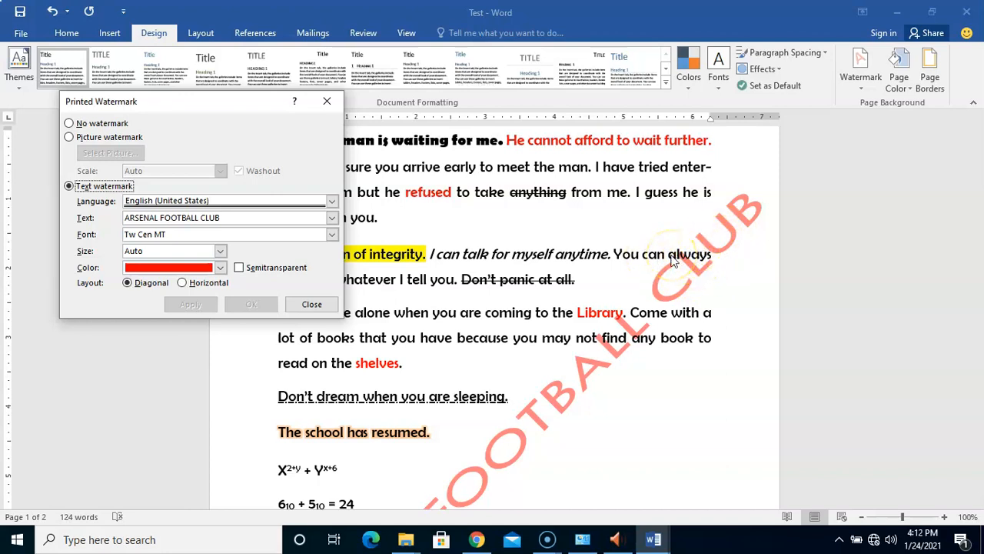
Make the text watermark semitransparent again, color it with a light blue theme color, and apply it
left_click(282, 272)
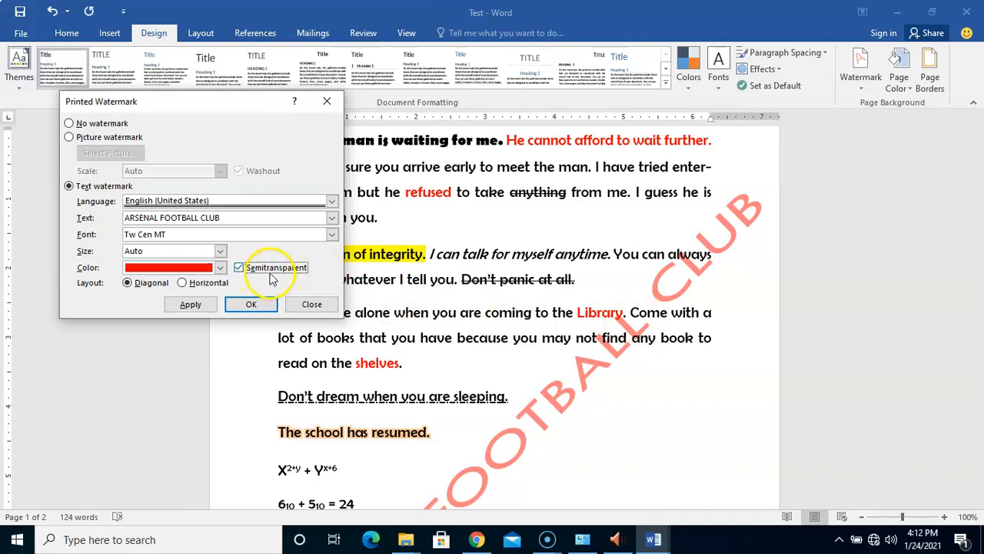
left_click(221, 269)
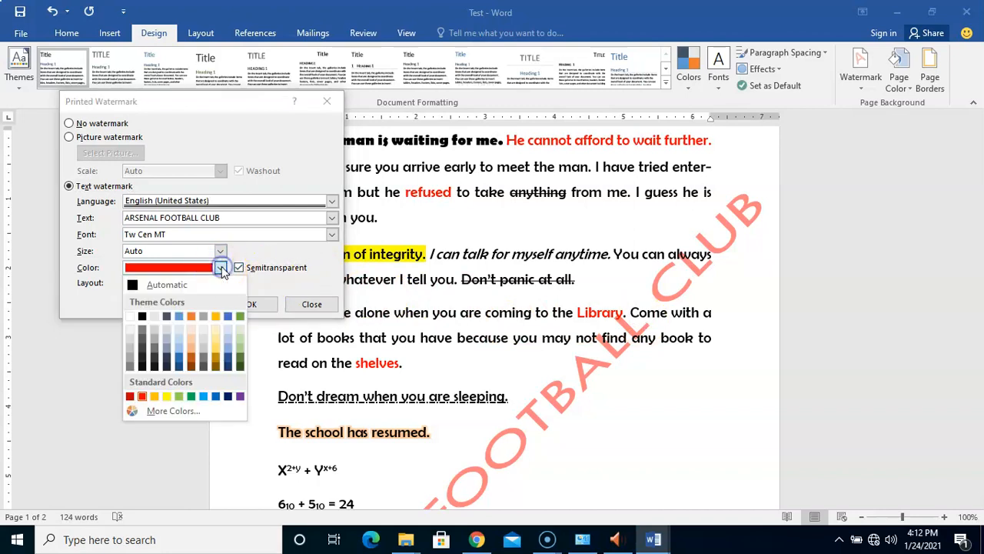
left_click(179, 339)
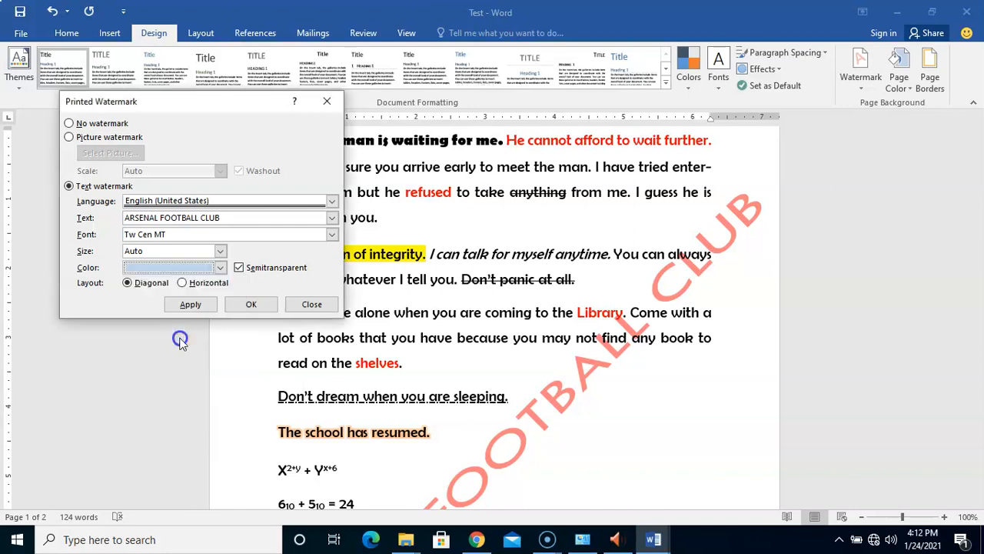
left_click(202, 305)
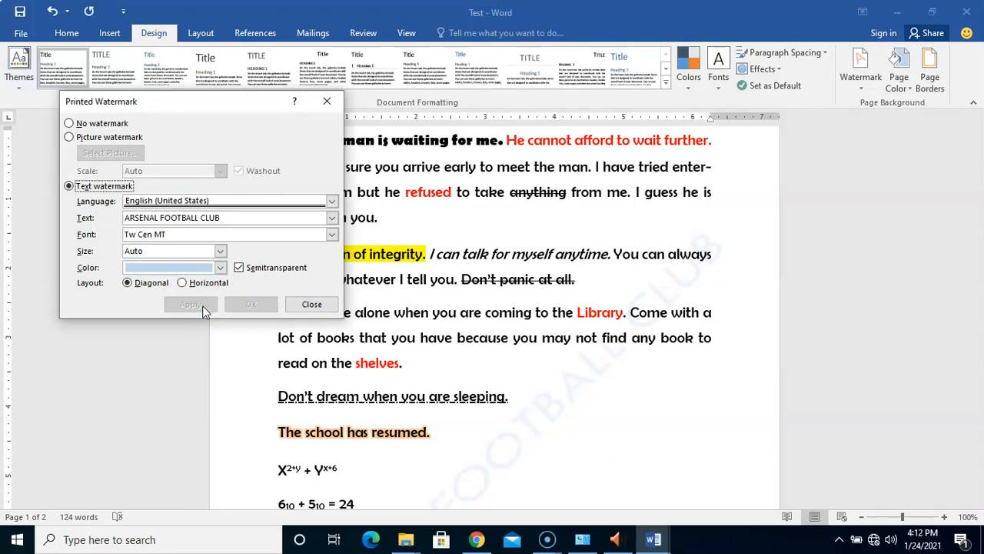
Color the text watermark light orange from the theme colors and lay it out horizontally, applying each change
left_click(221, 269)
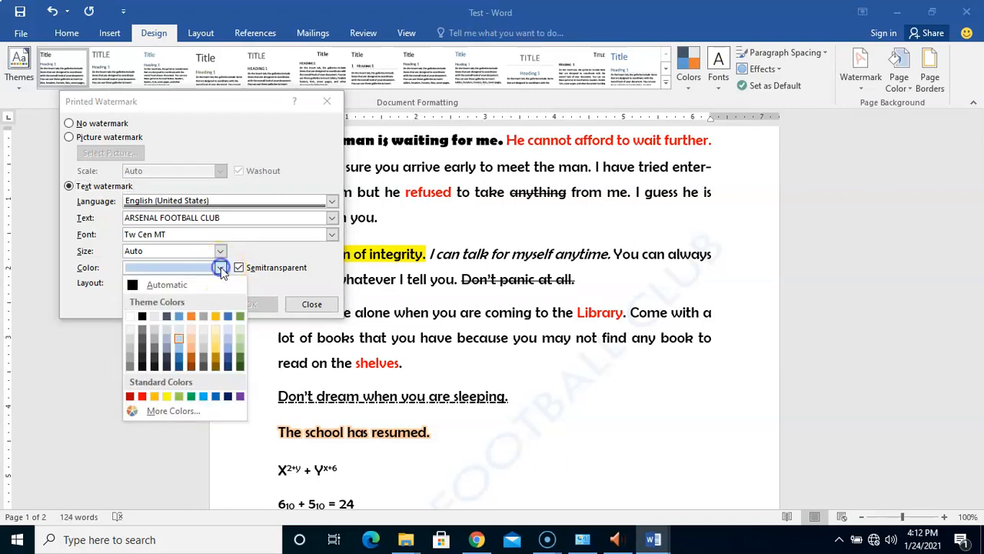
left_click(192, 354)
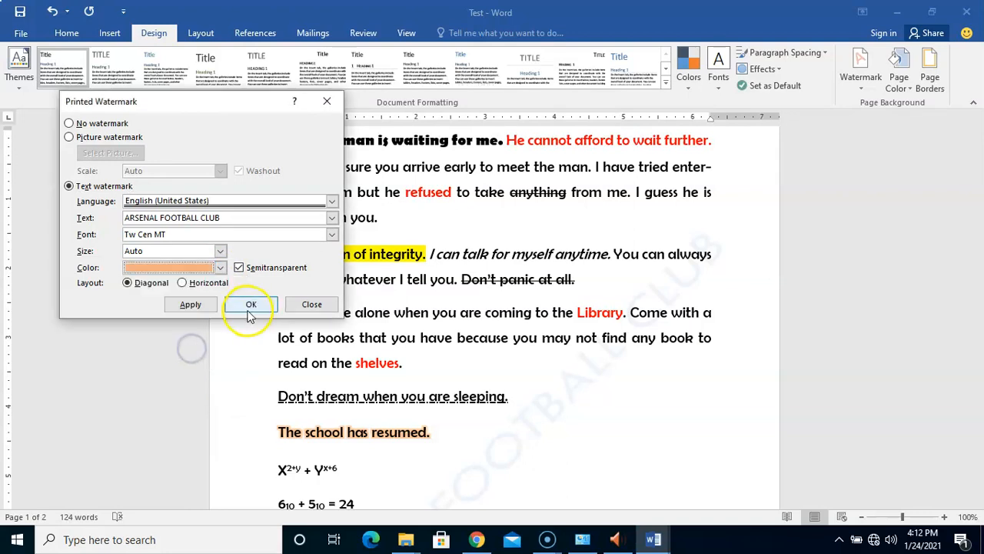
left_click(192, 305)
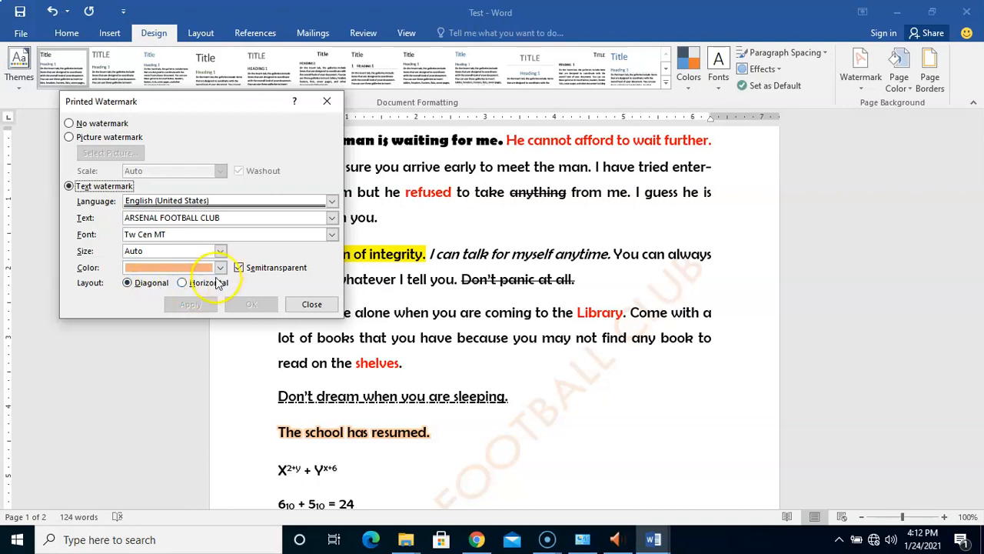
left_click(218, 284)
left_click(194, 305)
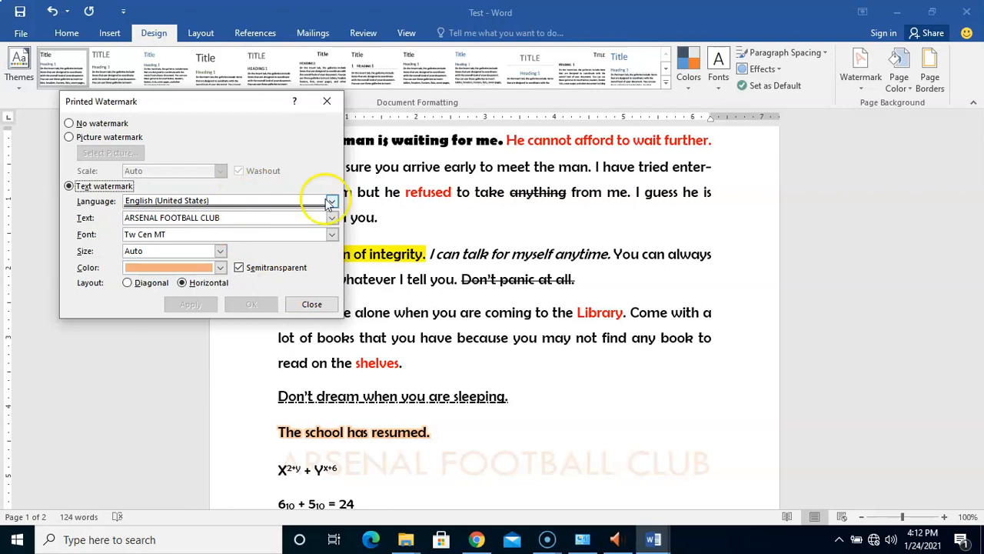
Restore the watermark's diagonal layout, set its font to Trebuchet MS, and apply it to the document
left_click(140, 283)
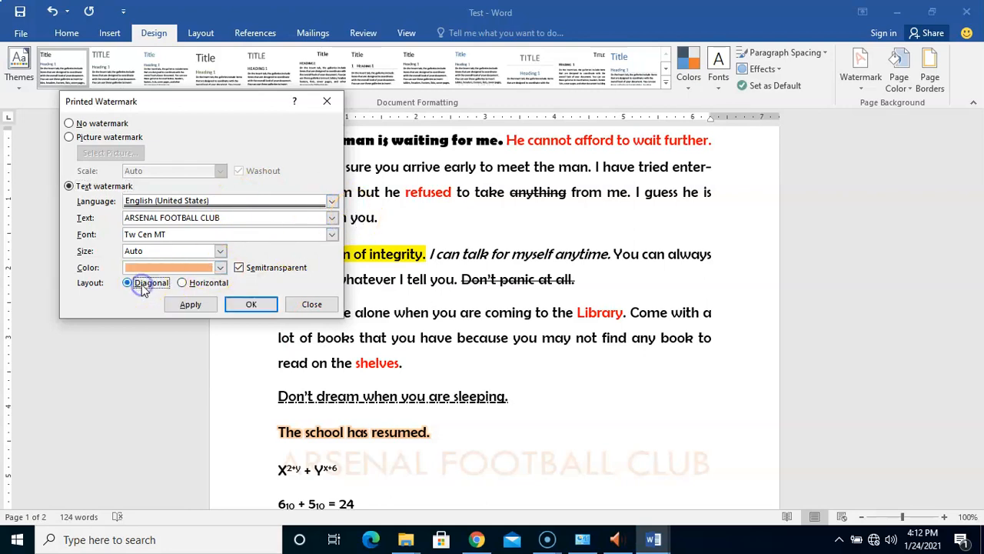
left_click(331, 235)
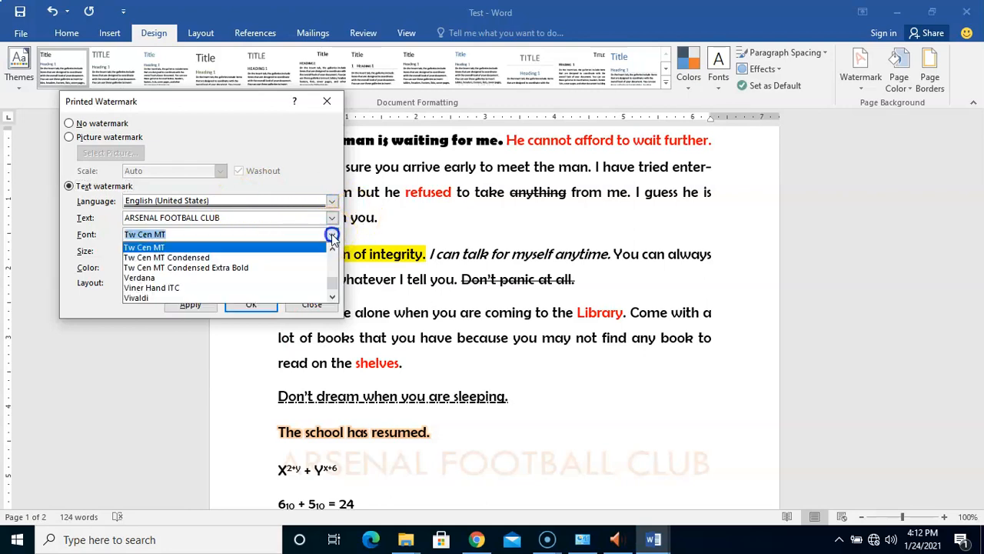
mouse_move(329, 283)
left_mouse_down()
mouse_move(329, 243)
mouse_move(329, 288)
left_mouse_up()
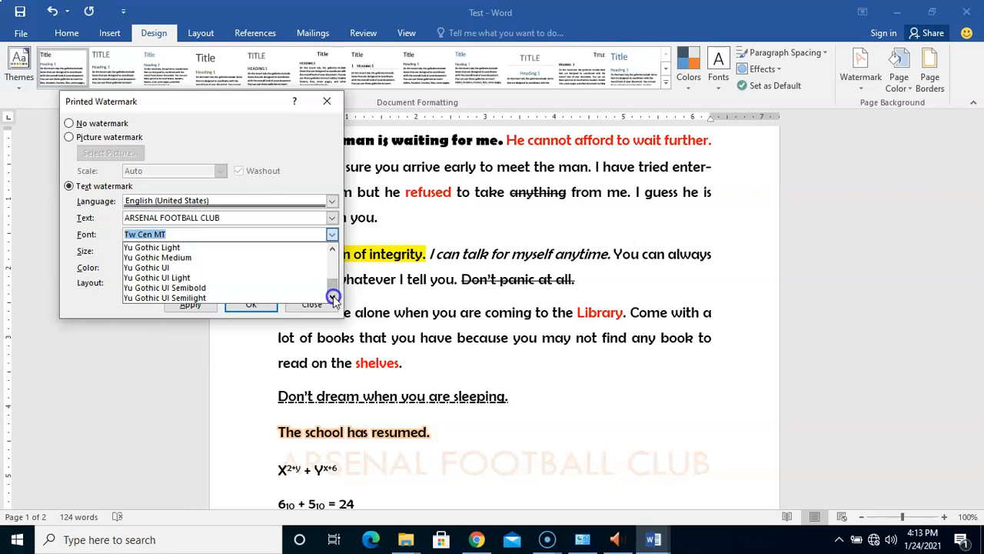
left_click(332, 248)
left_click(332, 247)
left_click(332, 248)
left_click(332, 248)
left_click(332, 247)
left_click(333, 248)
left_click(332, 248)
left_click(332, 247)
left_click(333, 248)
left_click(332, 247)
left_click(332, 247)
left_click(332, 247)
left_click(332, 248)
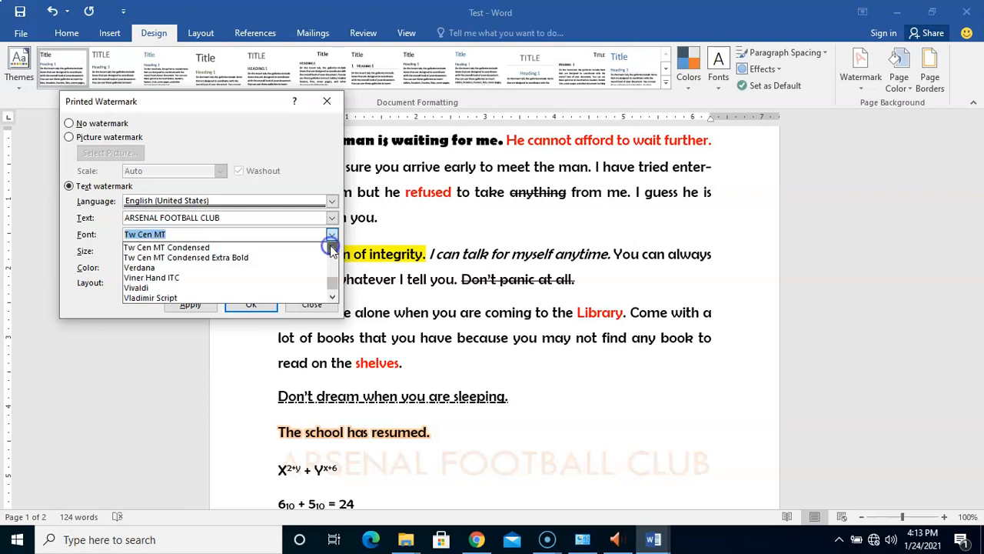
left_click(332, 247)
left_click(333, 248)
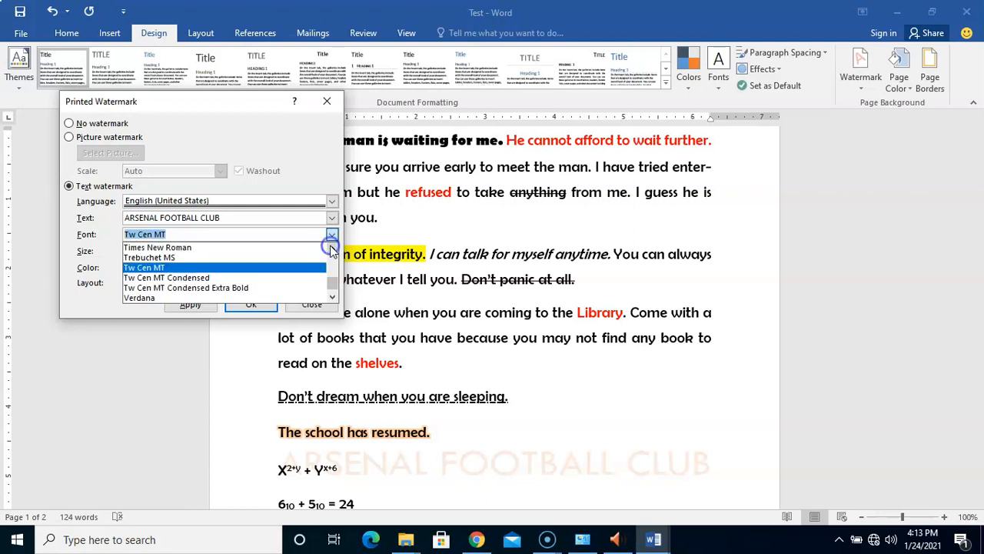
left_click(156, 259)
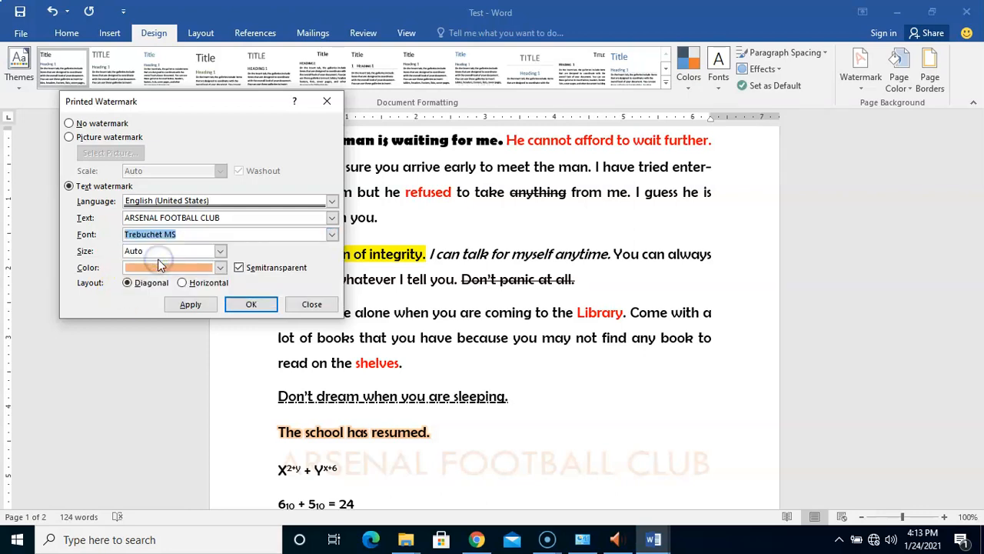
left_click(190, 305)
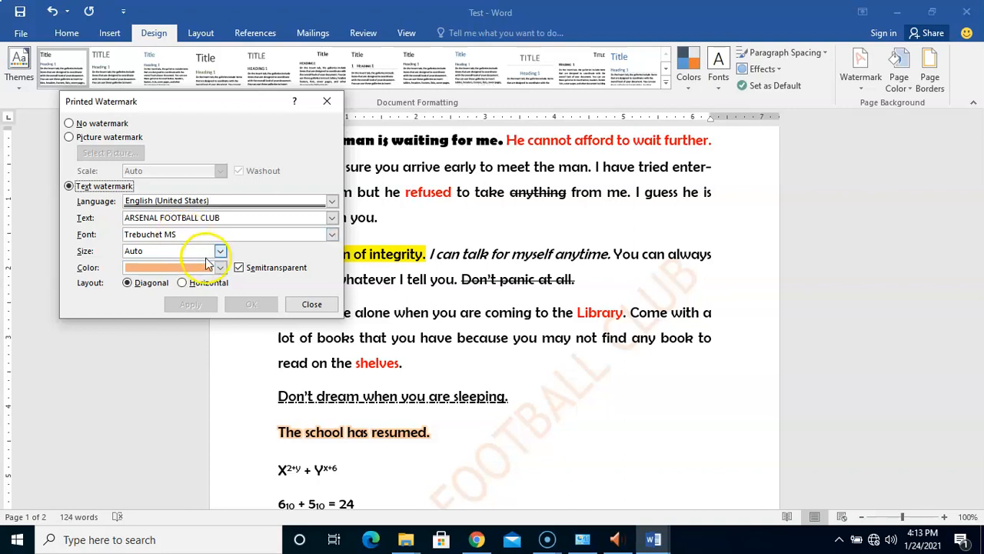
Switch to a picture watermark and choose the MS Word 2016 Logo image from the offline Pictures folder
left_click(78, 138)
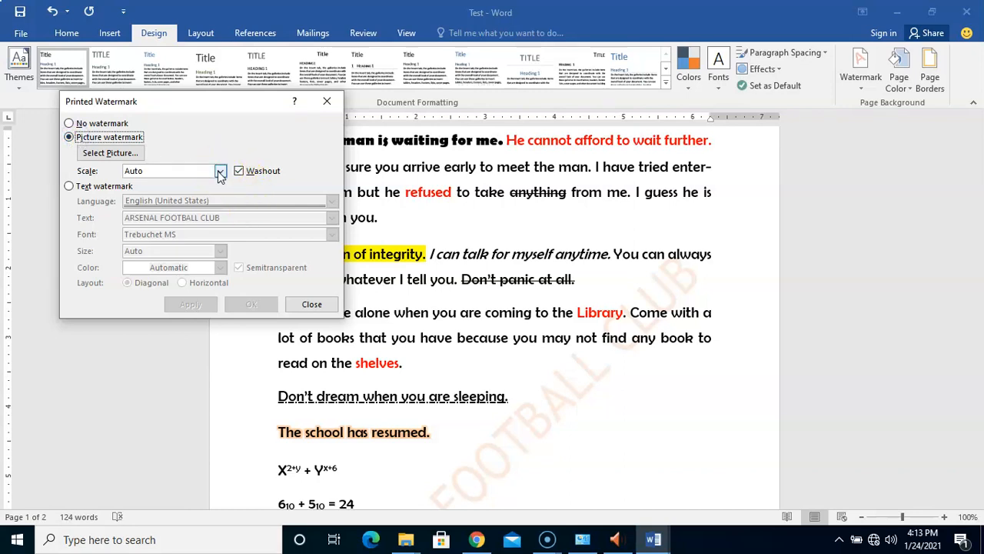
left_click(110, 154)
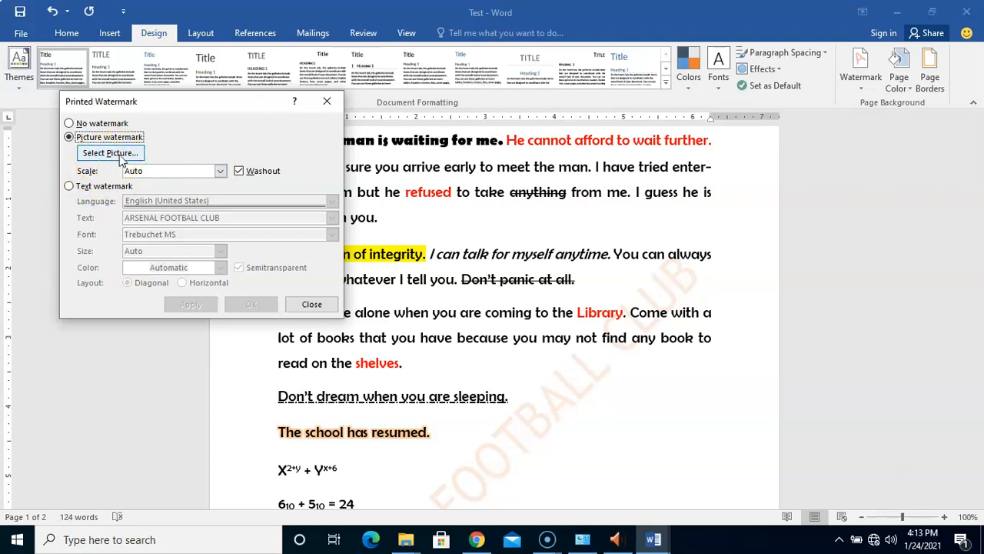
left_click(120, 157)
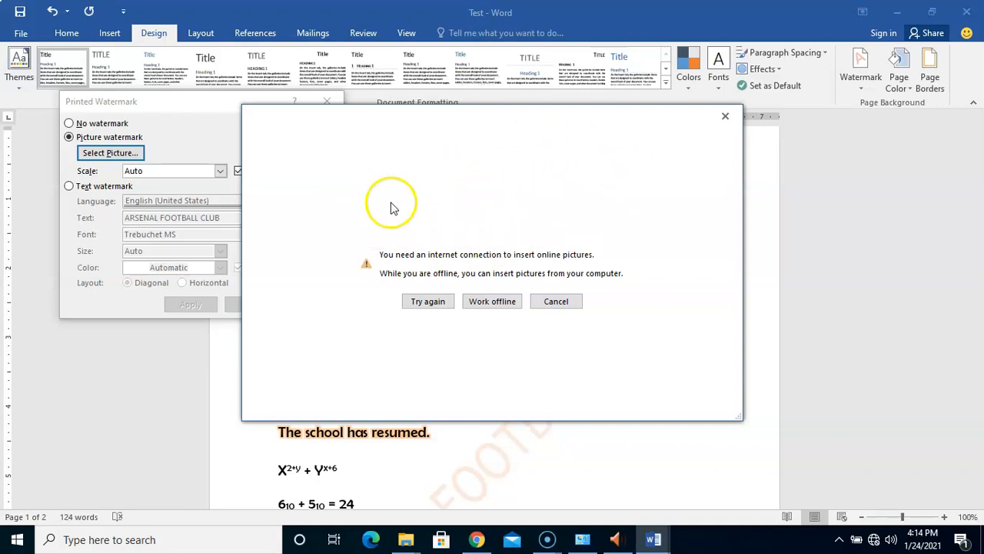
left_click(497, 303)
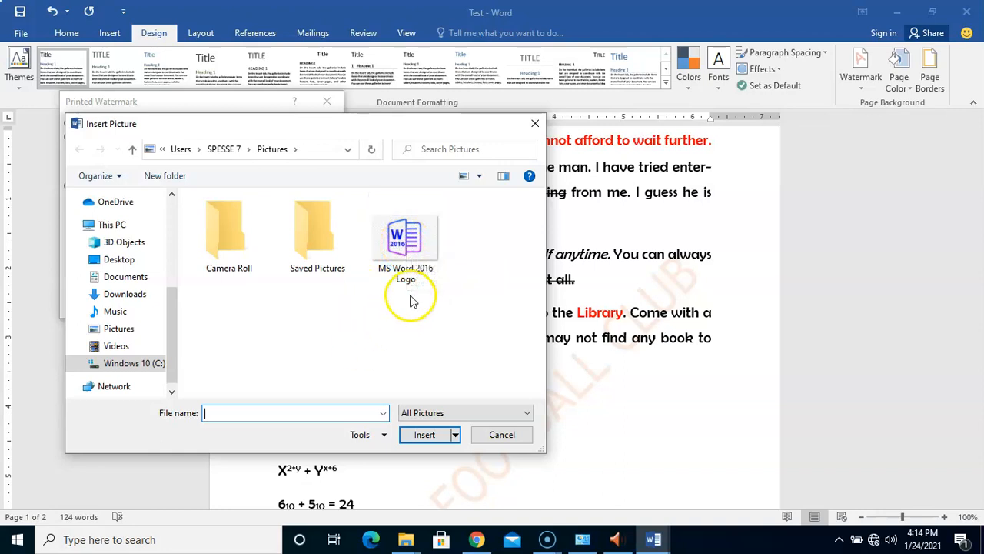
left_click(422, 237)
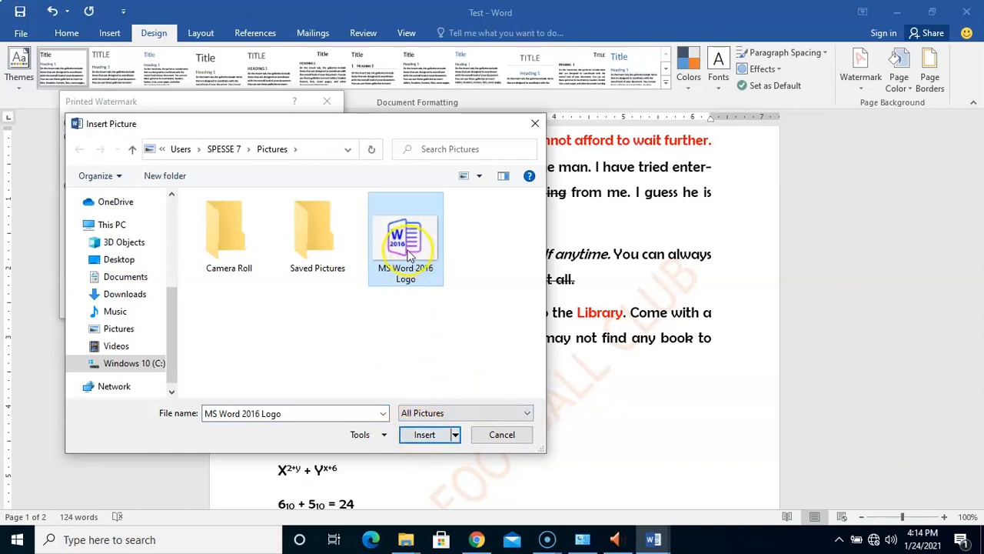
left_click(425, 435)
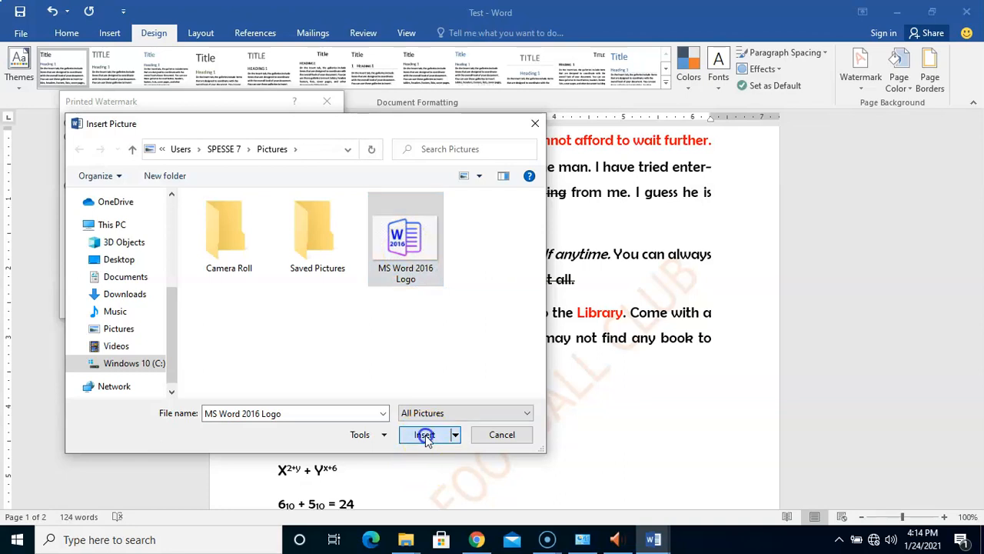
left_click(307, 311)
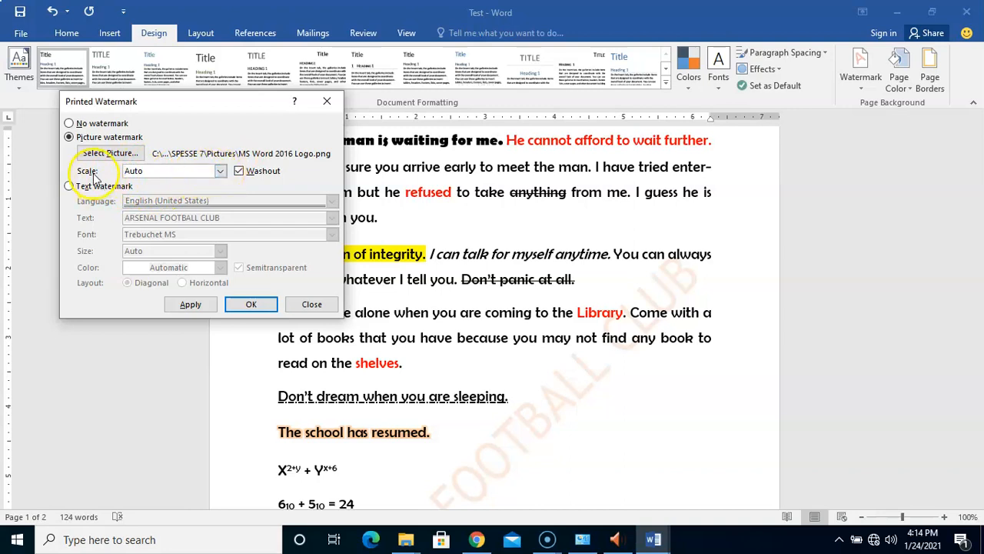
Keep the picture watermark's scale at Auto with Washout on and apply it to the document
left_click(220, 170)
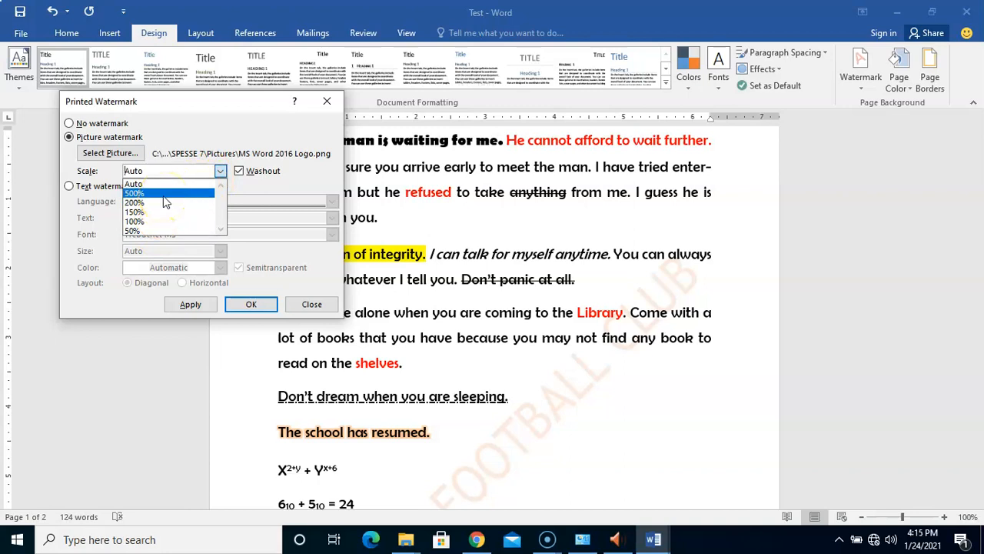
left_click(150, 222)
left_click(142, 185)
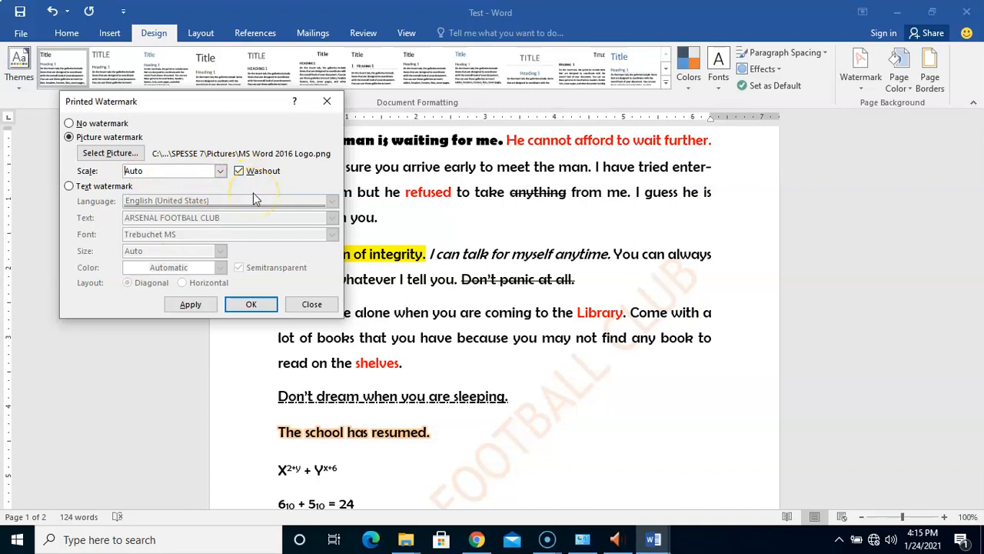
left_click(240, 172)
left_click(190, 304)
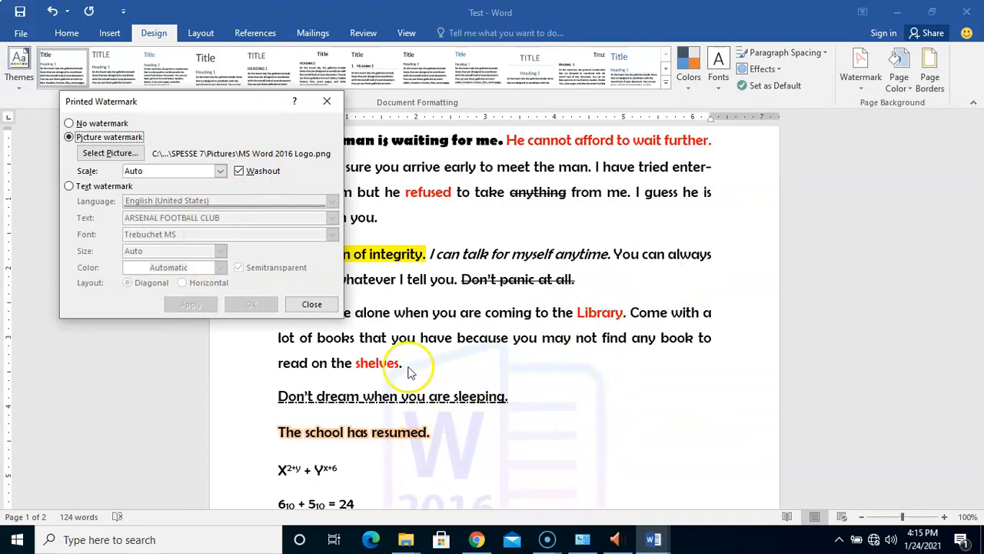
Apply the logo watermark without washout, and reapply it with Washout turned back on
left_click(241, 171)
left_click(197, 304)
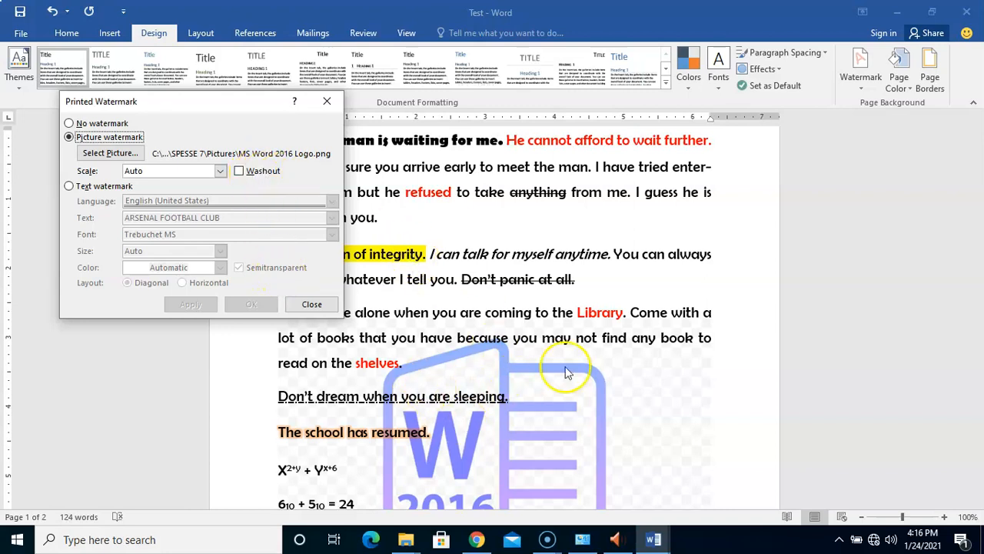
left_click(239, 171)
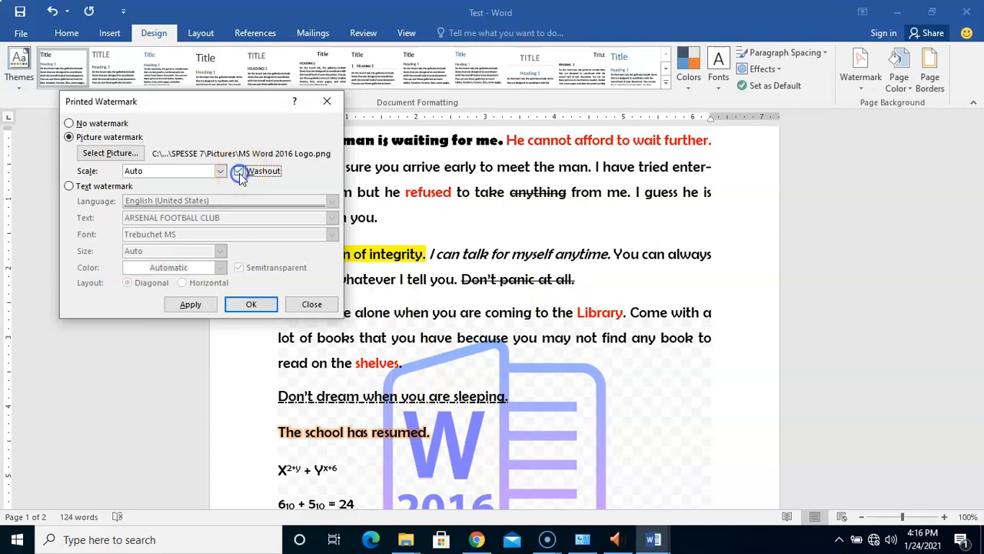
left_click(190, 305)
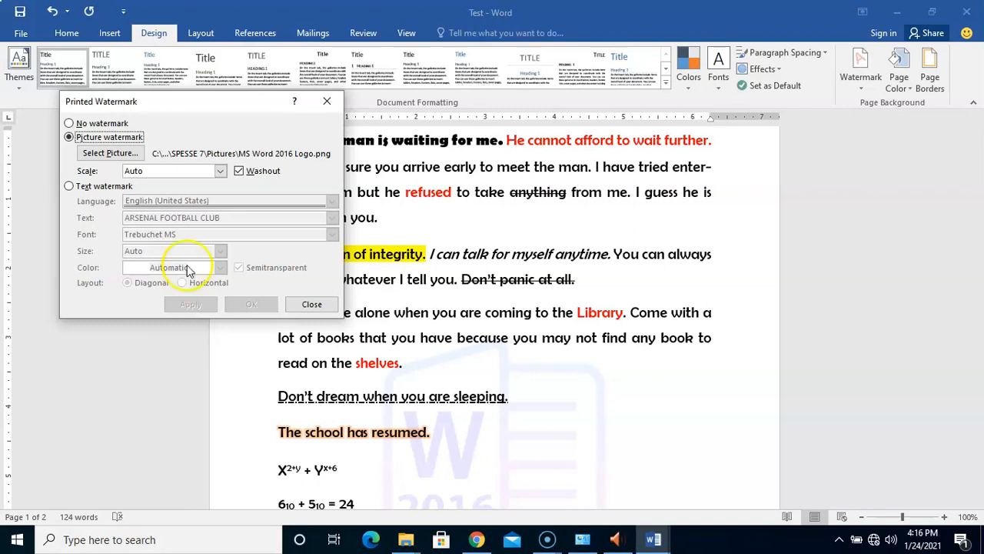
Scale the logo watermark to 200% and apply it, and reduce it to 50% and apply again
left_click(220, 171)
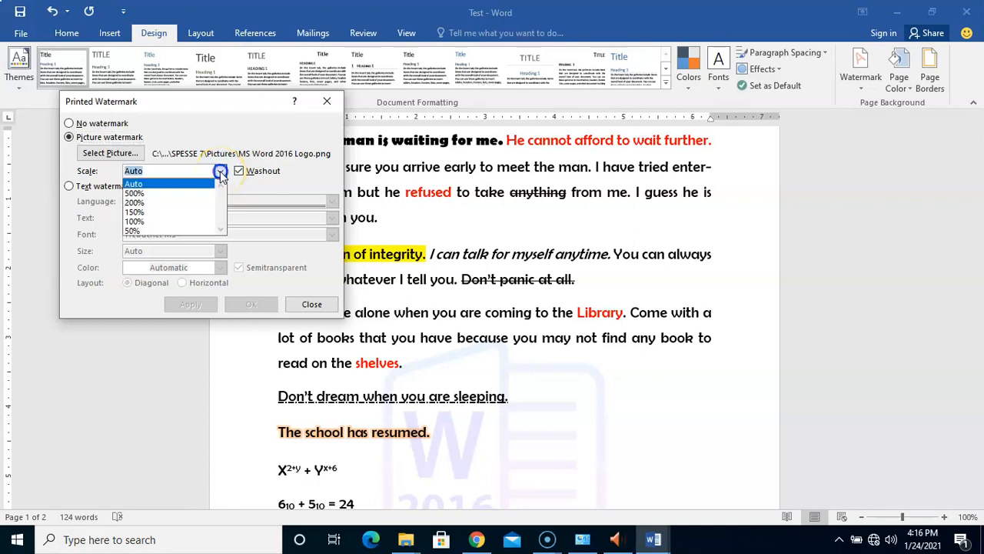
left_click(168, 203)
left_click(202, 305)
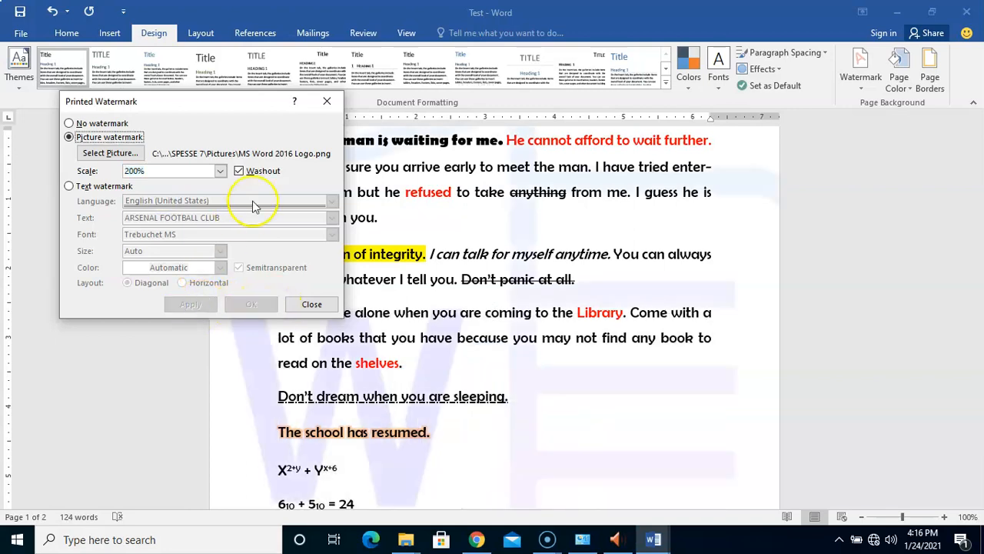
left_click(220, 171)
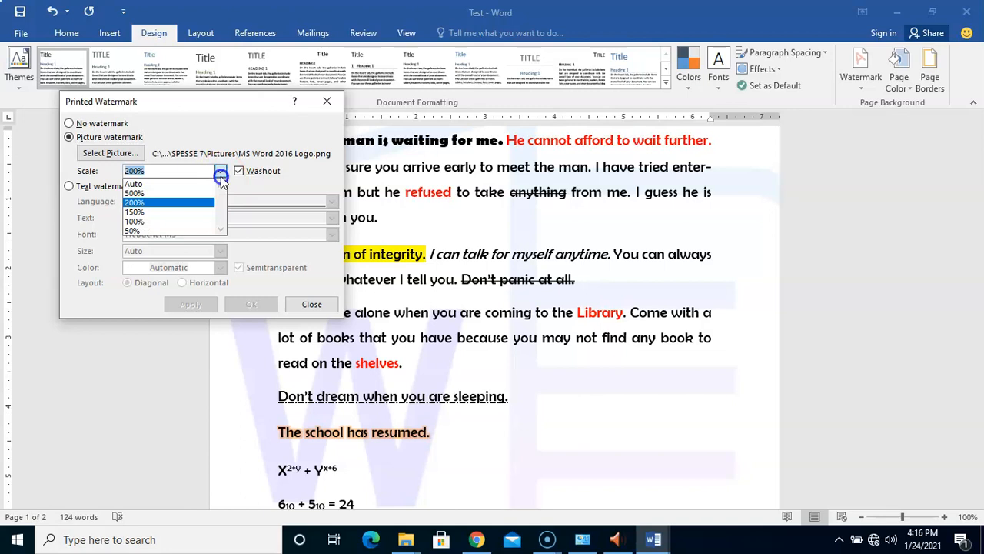
left_click(171, 230)
left_click(192, 304)
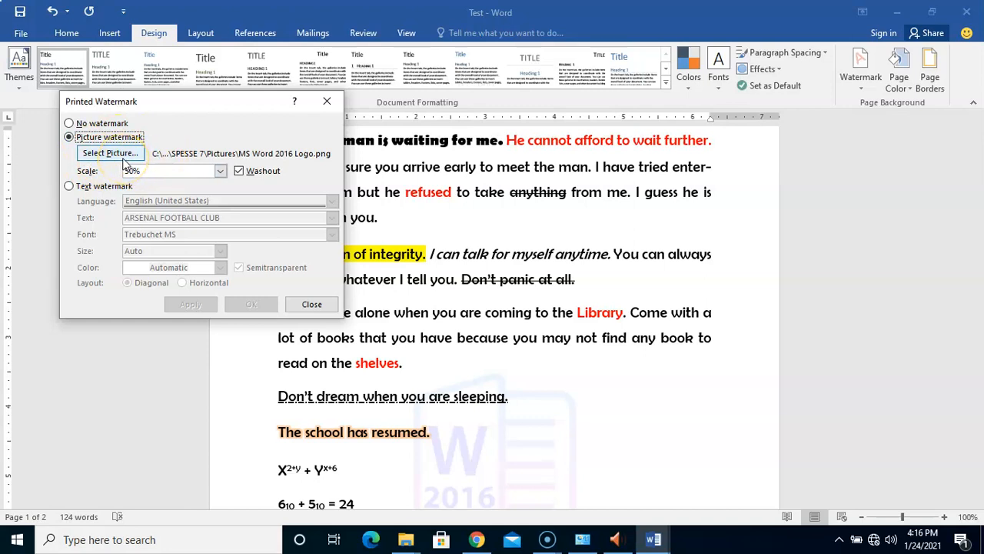
Remove the watermark from the document with the No watermark option and close the watermark settings
left_click(69, 137)
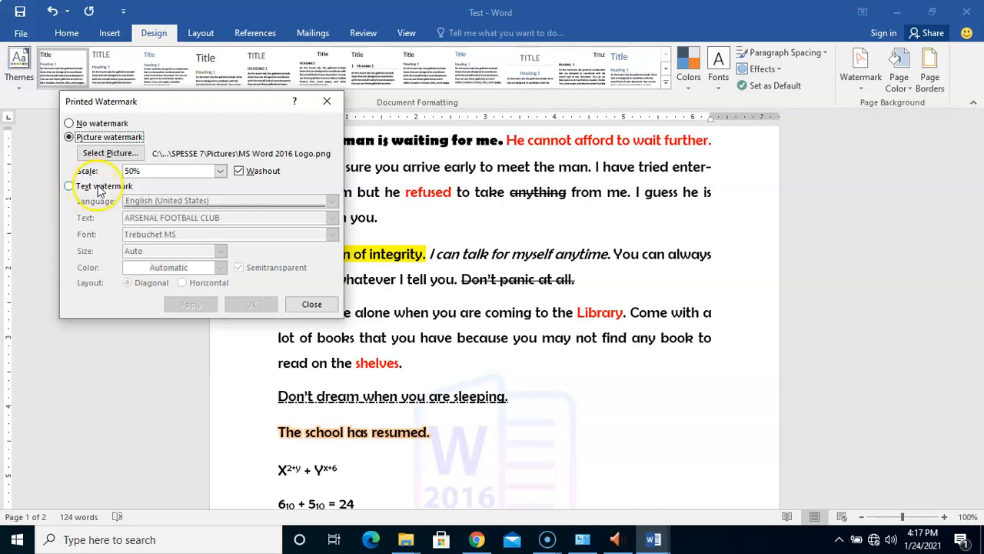
left_click(90, 124)
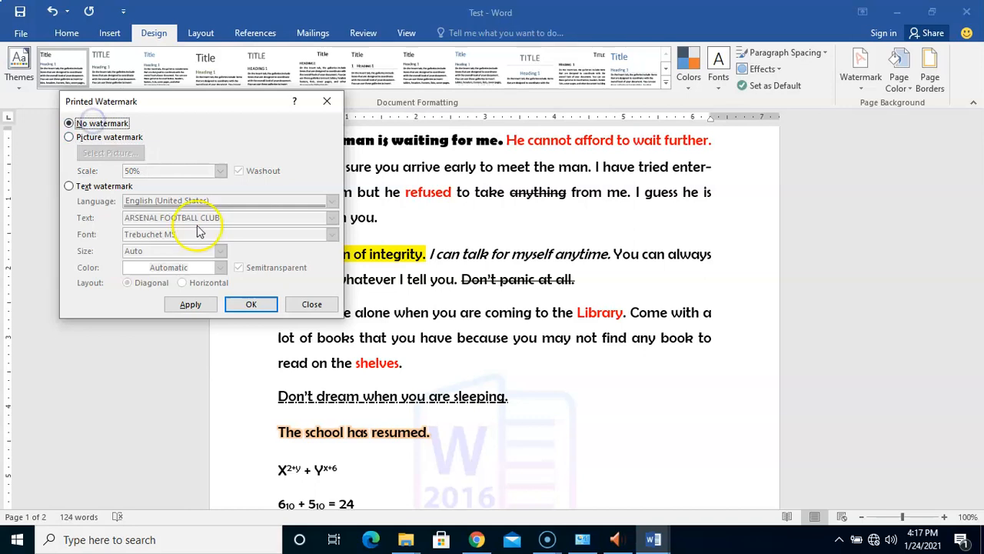
left_click(193, 305)
left_click(309, 305)
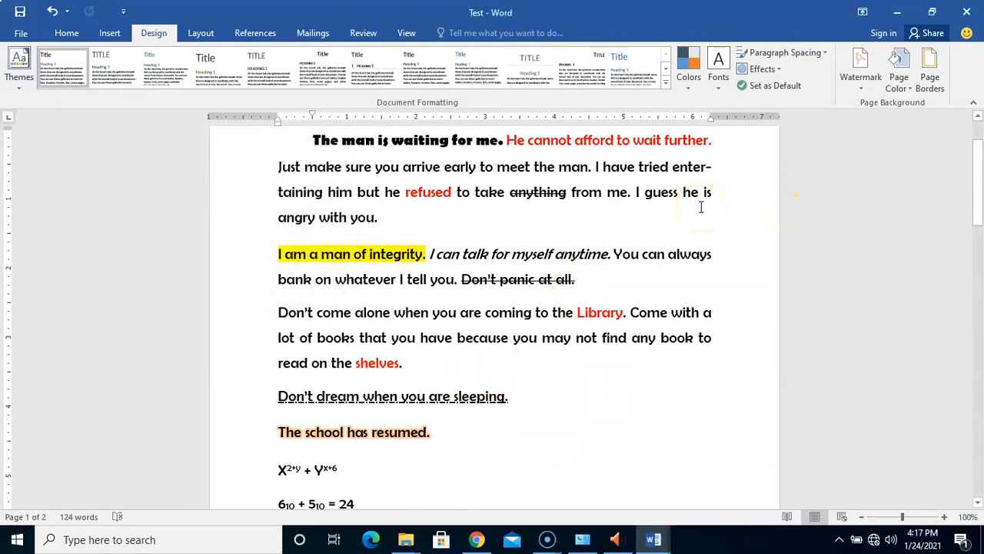
Set the page color to Green, Accent 6, Lighter 80% and check the document in the print preview
left_click(904, 91)
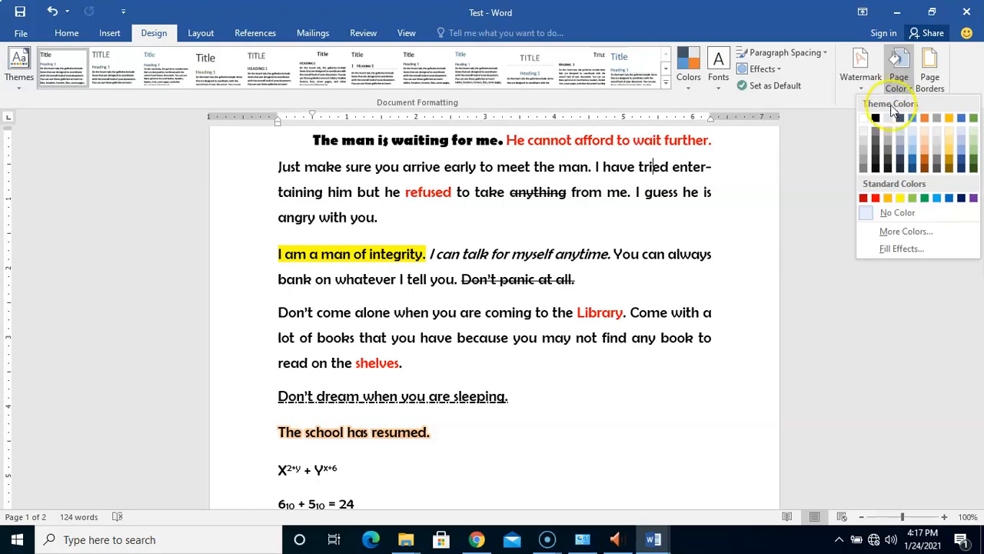
left_click(896, 115)
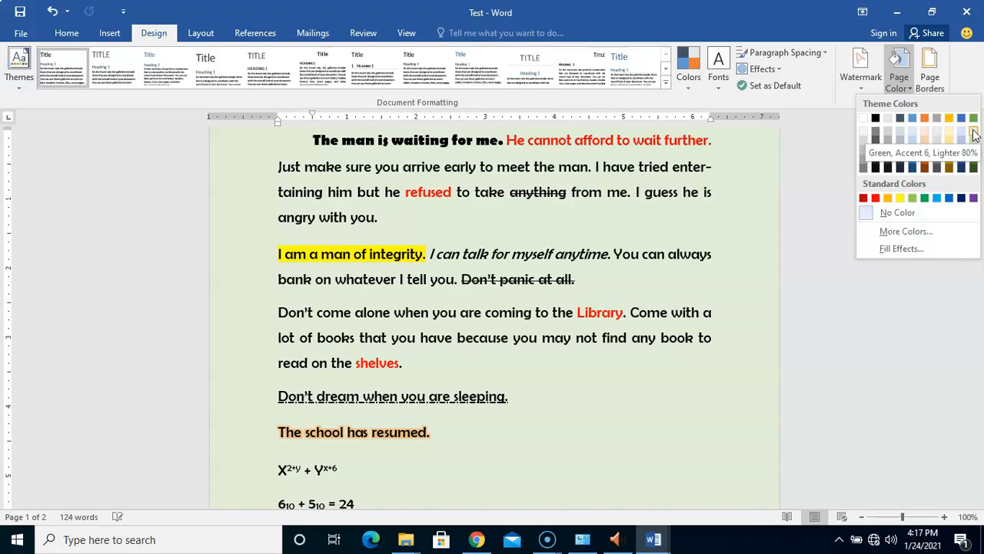
left_click(975, 135)
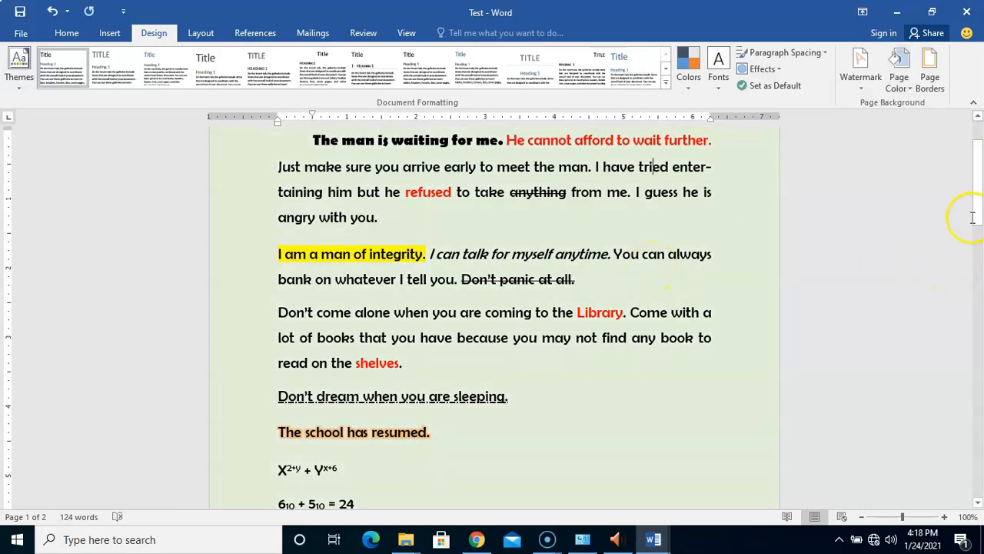
left_click_drag(966, 208, 980, 185)
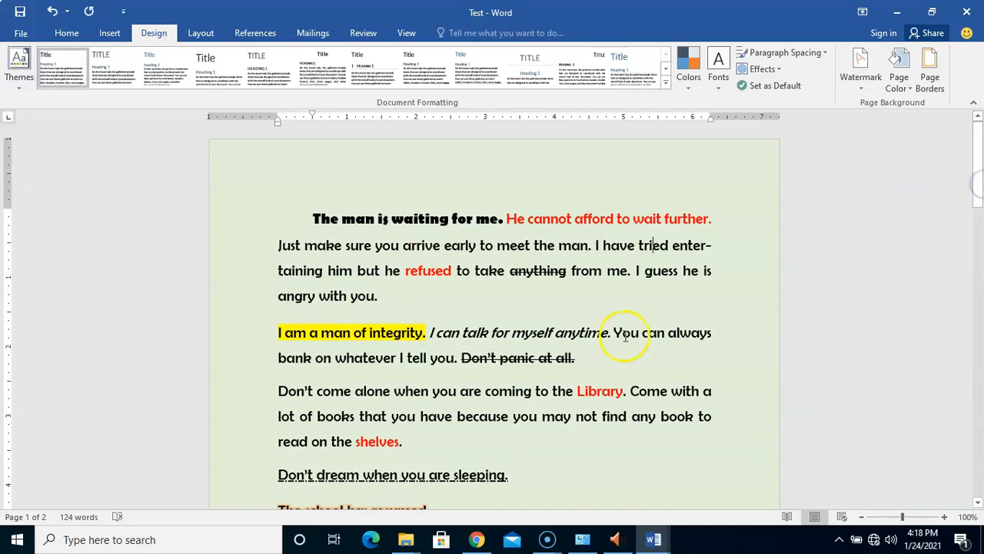
left_click(20, 35)
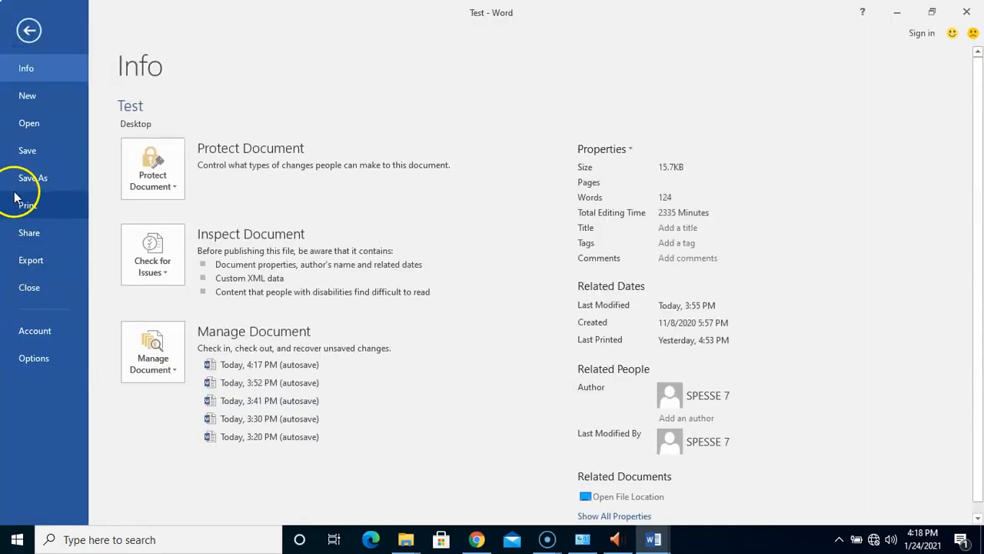
left_click(31, 216)
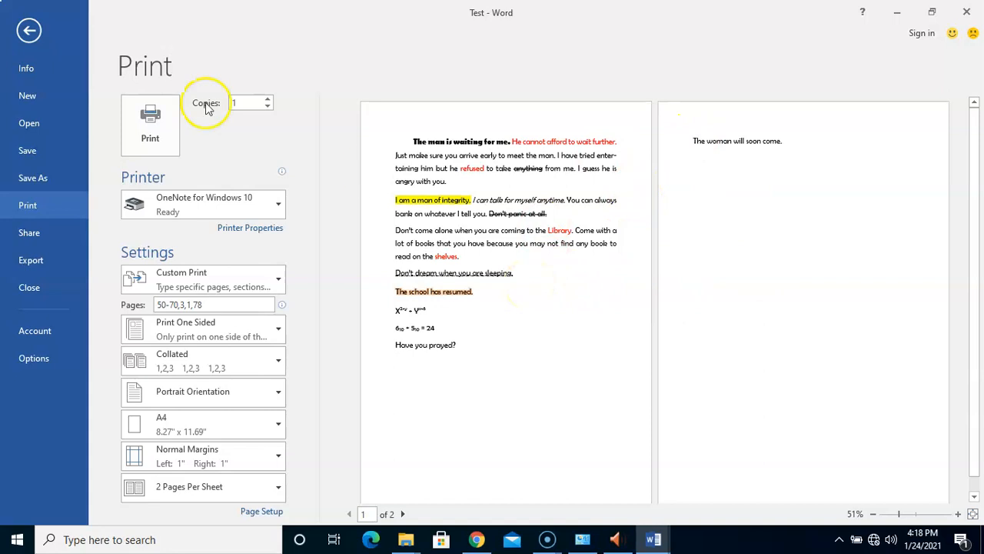
left_click(34, 36)
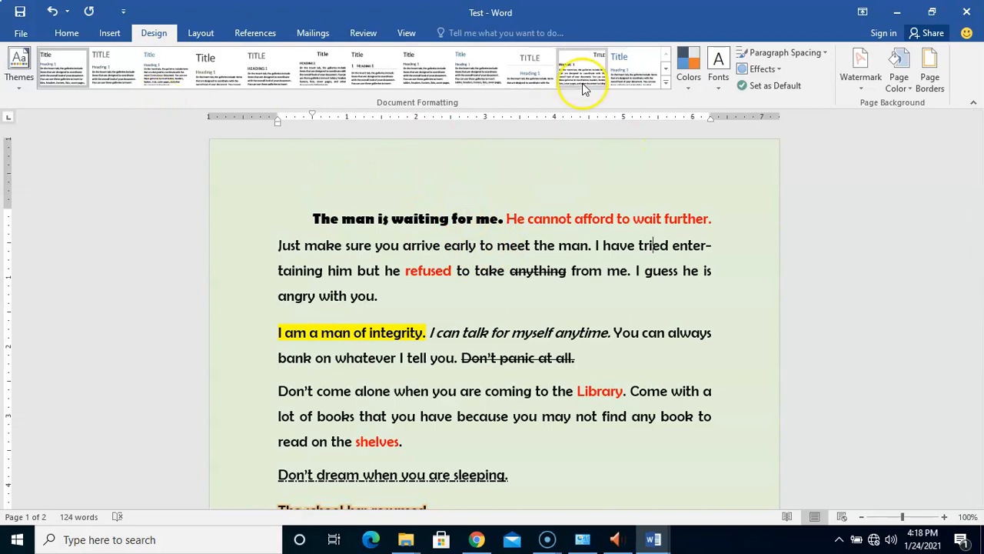
Change the page color to the white theme color, and replace it with standard yellow
left_click(894, 87)
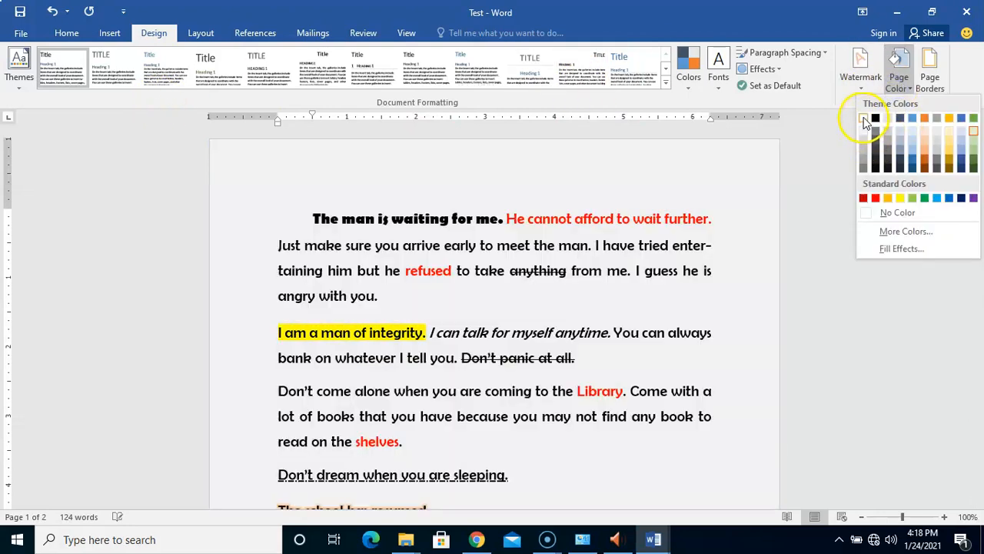
left_click(863, 116)
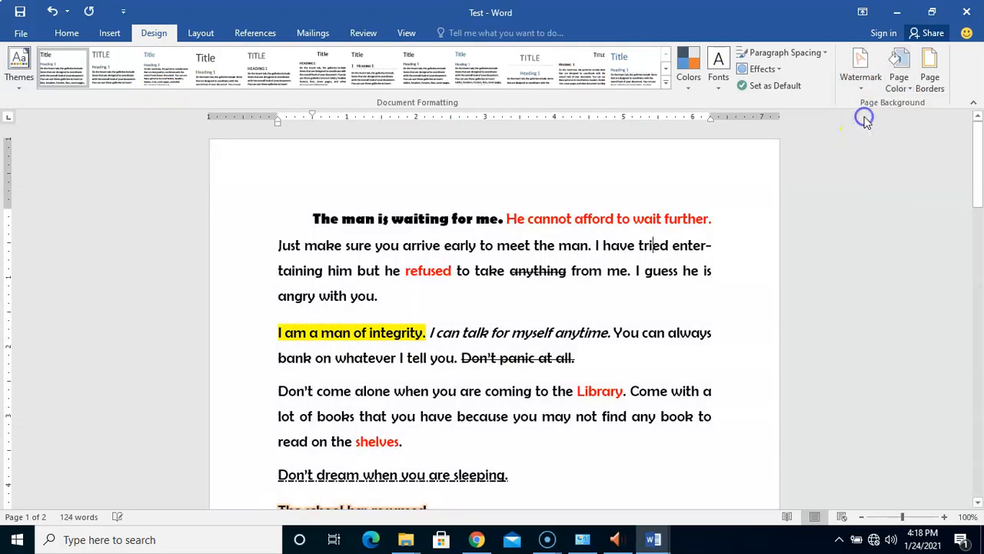
left_click(892, 86)
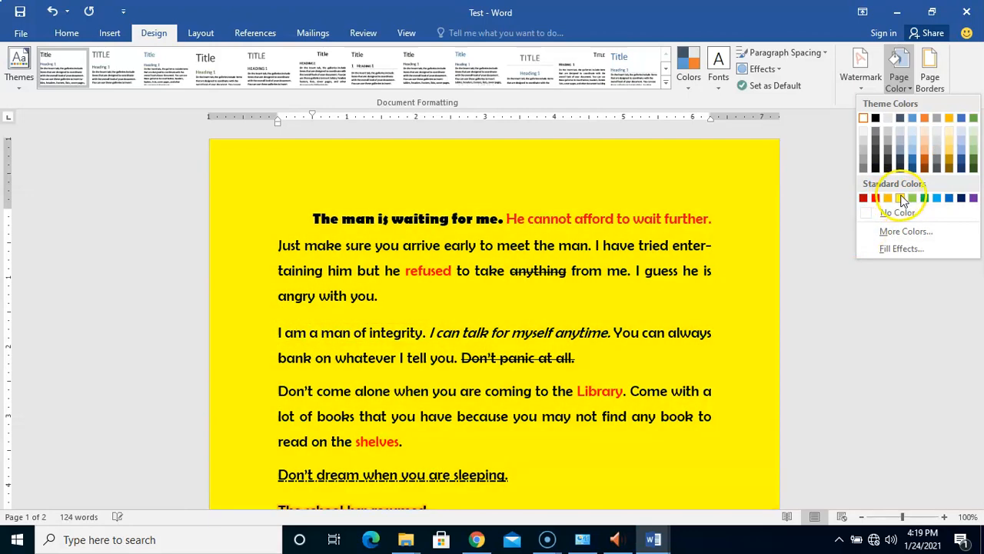
left_click(902, 198)
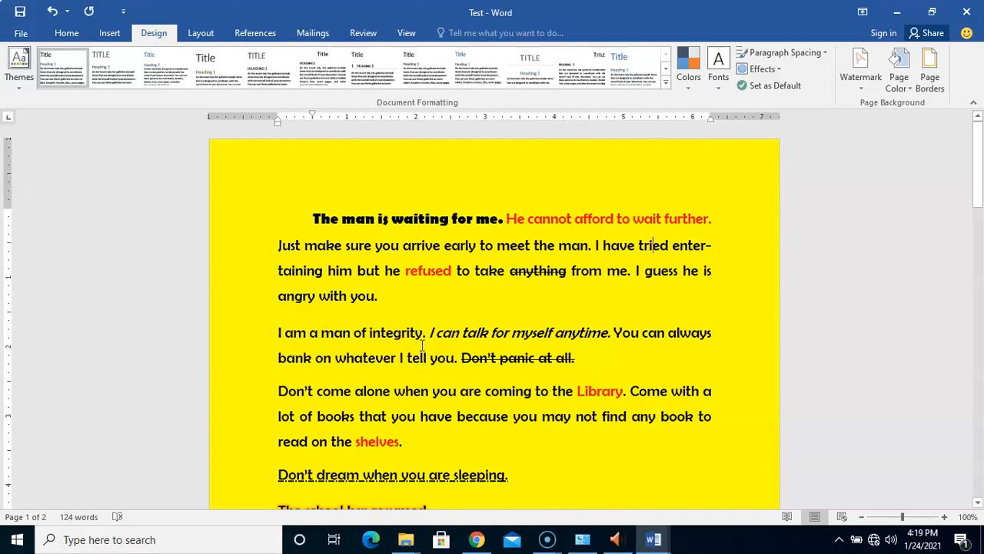
Check the yellow page in the print preview, and recolor the page with Green, Accent 6, Lighter 80%
left_click(11, 37)
left_click(29, 214)
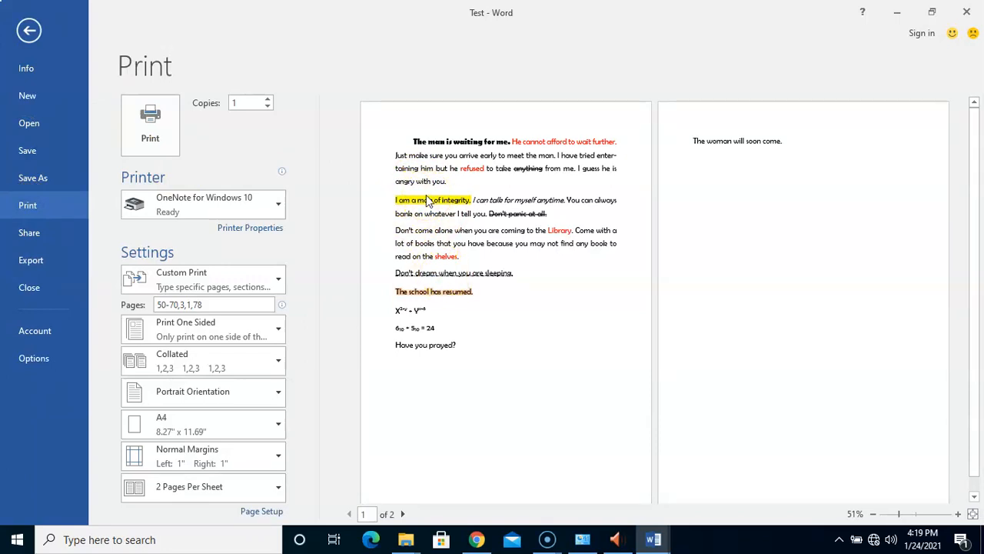
left_click(29, 30)
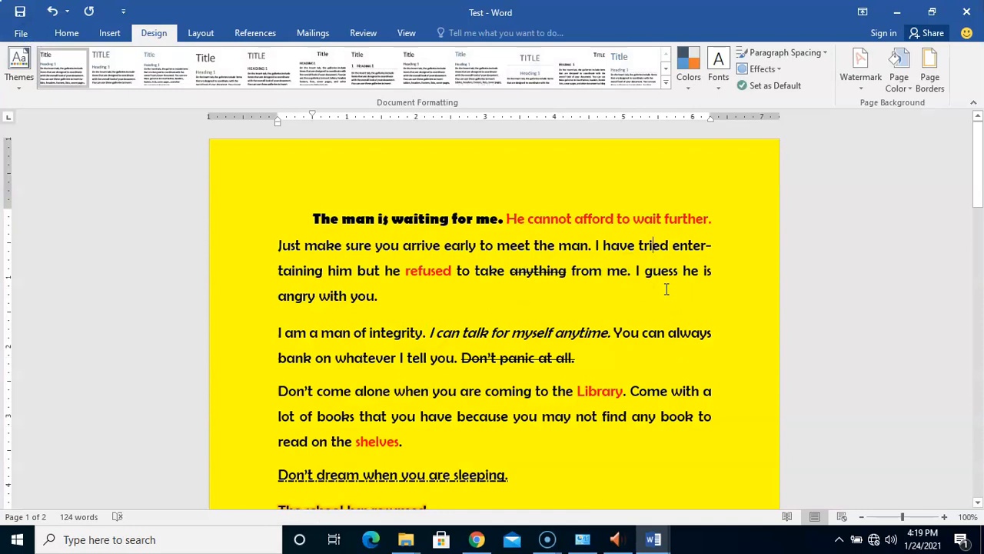
left_click(897, 89)
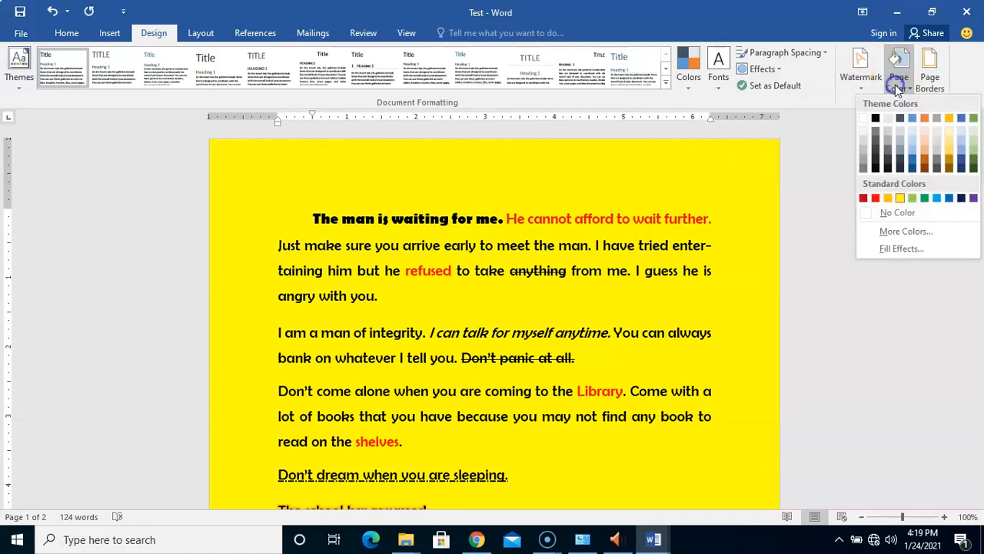
left_click(974, 135)
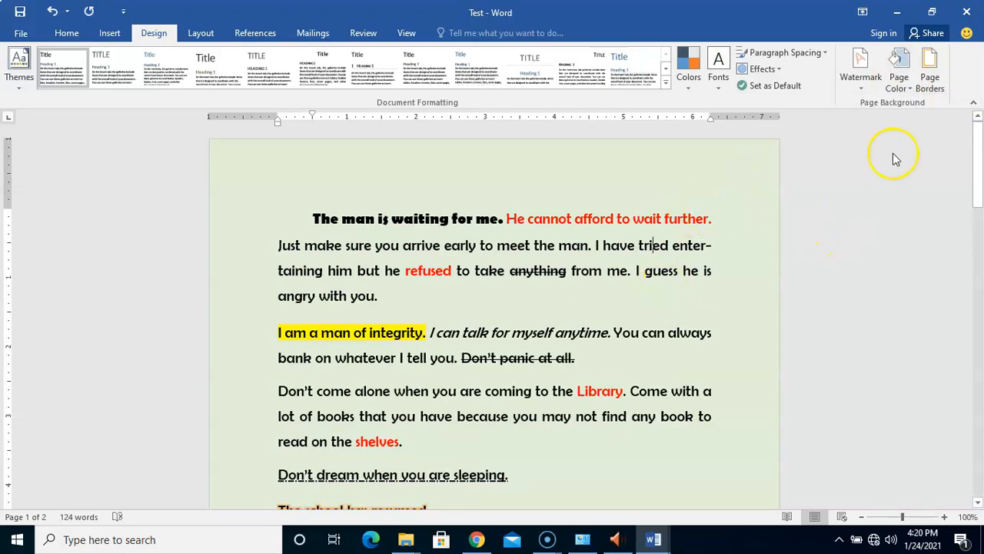
Open the page border settings, keep the solid line style and set the border color to standard purple
left_click(930, 77)
left_click(930, 81)
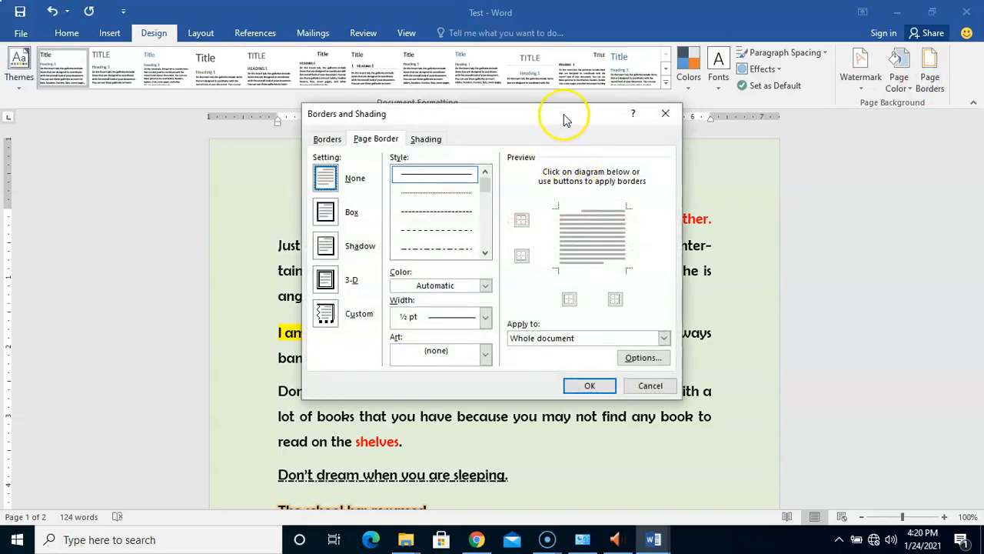
left_click_drag(562, 119, 608, 109)
left_click(425, 136)
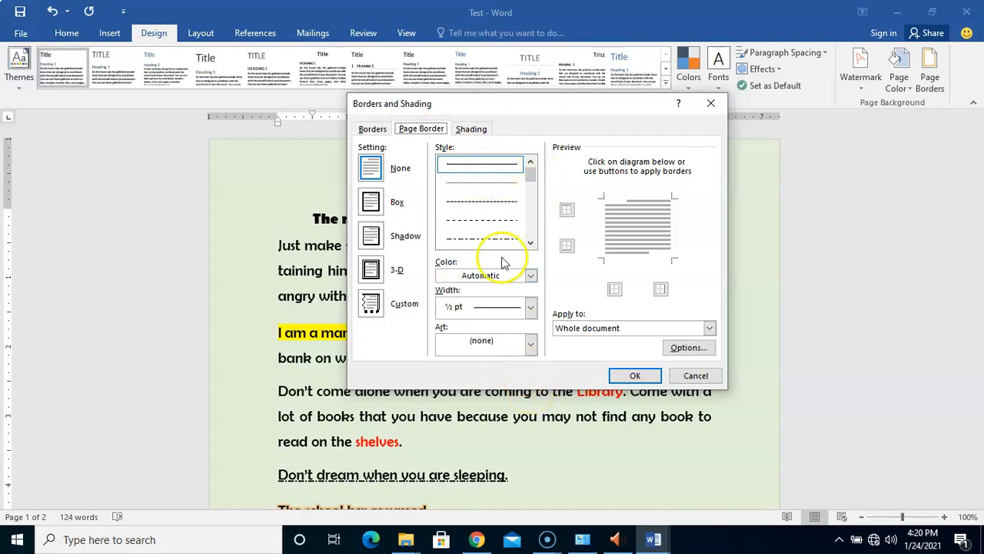
left_click(478, 169)
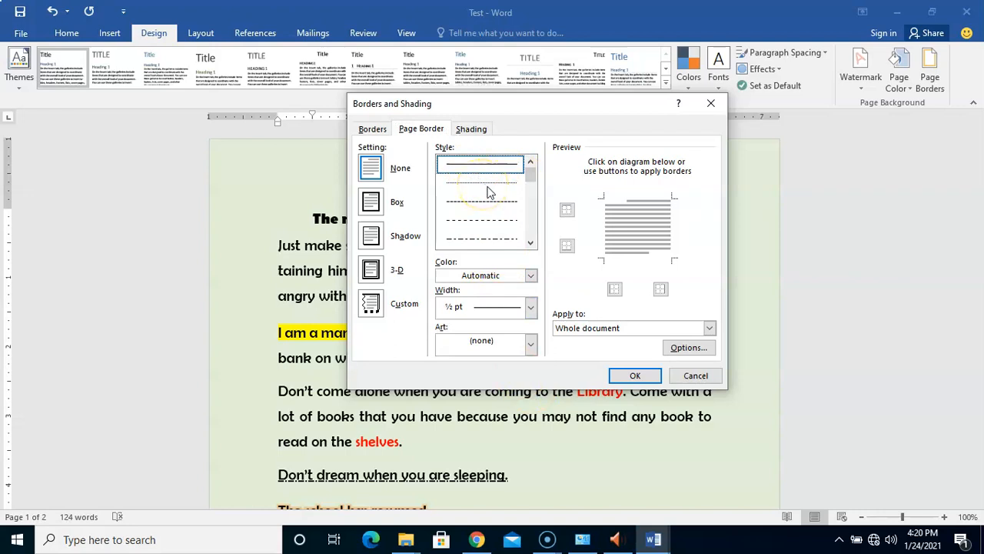
left_click(531, 277)
left_click(530, 277)
left_click(531, 277)
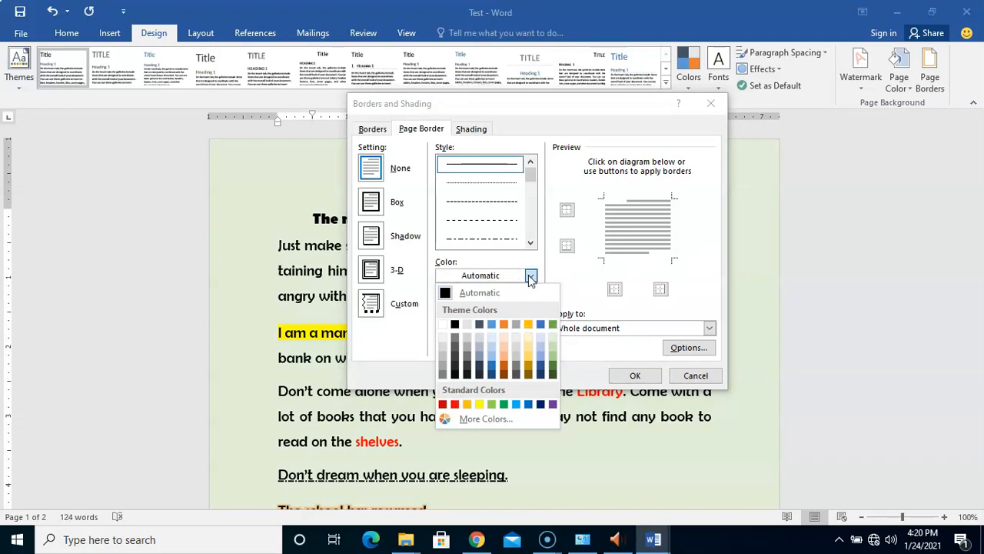
left_click(541, 406)
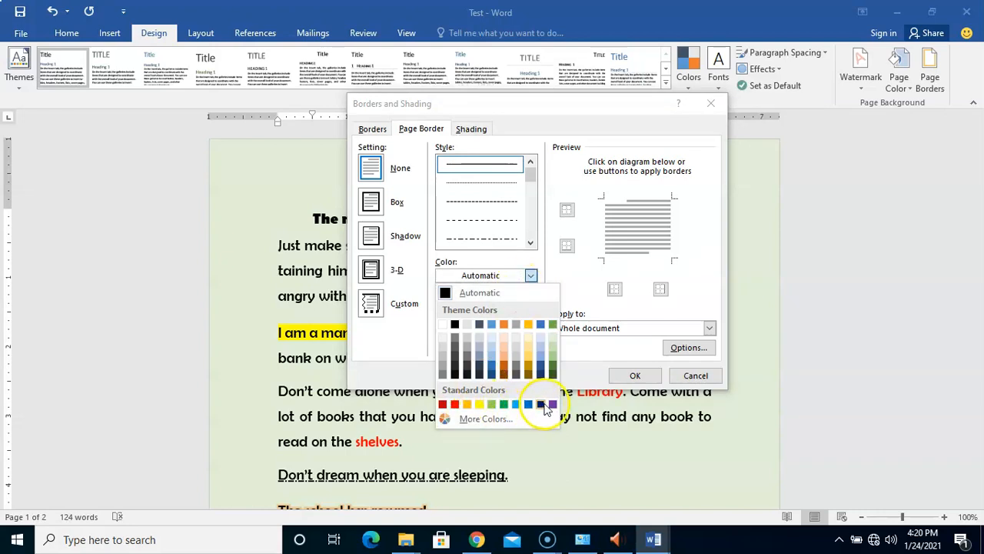
left_click(552, 404)
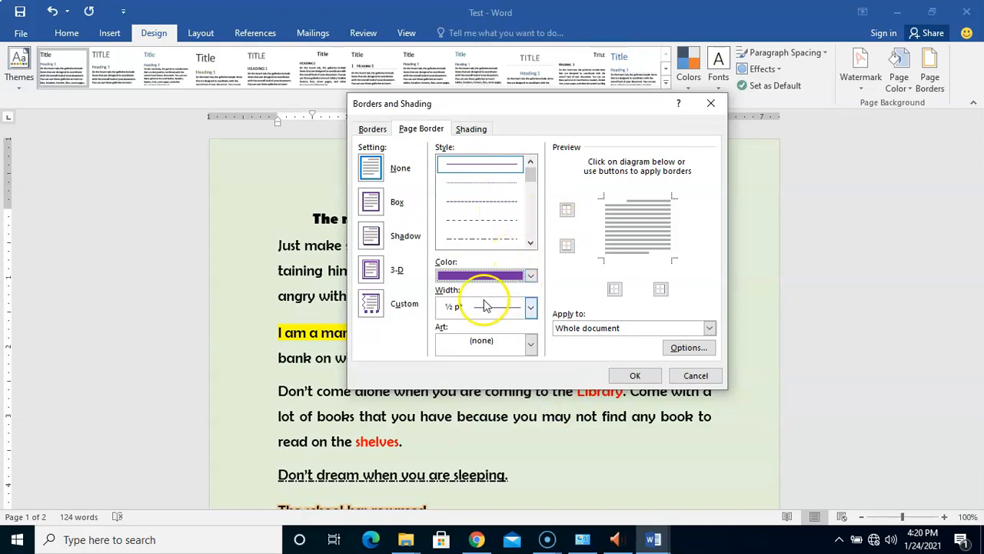
Set the page border width to 6 pt and apply the settings to the whole document
left_click(531, 308)
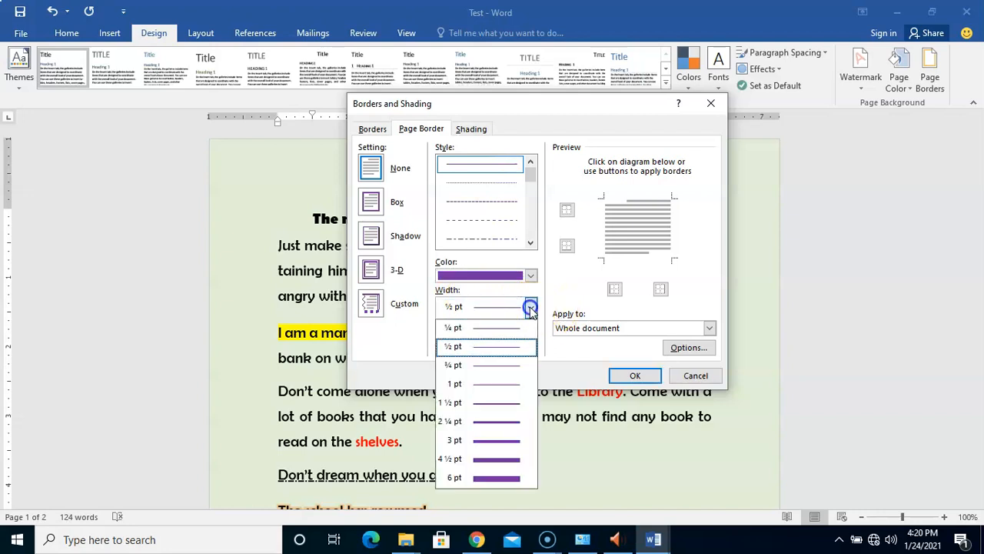
left_click(505, 479)
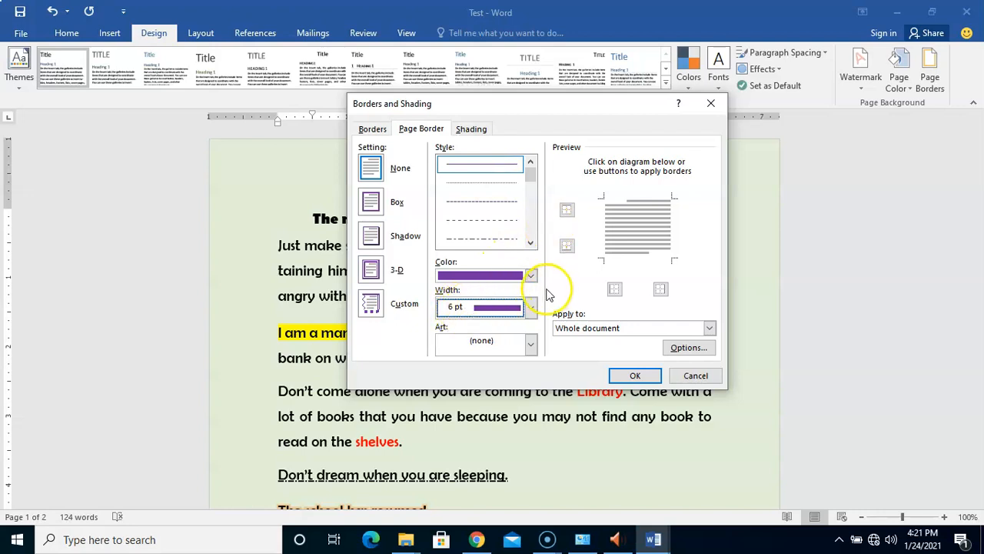
left_click(532, 309)
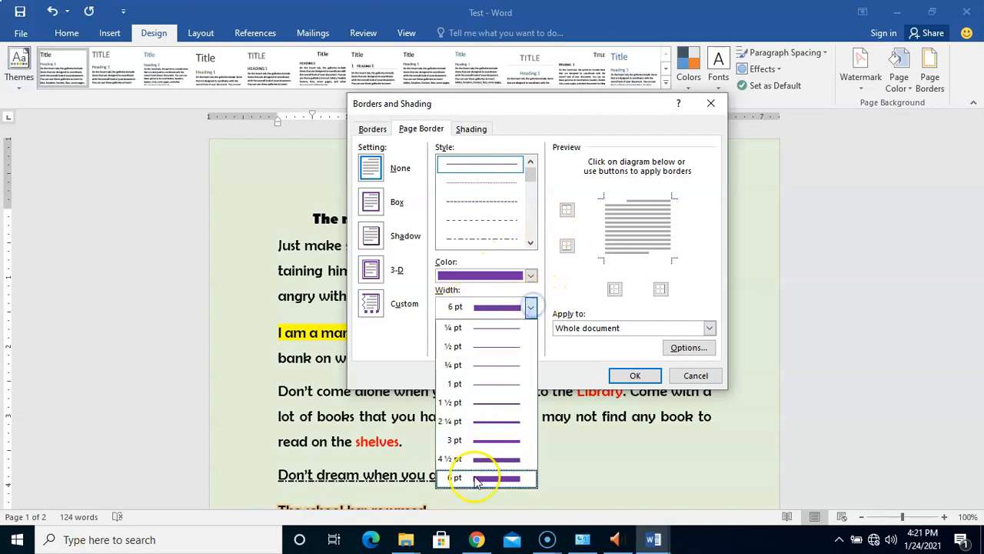
left_click(531, 308)
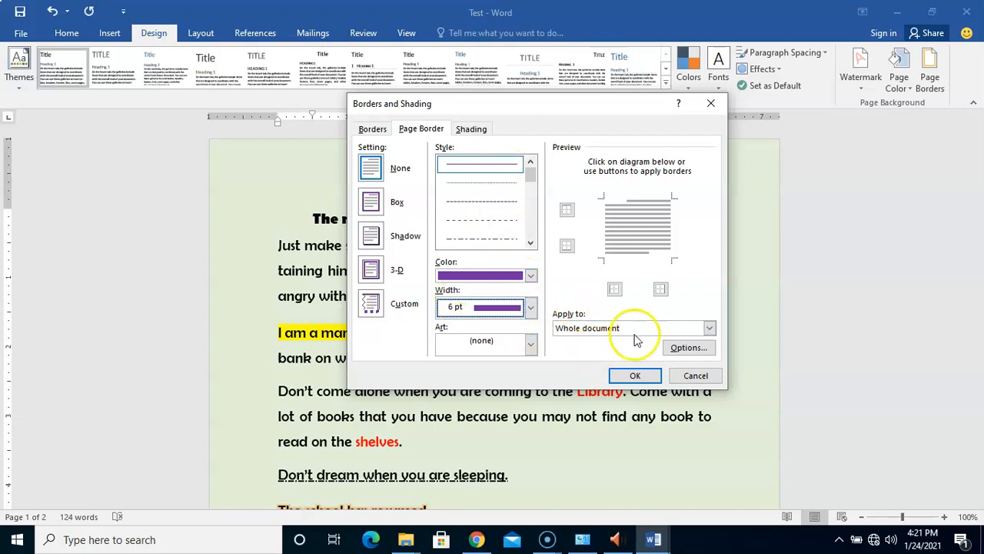
left_click(709, 329)
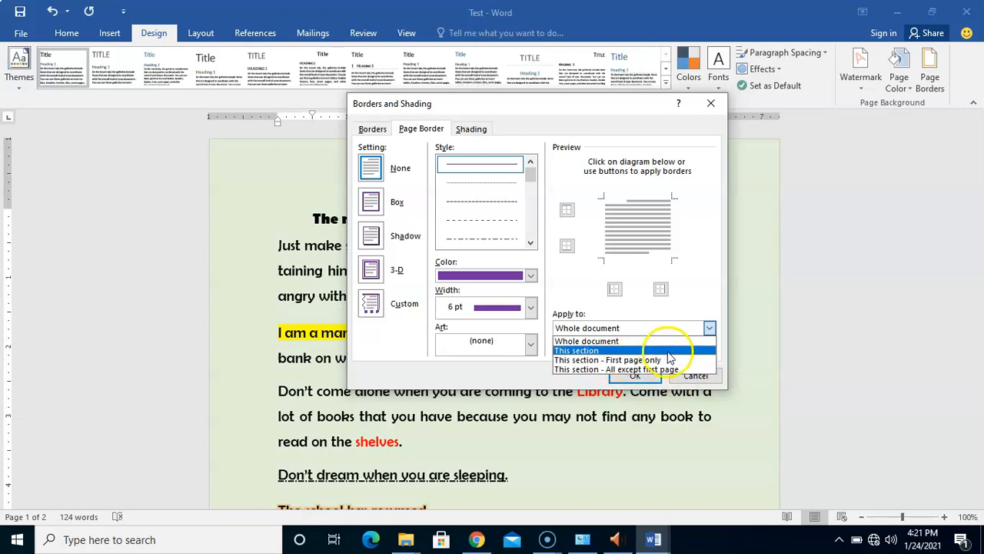
left_click(629, 342)
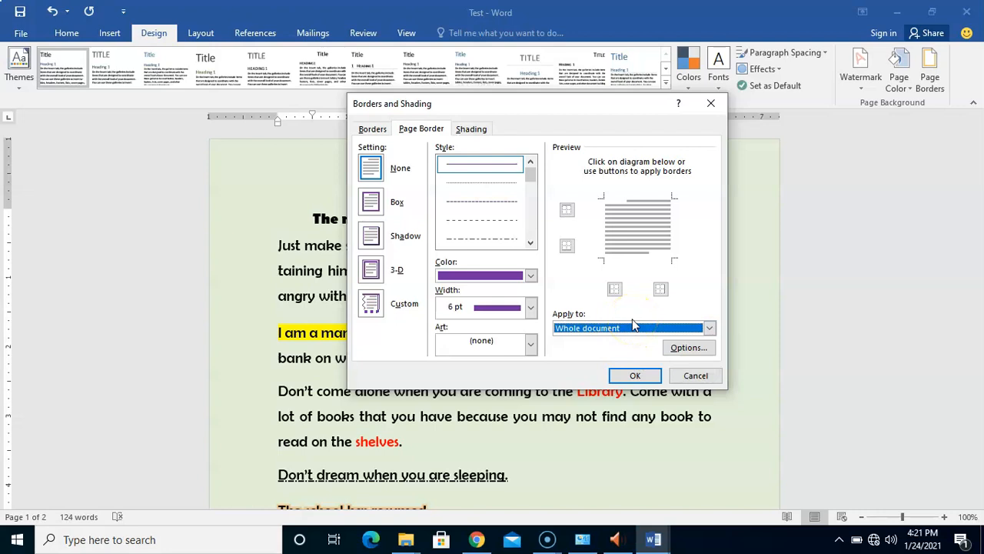
left_click(634, 377)
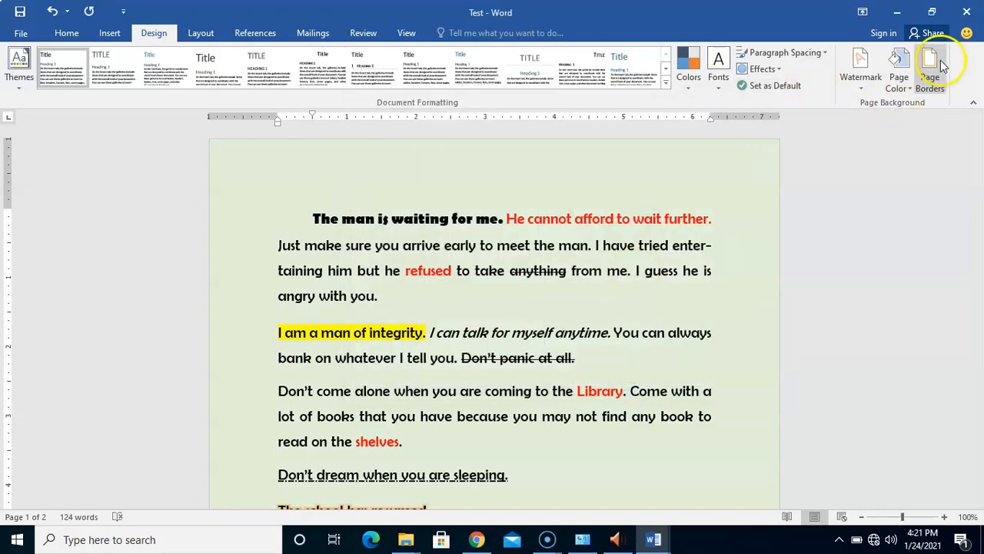
Add standard purple 6 pt page borders along the upper and lower page edges of the whole document
left_click(931, 81)
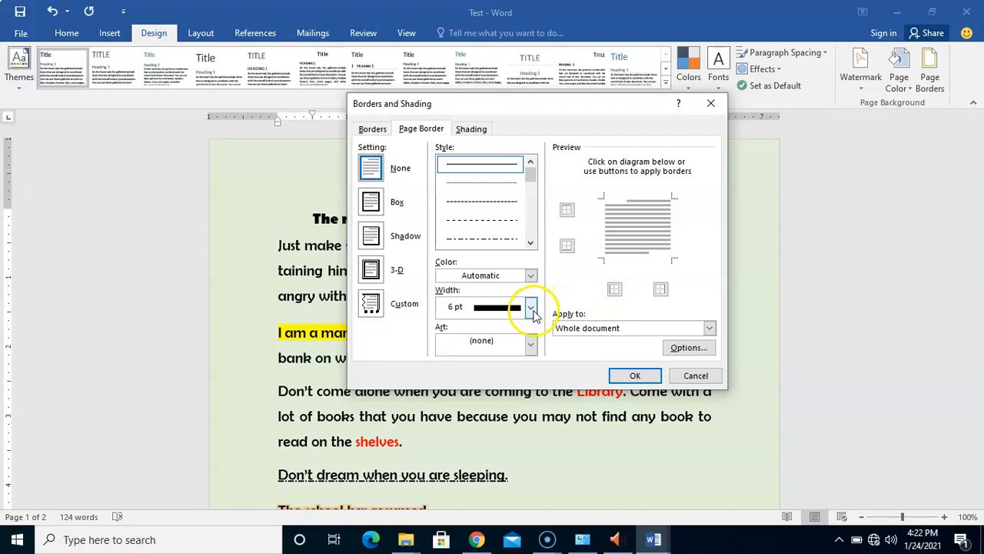
left_click(530, 275)
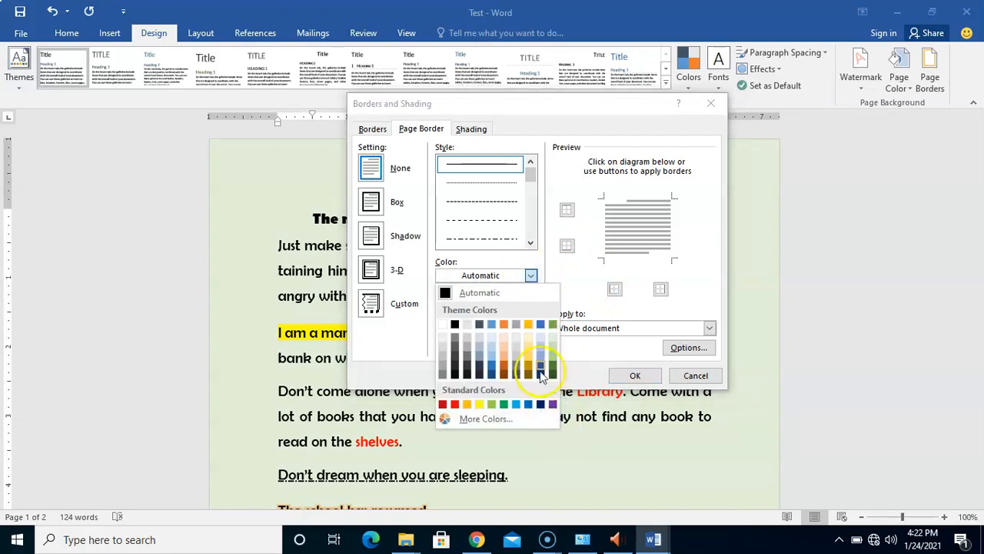
left_click(552, 405)
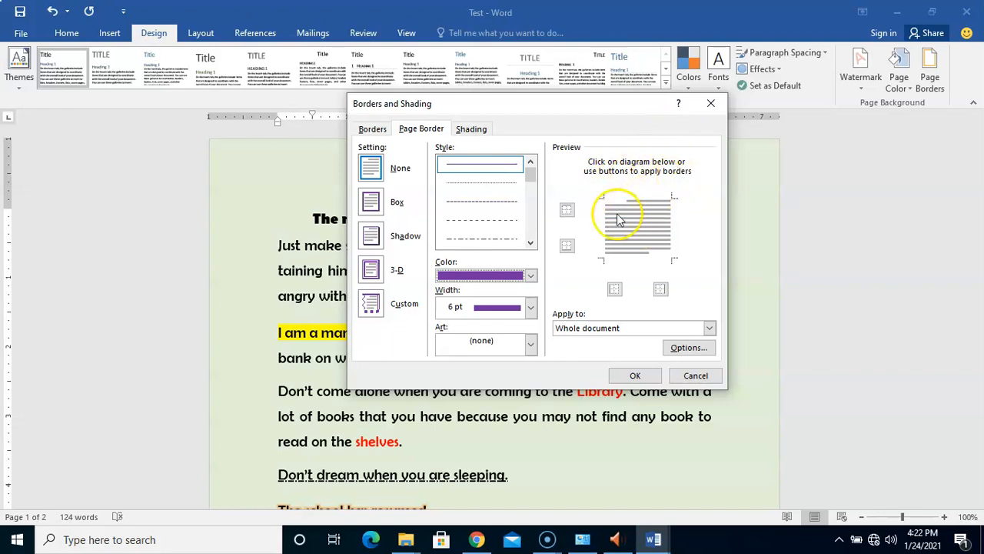
left_click(566, 210)
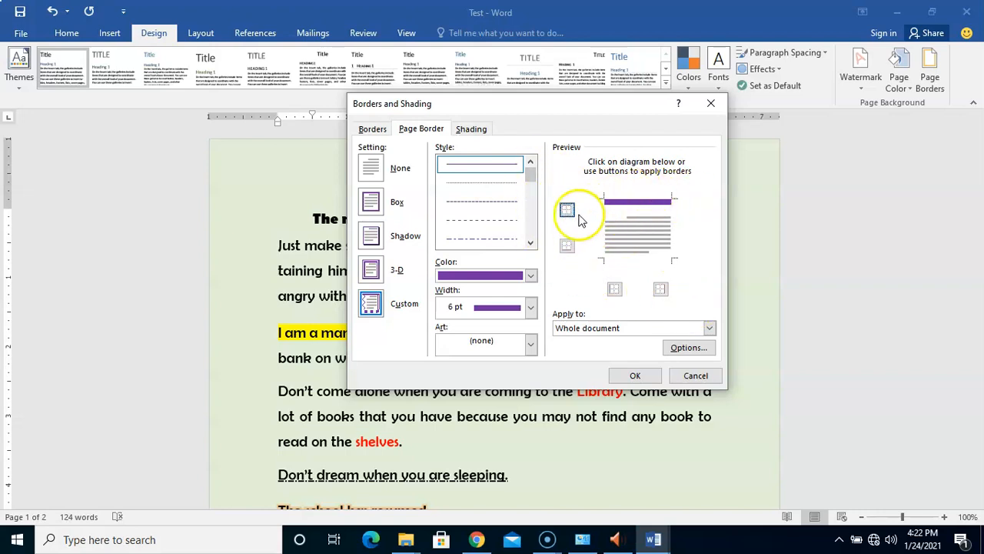
left_click(568, 248)
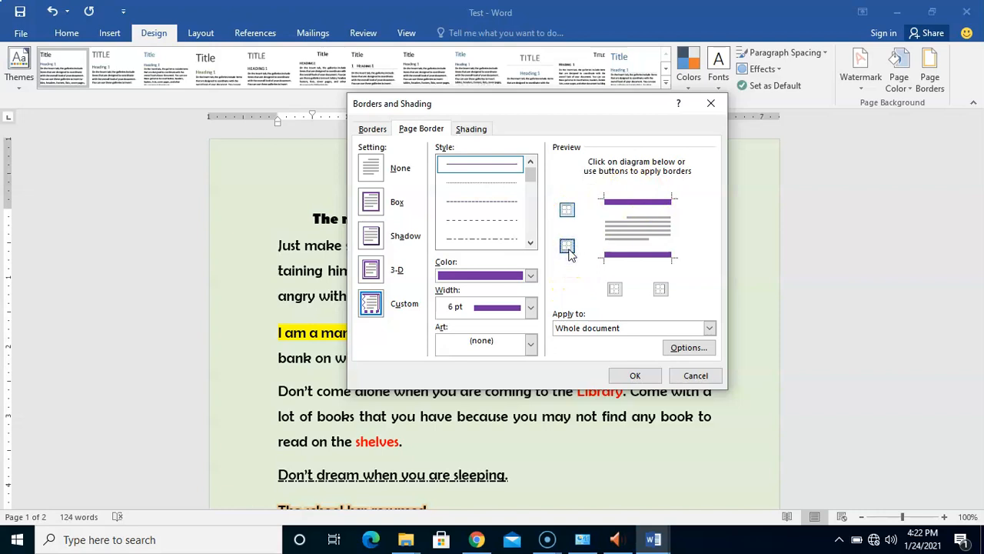
left_click(618, 374)
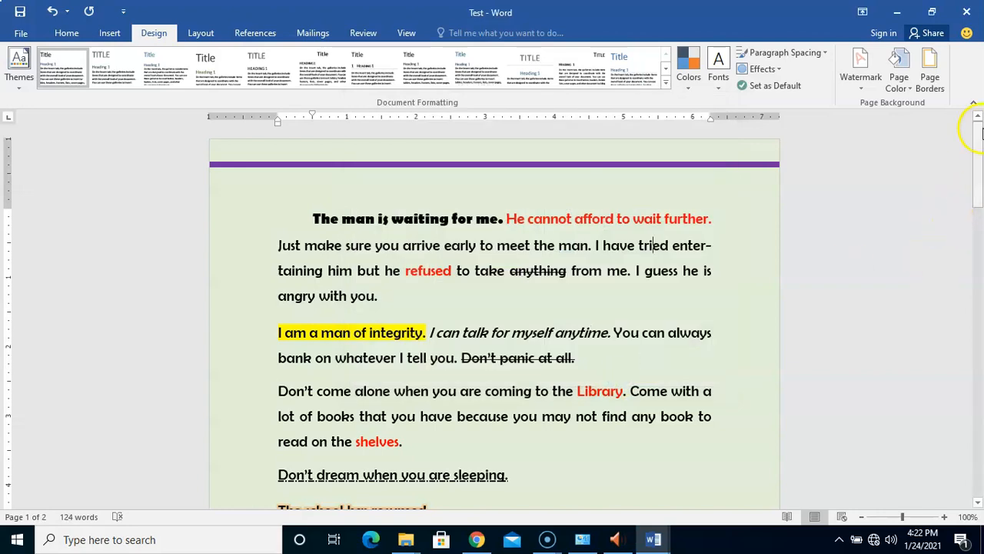
Extend the purple page border to the left page edge, and close the frame along the right page edge
left_click_drag(978, 151, 970, 107)
left_click(938, 69)
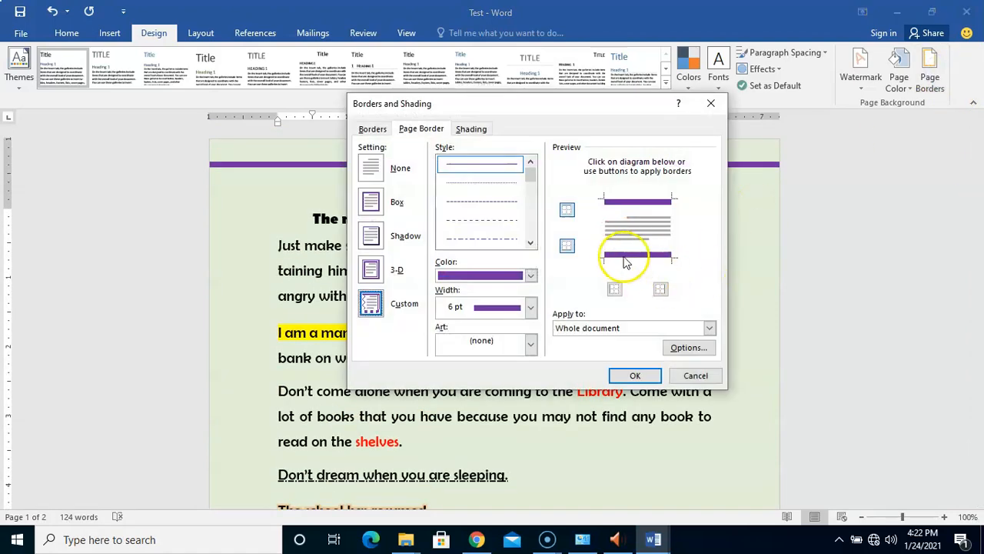
left_click(615, 289)
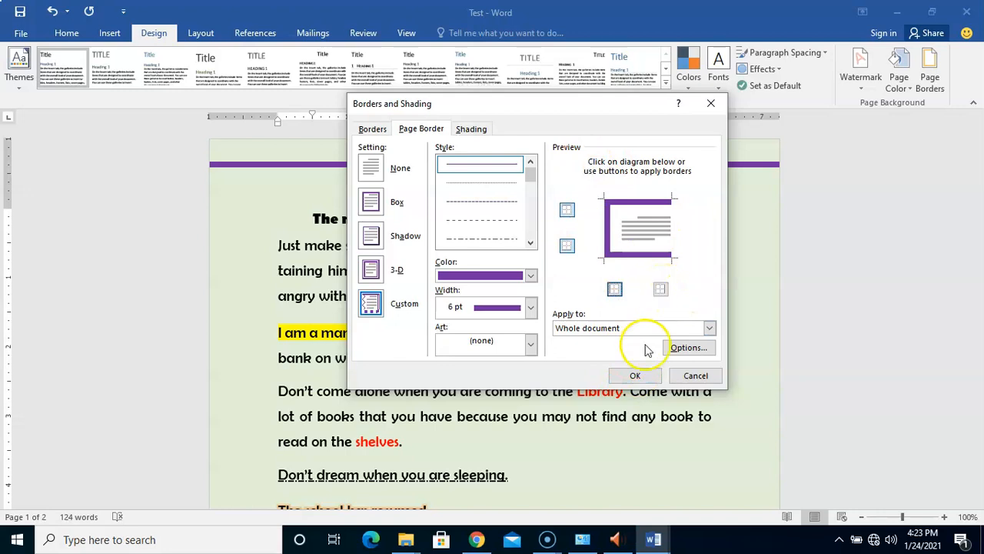
left_click(635, 375)
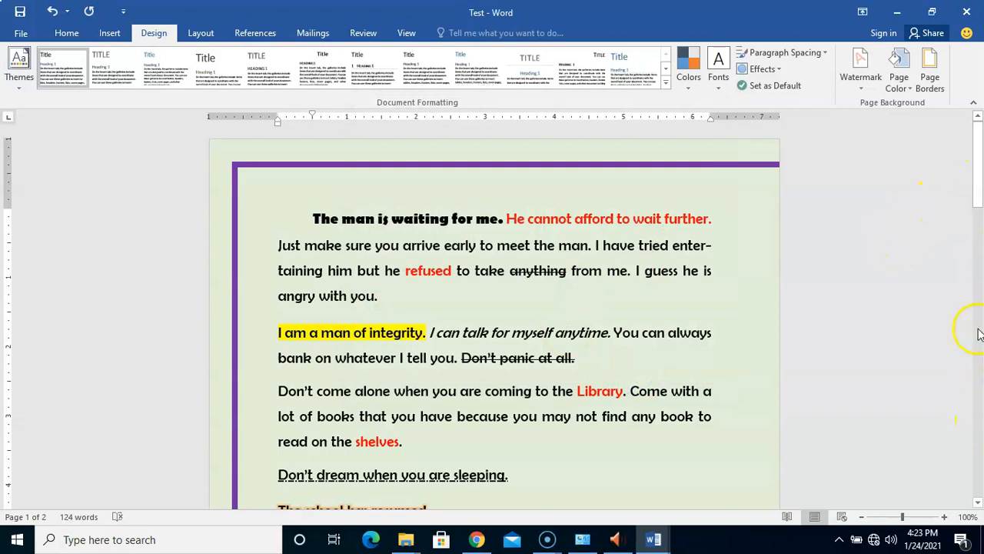
left_click_drag(980, 187, 978, 163)
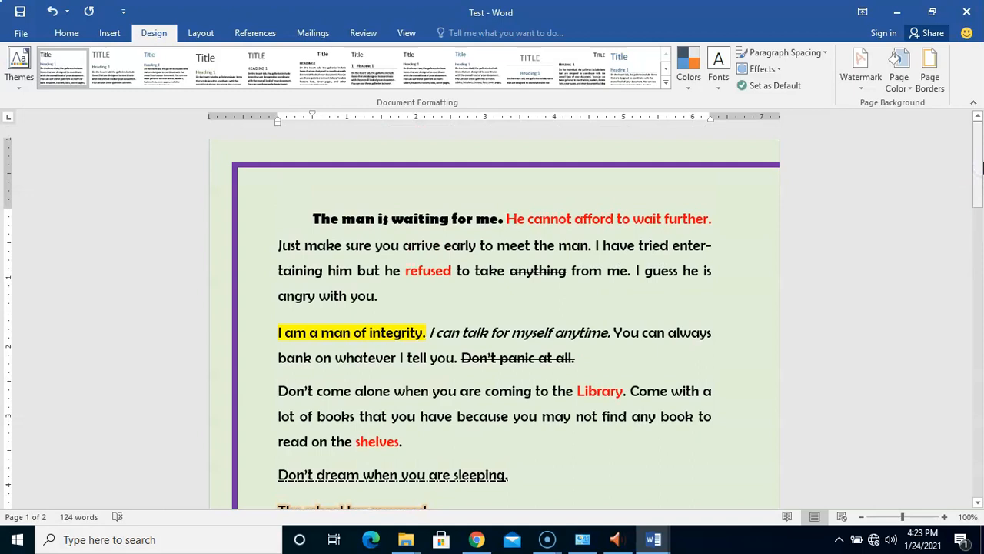
left_click(928, 83)
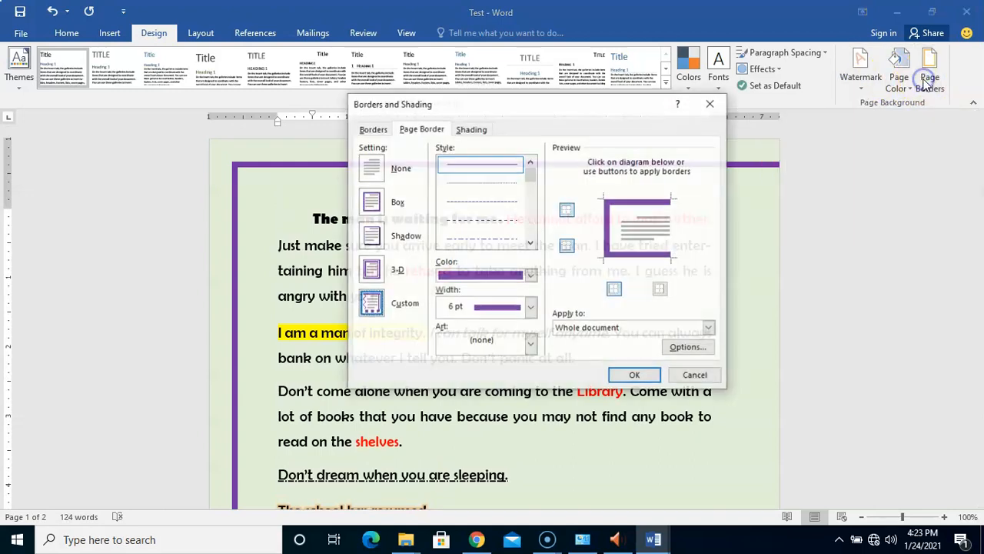
left_click(661, 291)
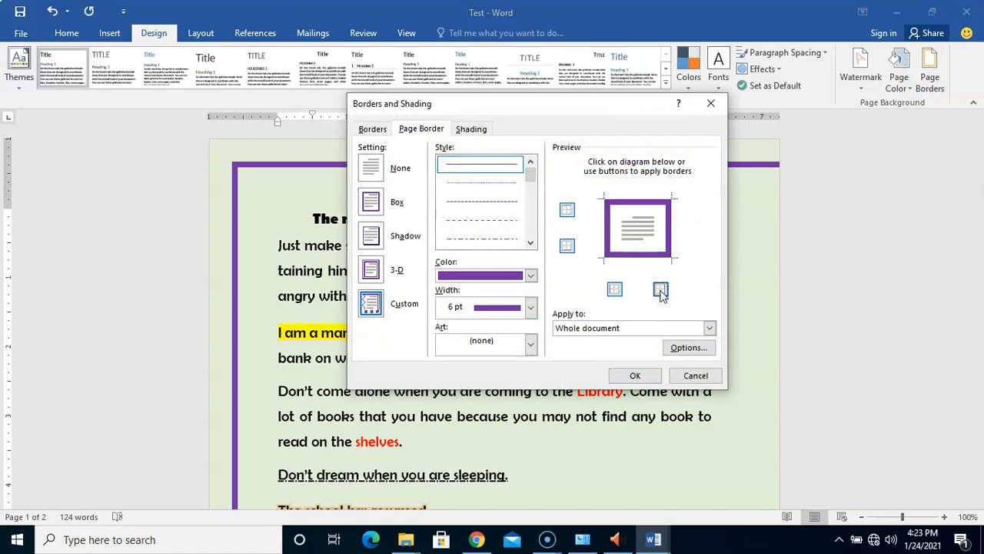
left_click(635, 377)
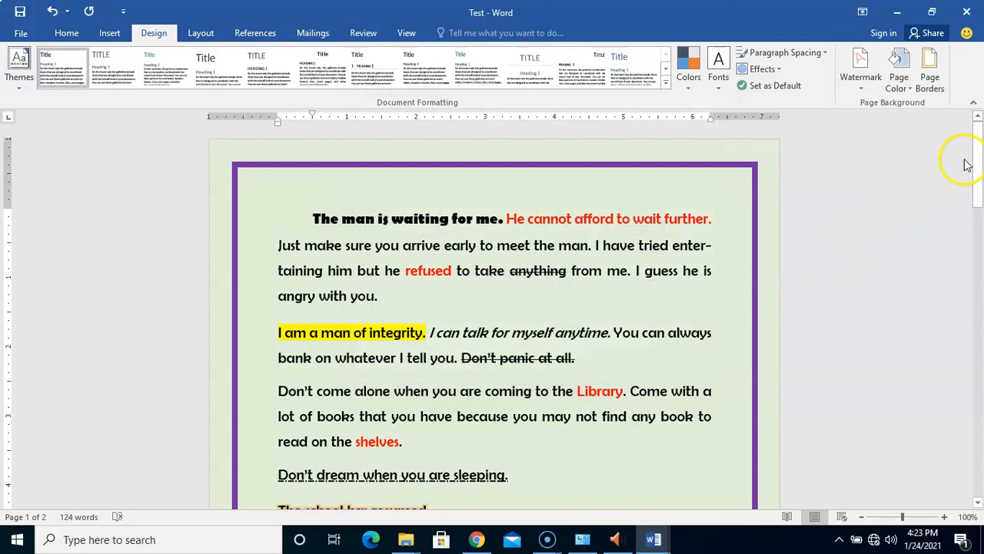
Check the purple page border in the print preview and return to the document
mouse_move(978, 161)
left_mouse_down()
mouse_move(979, 314)
mouse_move(980, 150)
left_mouse_up()
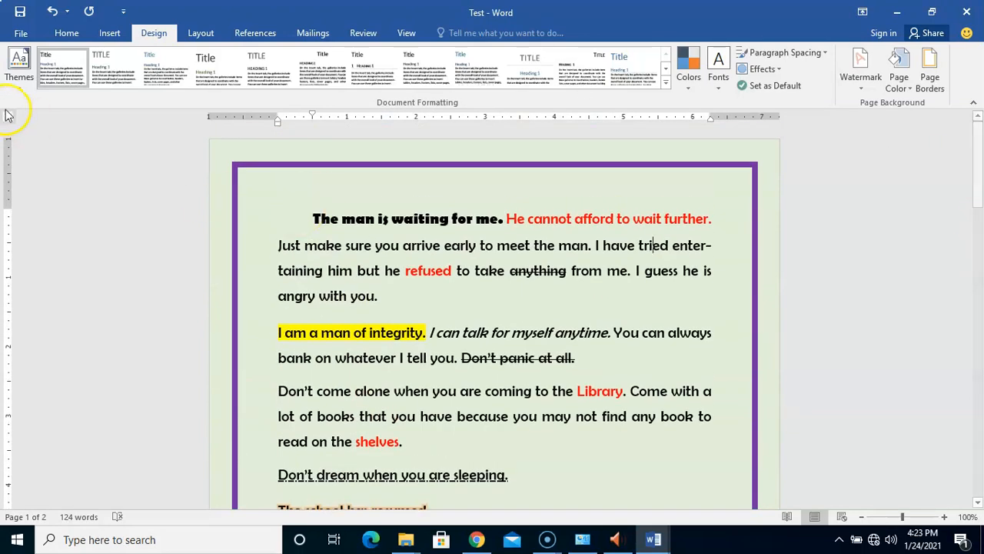
left_click(24, 33)
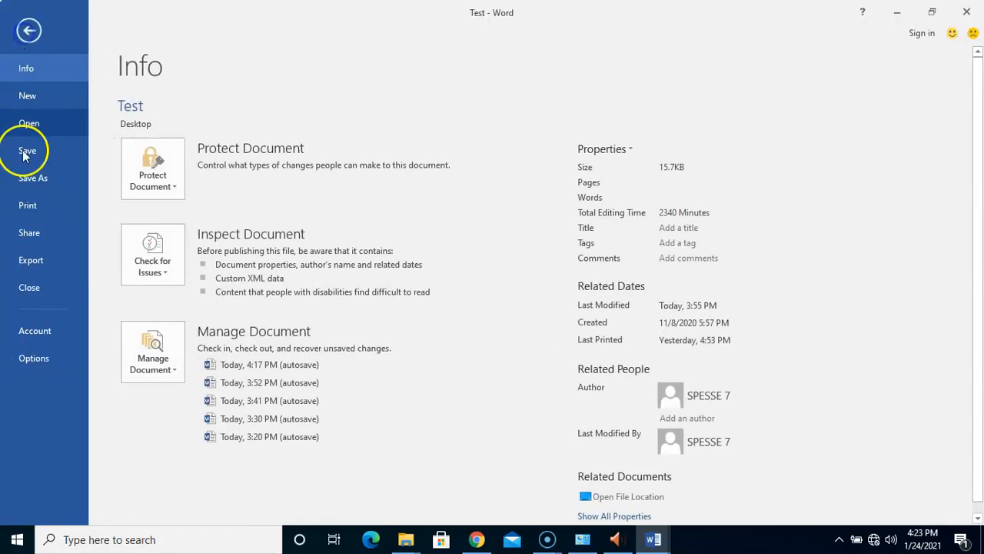
left_click(27, 206)
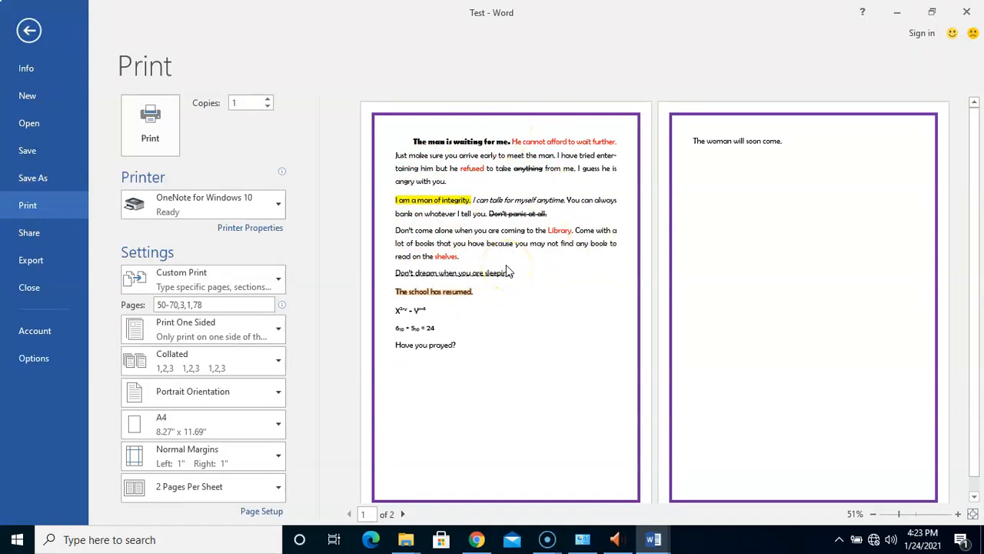
left_click(28, 32)
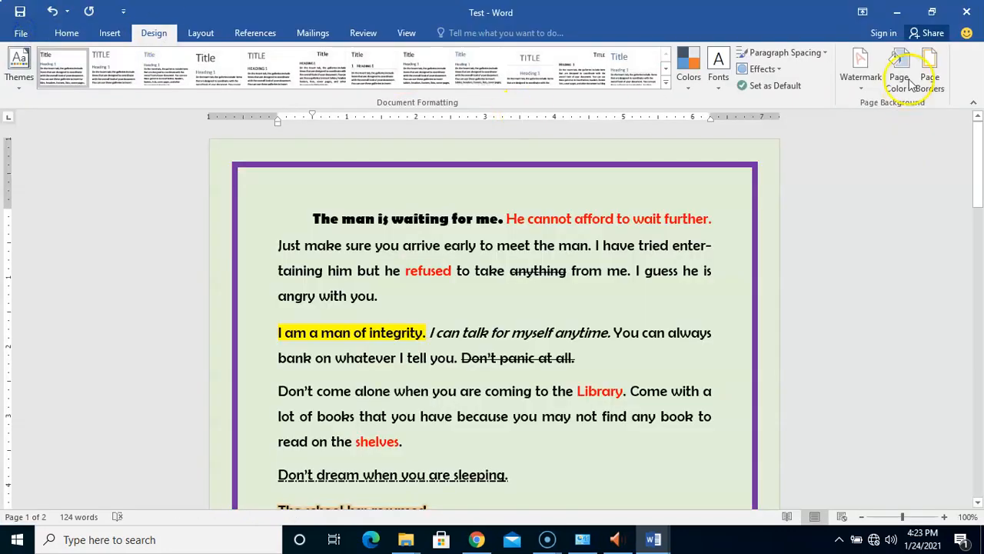
Select the black double-line, hand-drawn frame from near the end of the art list as the page border art
left_click(929, 77)
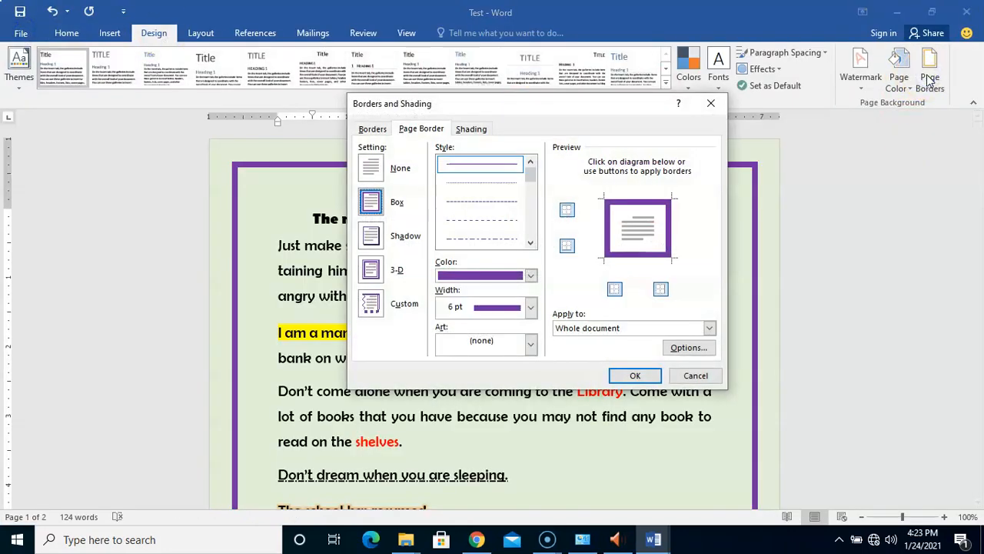
left_click(531, 344)
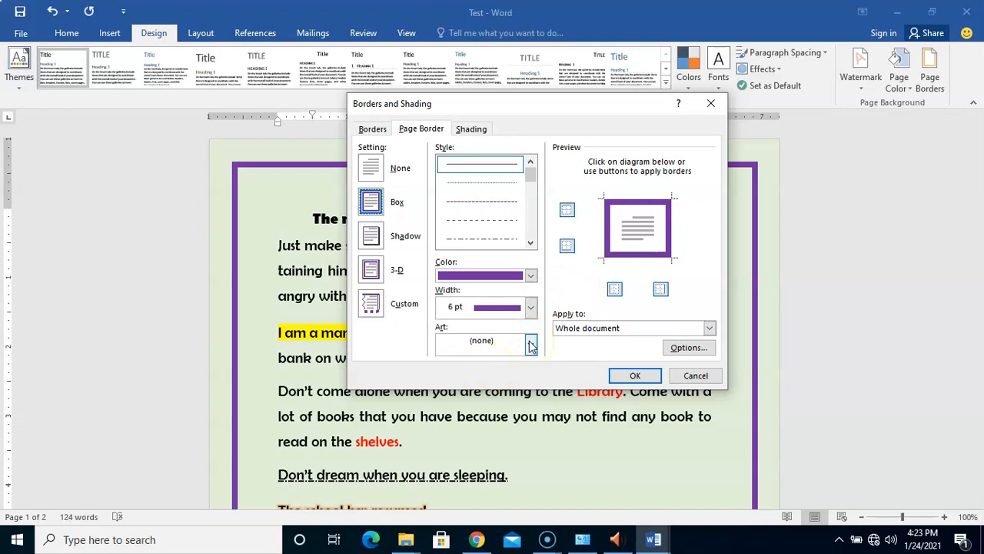
left_click(530, 344)
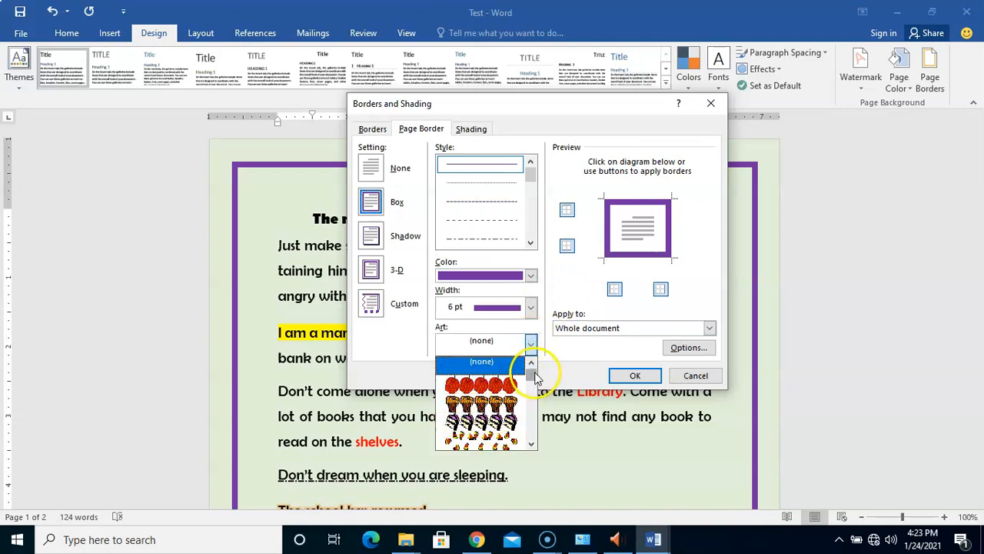
left_click_drag(534, 373, 533, 437)
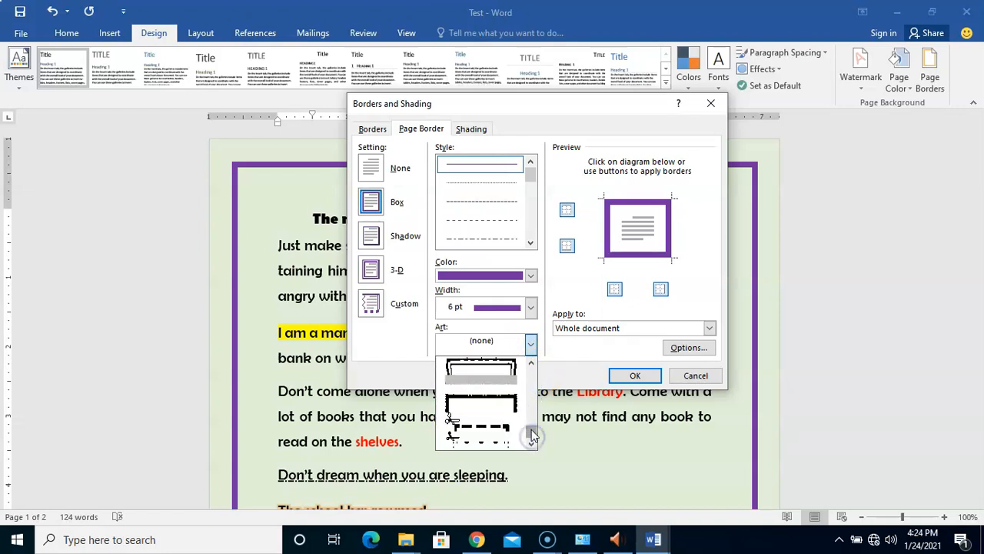
left_click(532, 437)
left_click(532, 437)
left_click(532, 437)
left_click(532, 437)
left_click(532, 438)
left_click_drag(532, 432, 531, 432)
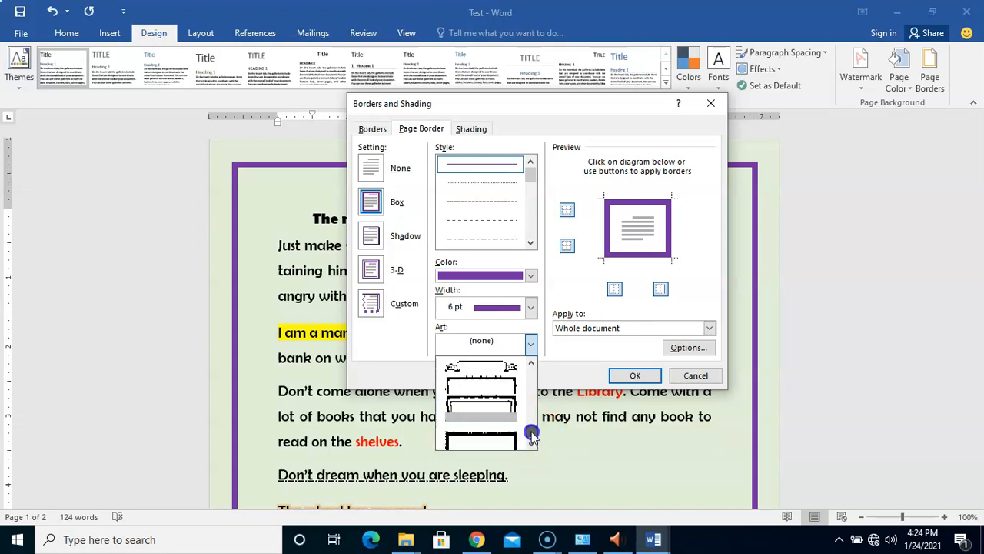
left_click(483, 405)
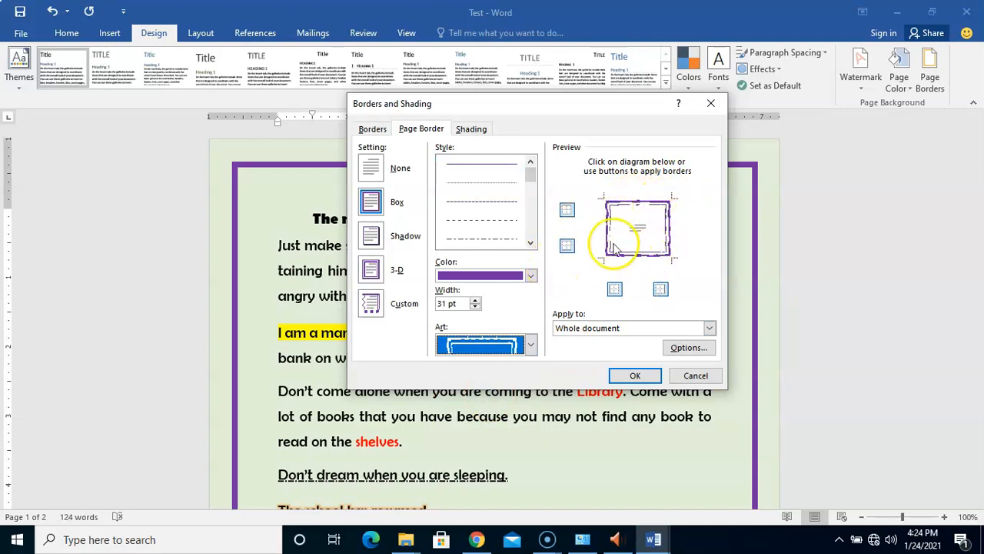
Remove the art border from the lower and upper page edges and apply the change to the whole document
left_click(566, 247)
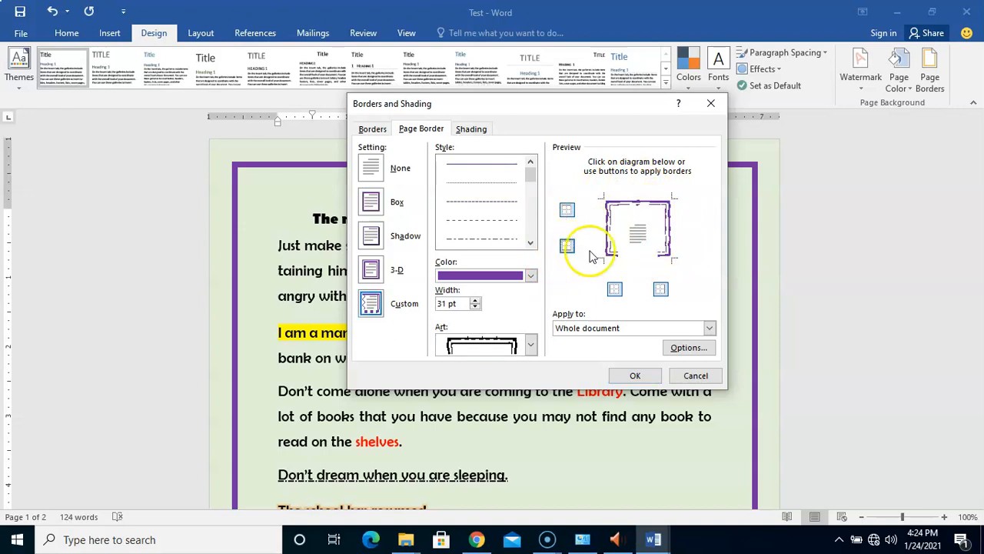
left_click(567, 212)
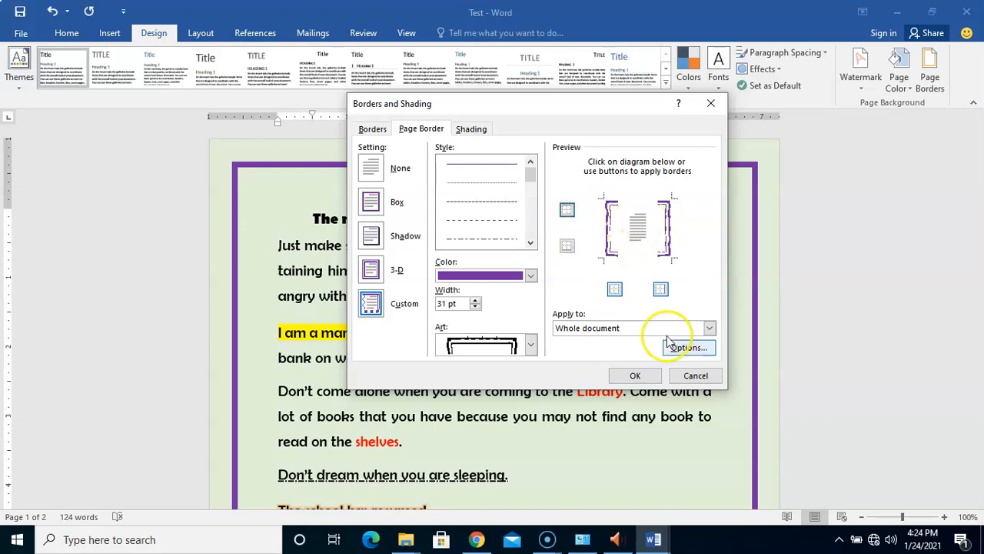
left_click(634, 376)
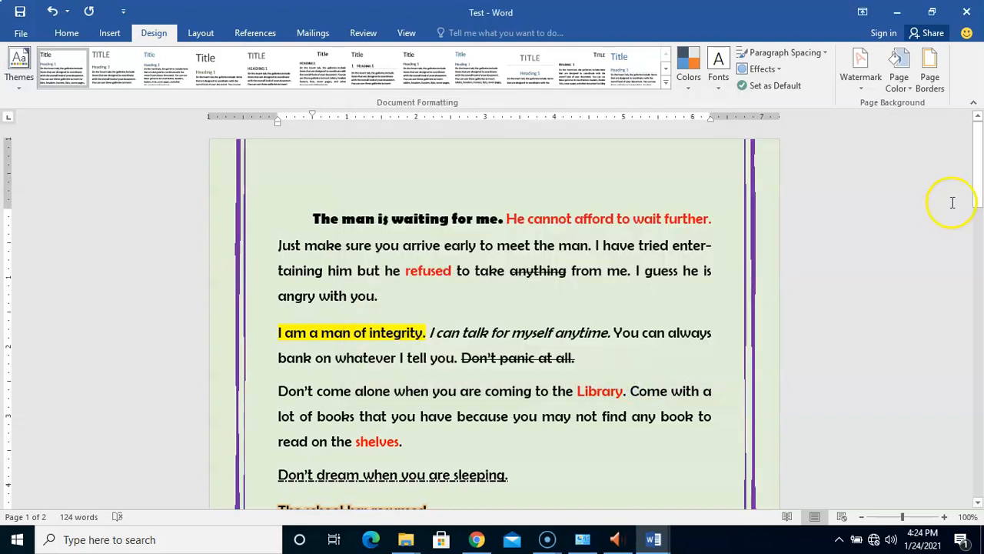
left_click_drag(978, 165, 979, 184)
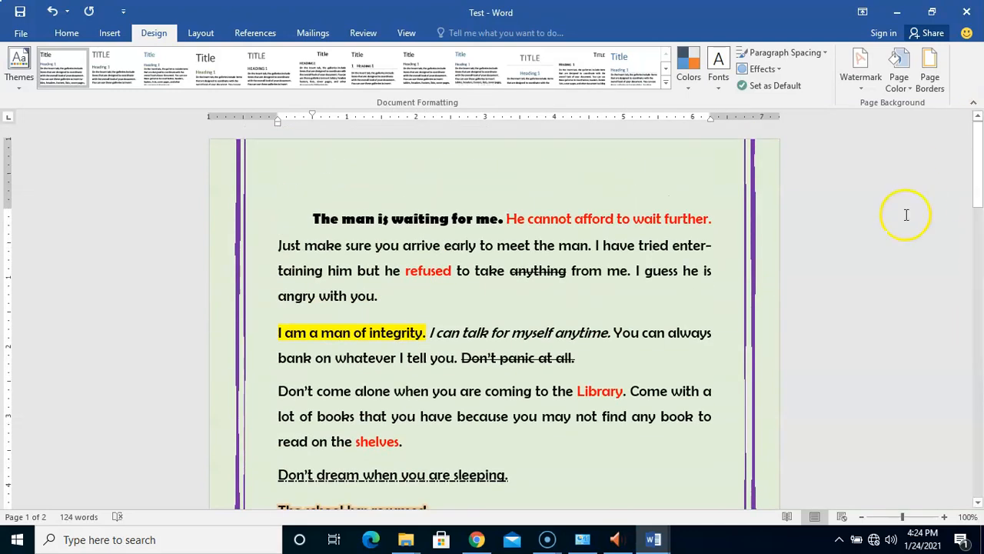
Restore the purple art border on the upper and lower page edges and apply it to the whole document
left_click(929, 66)
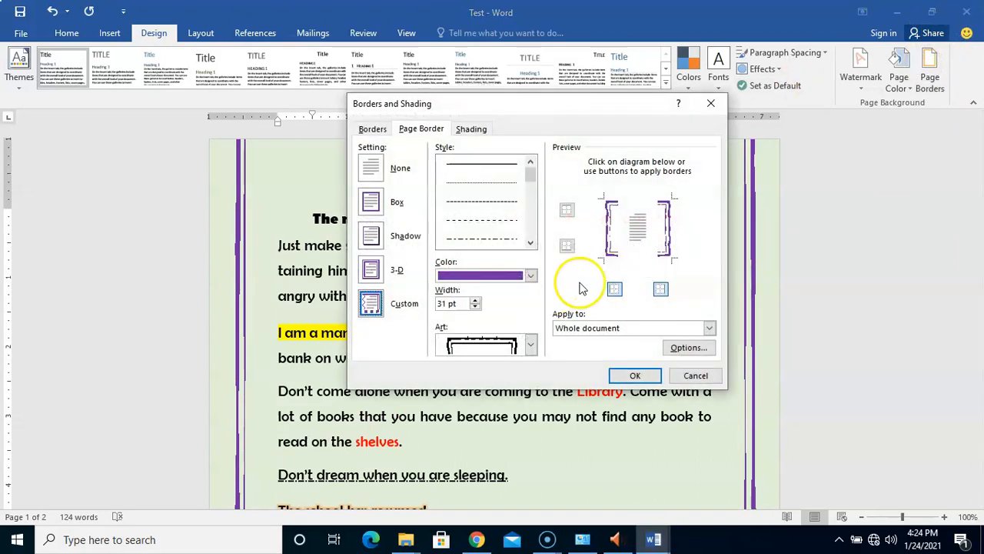
left_click(567, 209)
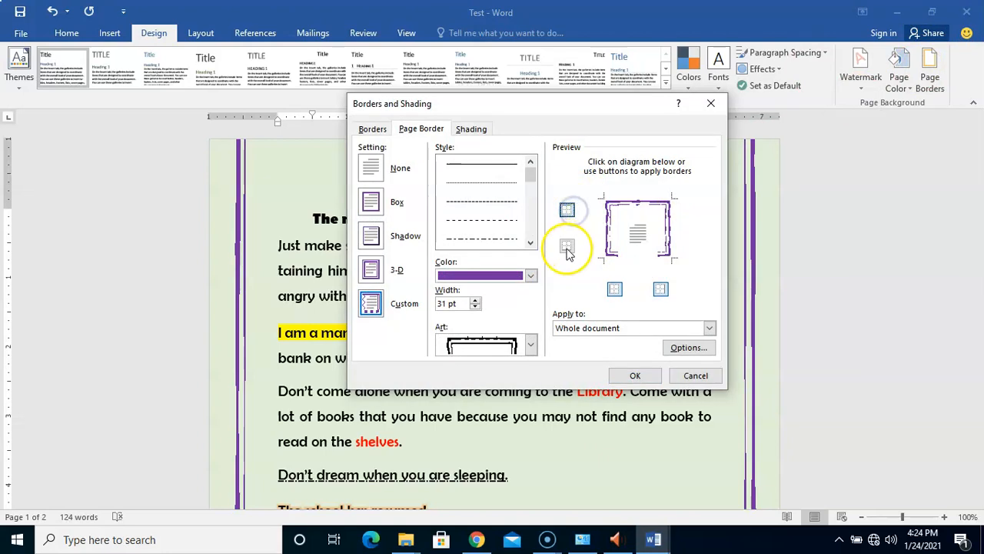
left_click(567, 247)
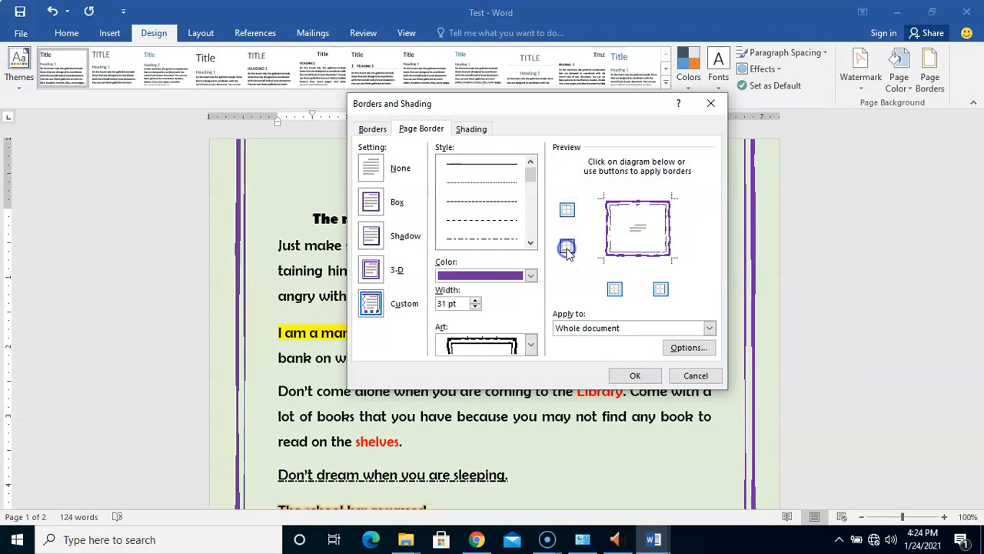
left_click(635, 376)
left_click_drag(979, 208, 980, 179)
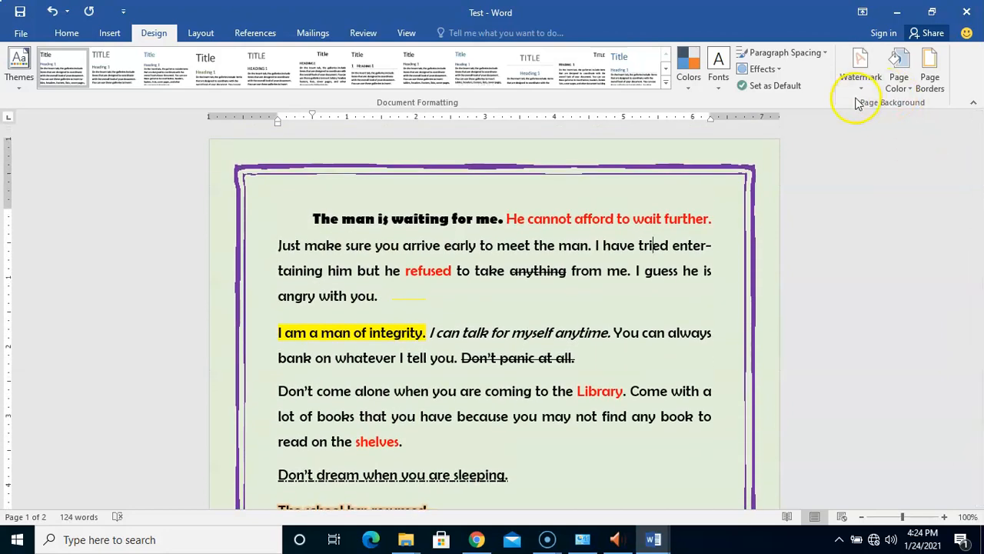
Change the page border art to the red apples and try to choose a border color
left_click(930, 77)
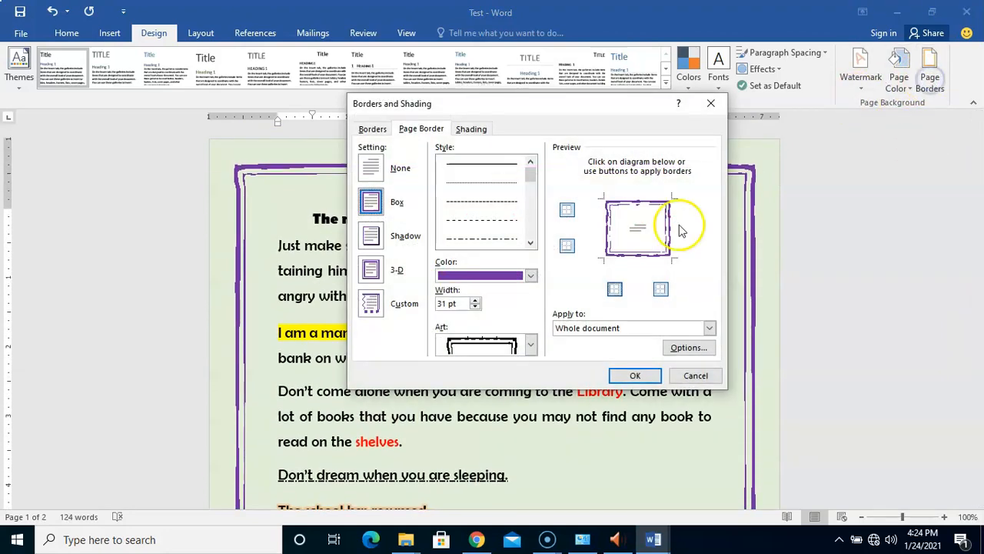
left_click(532, 344)
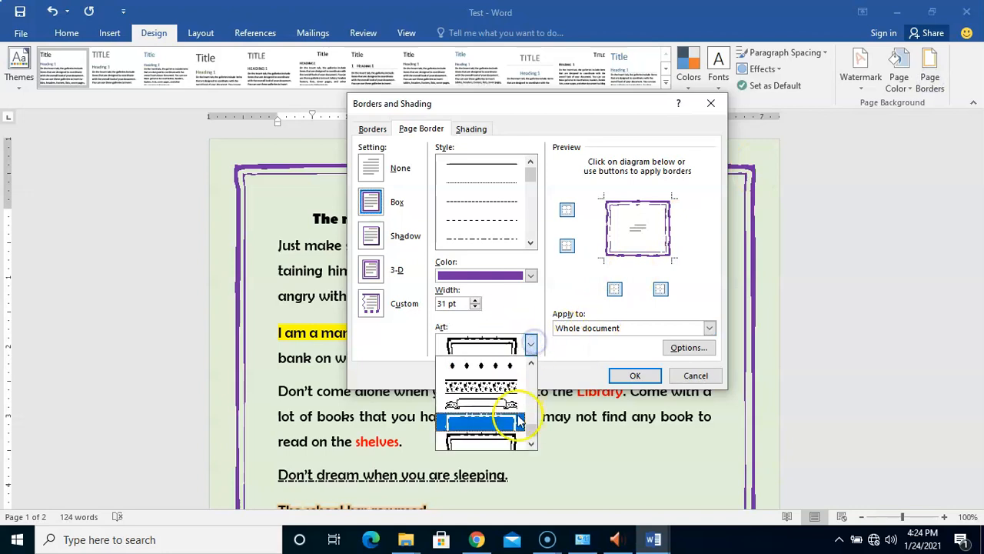
left_click_drag(532, 428, 533, 370)
left_click(492, 384)
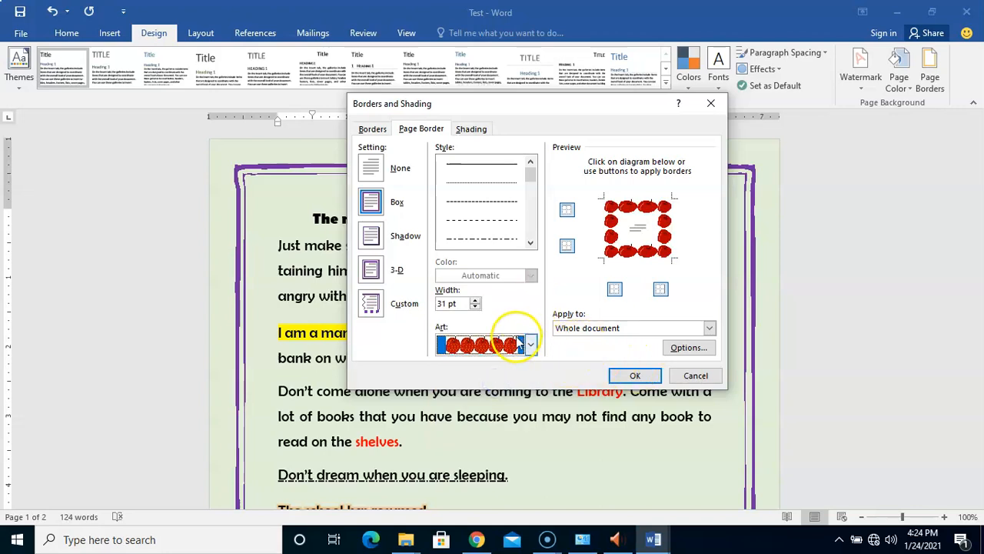
left_click(531, 274)
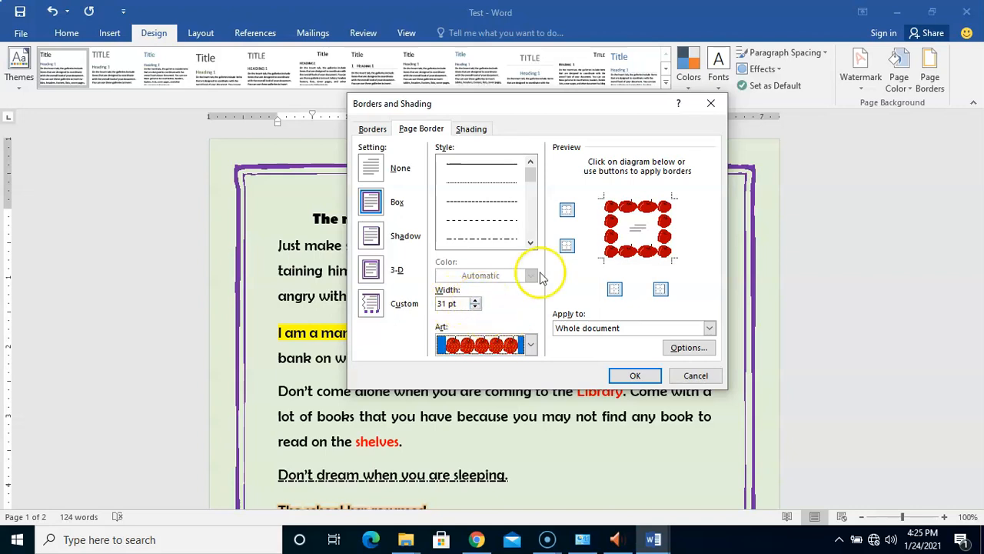
Set the apple border's width to 25 pt and apply it to the whole document
left_click(476, 307)
left_click(475, 307)
left_click(475, 307)
left_click(476, 306)
left_click(475, 307)
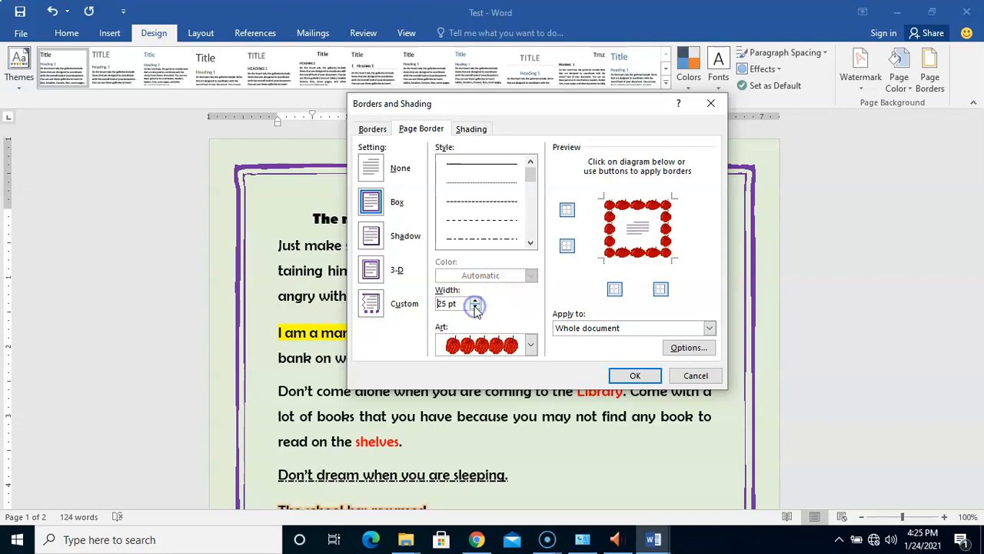
left_click(448, 304)
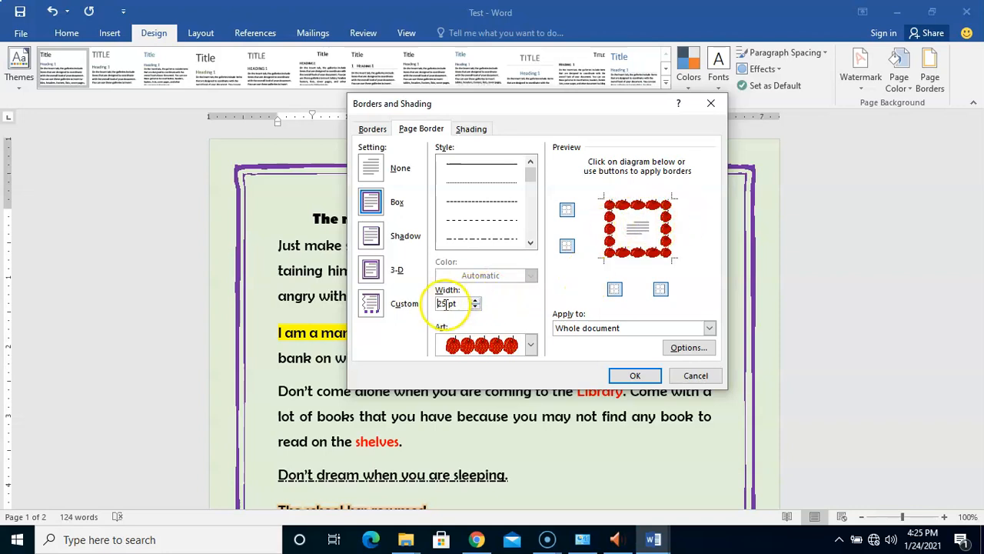
left_click(635, 376)
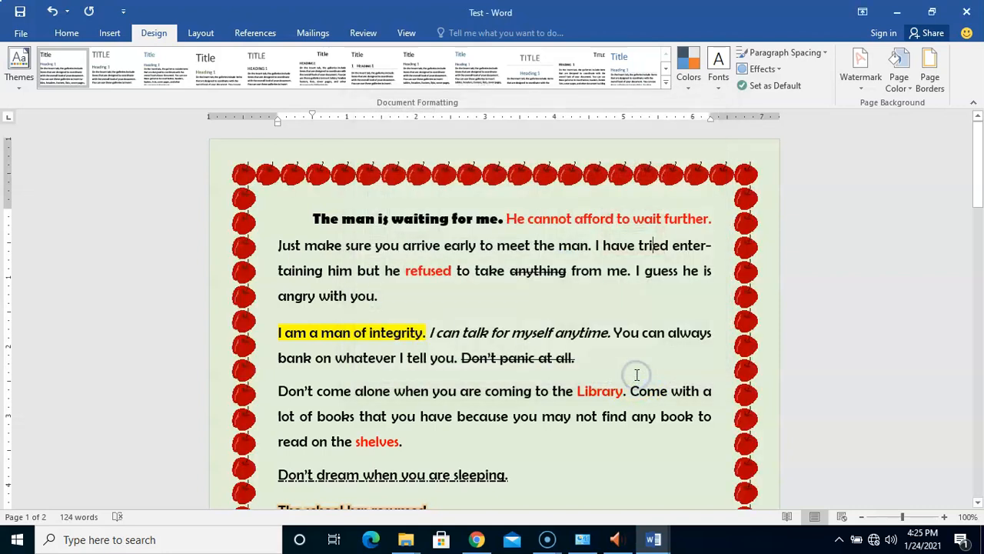
Check the apple page border in the print preview and return to the document
mouse_move(977, 159)
left_mouse_down()
mouse_move(978, 284)
mouse_move(980, 150)
left_mouse_up()
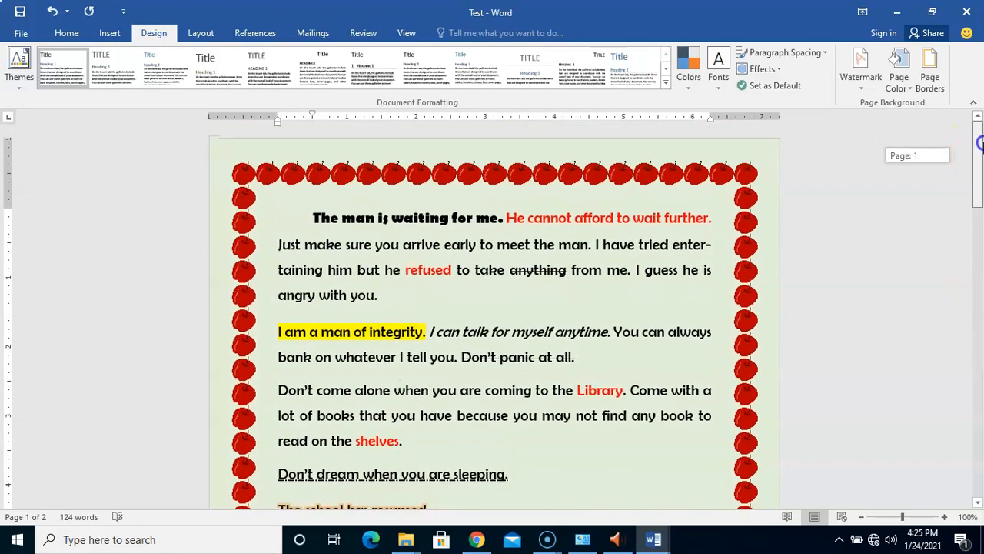
left_click(30, 34)
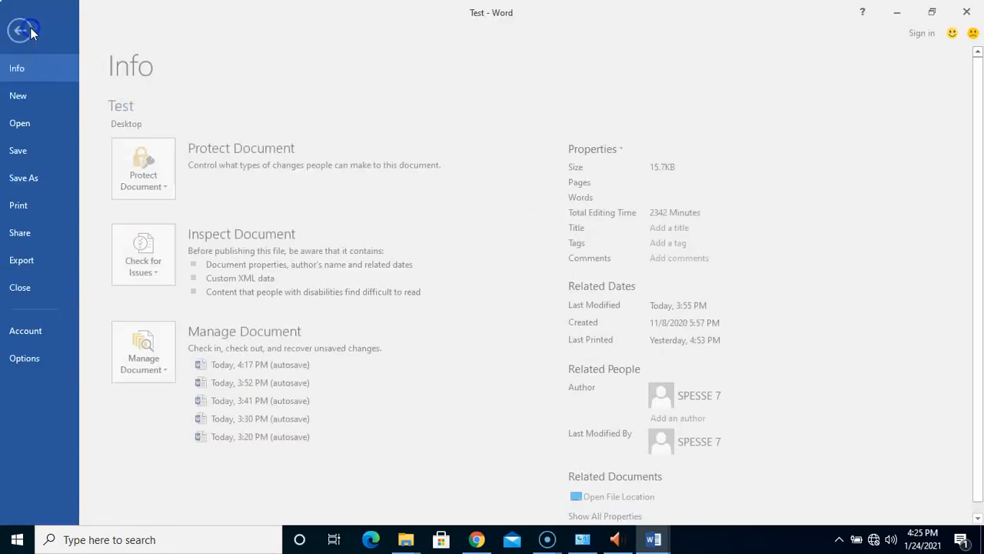
left_click(28, 206)
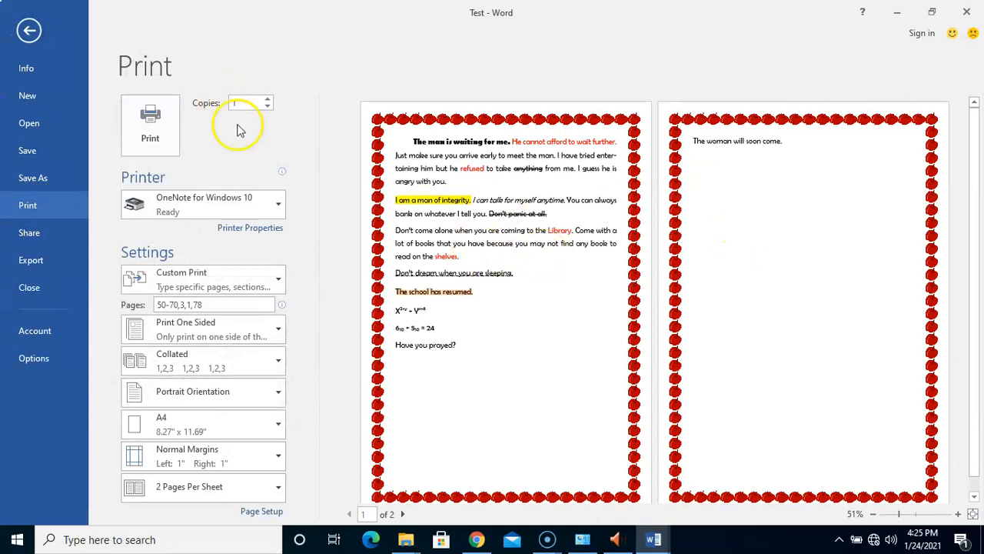
left_click(31, 32)
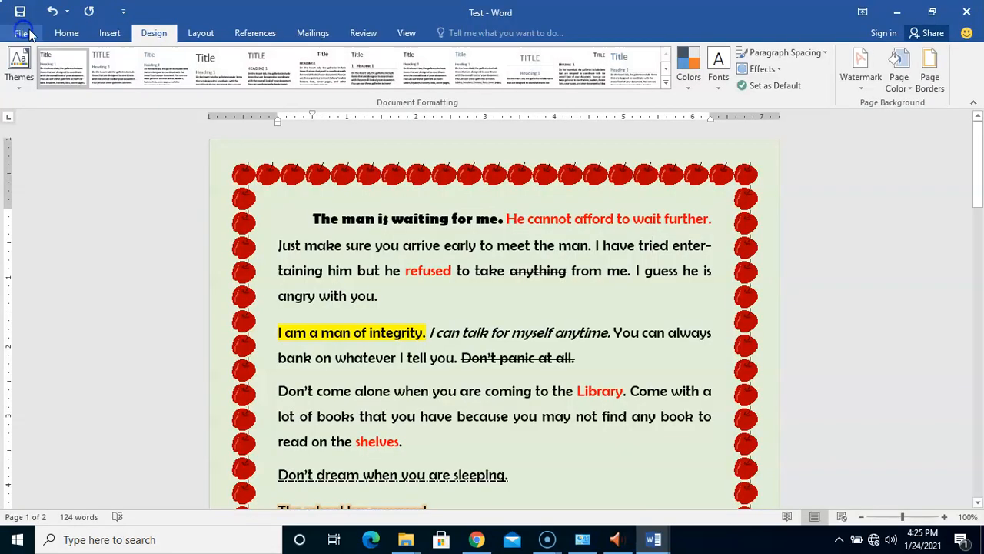
Reduce the apple page border's width to 20 pt and apply it to the whole document
left_click(929, 83)
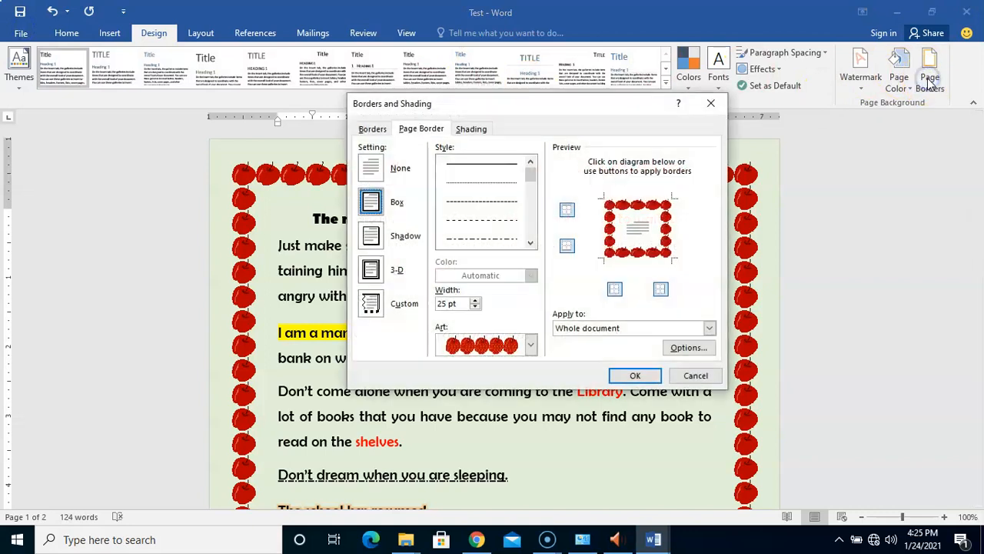
left_click(530, 346)
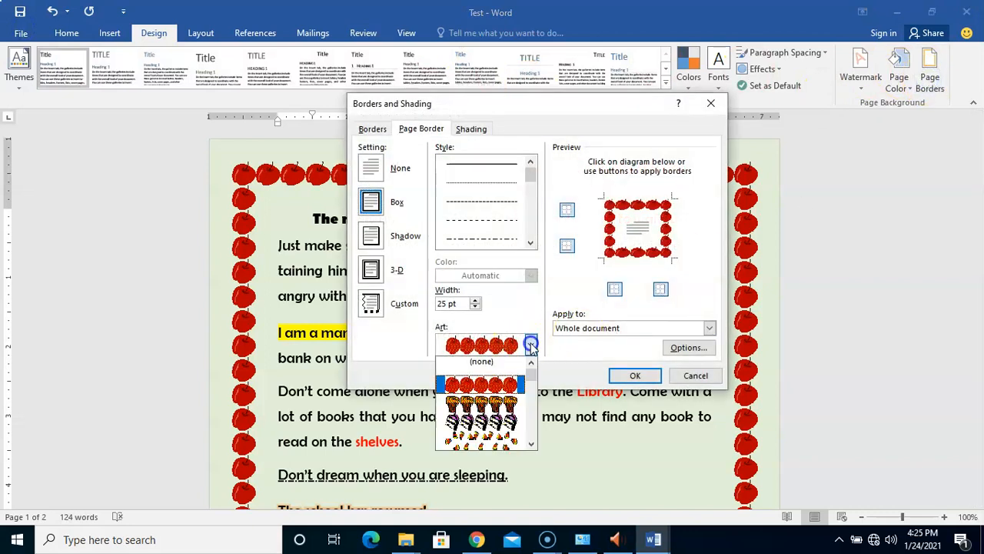
left_click(475, 307)
left_click(474, 306)
left_click(475, 307)
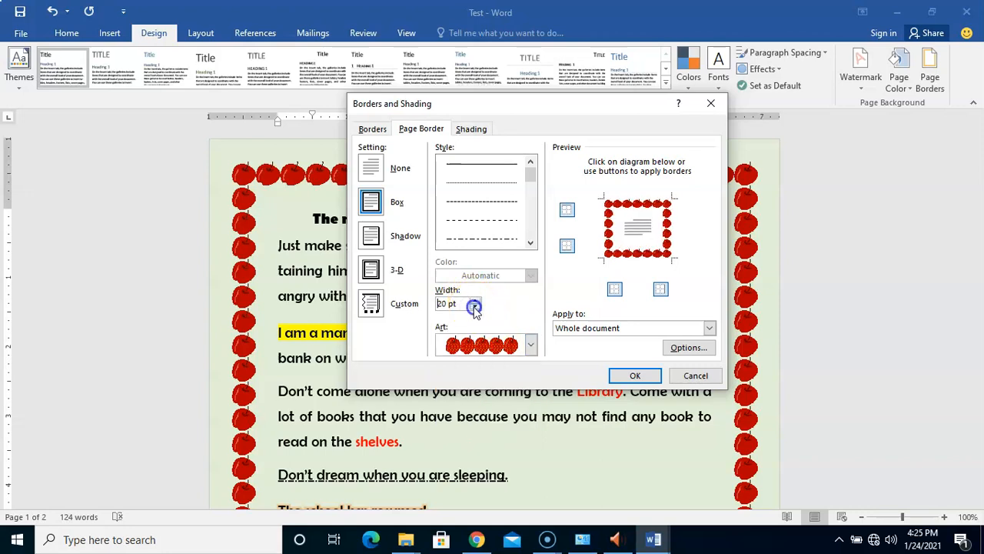
left_click(634, 374)
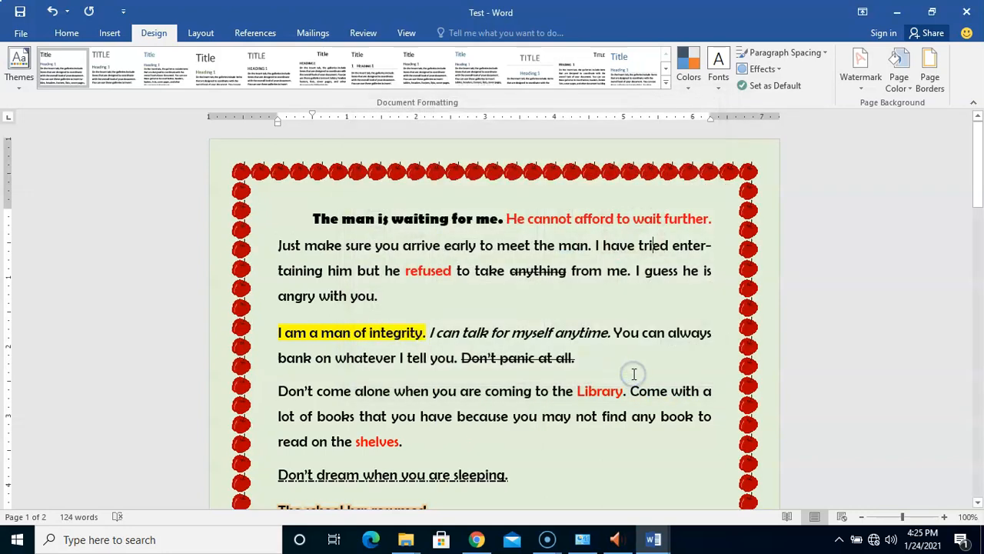
Apply the cupcake art as the page border of the whole document and check it in the print preview
left_click(932, 76)
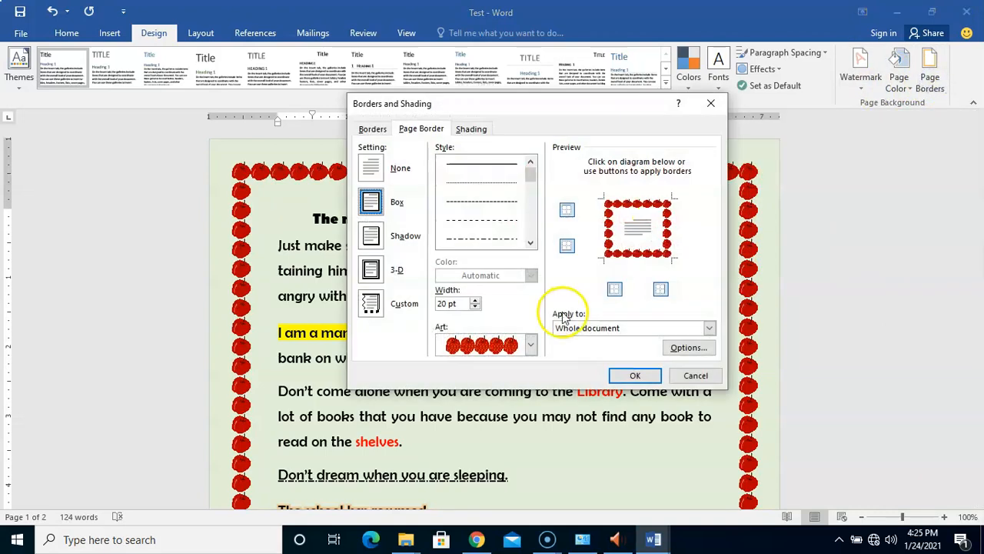
left_click(528, 344)
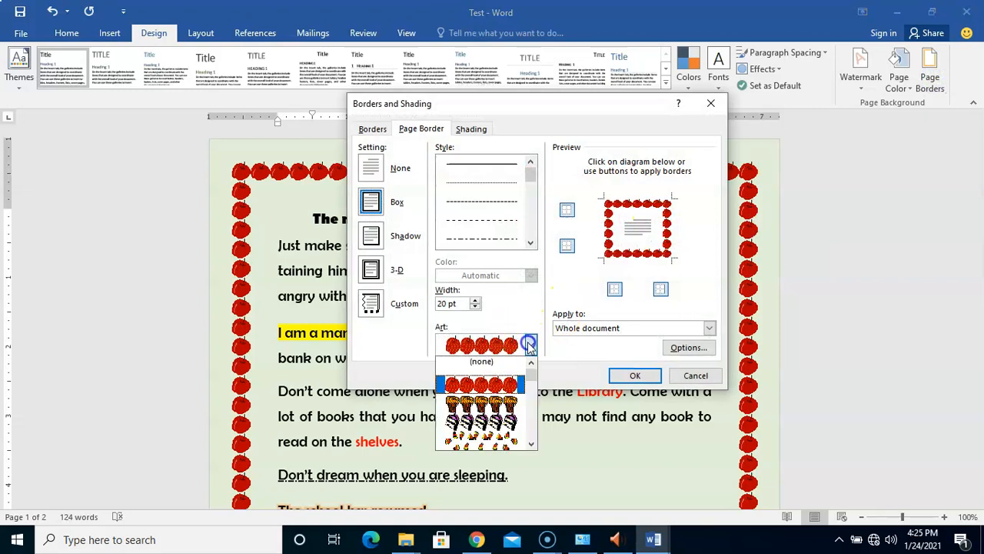
left_click(483, 399)
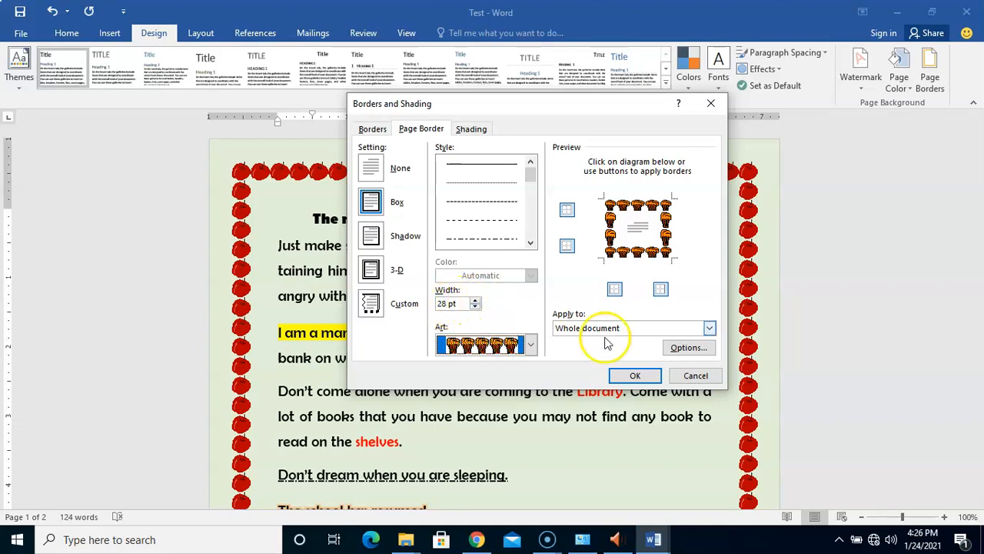
left_click(629, 375)
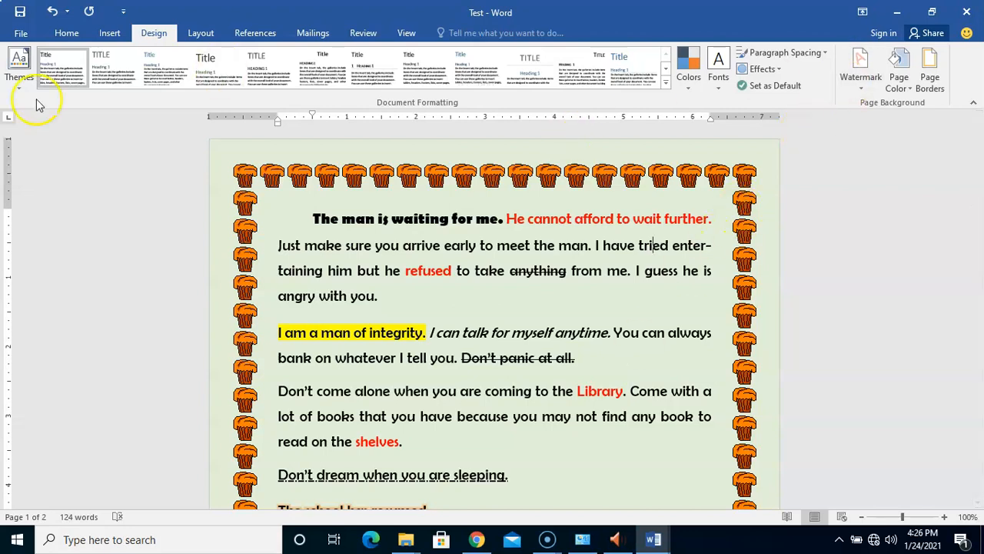
left_click(21, 36)
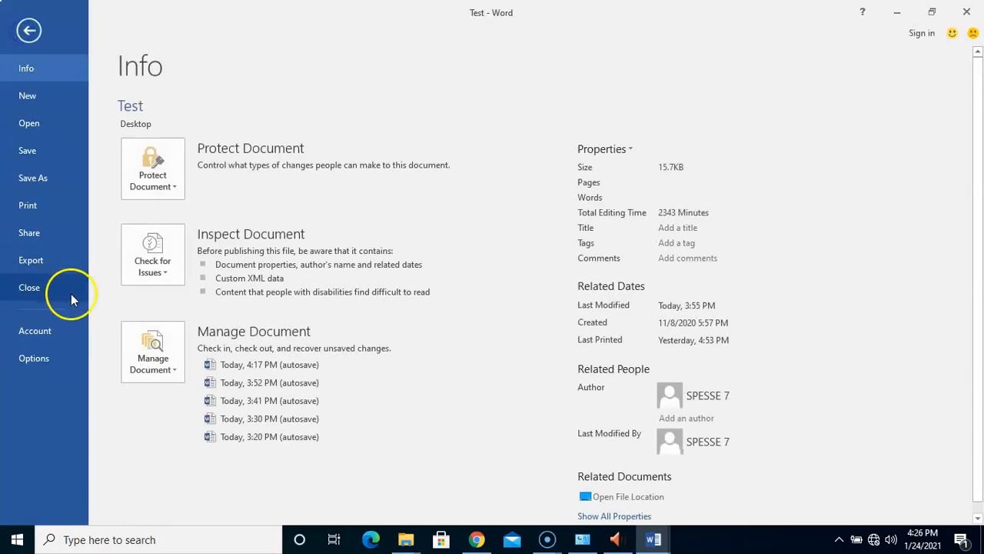
left_click(63, 213)
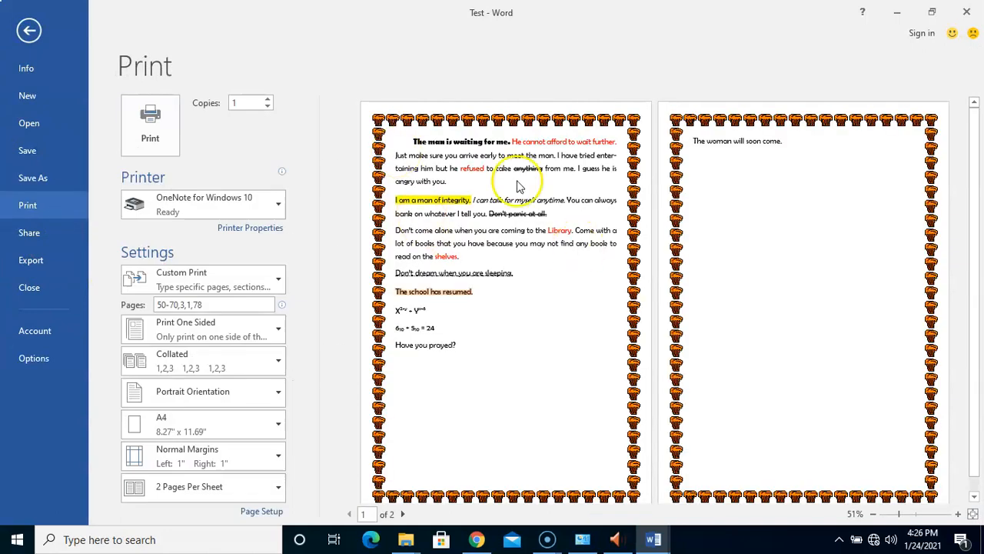
Return to the document and apply the outlined-people art in a darker blue as the whole document's page border
left_click(23, 34)
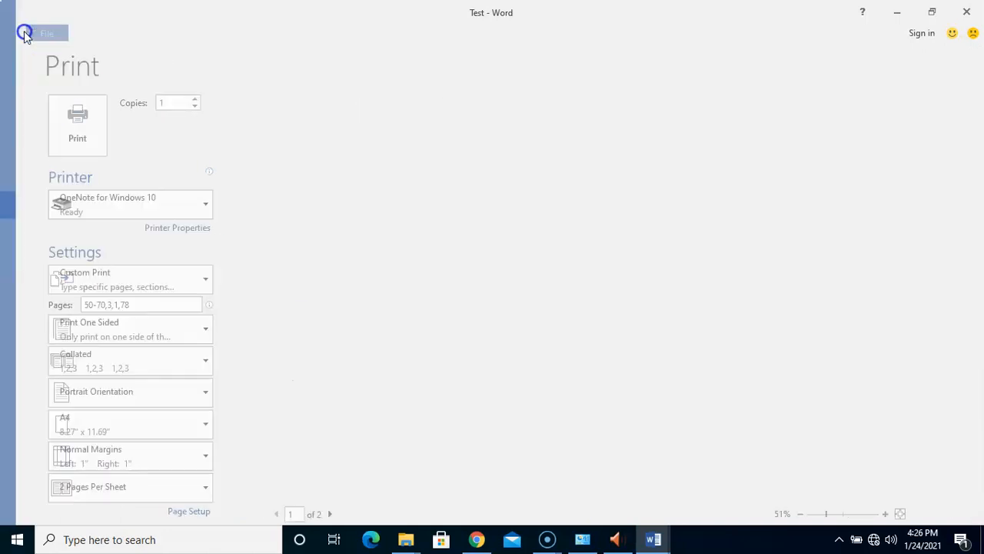
mouse_move(979, 154)
left_mouse_down()
mouse_move(979, 175)
mouse_move(976, 151)
left_mouse_up()
left_click(930, 80)
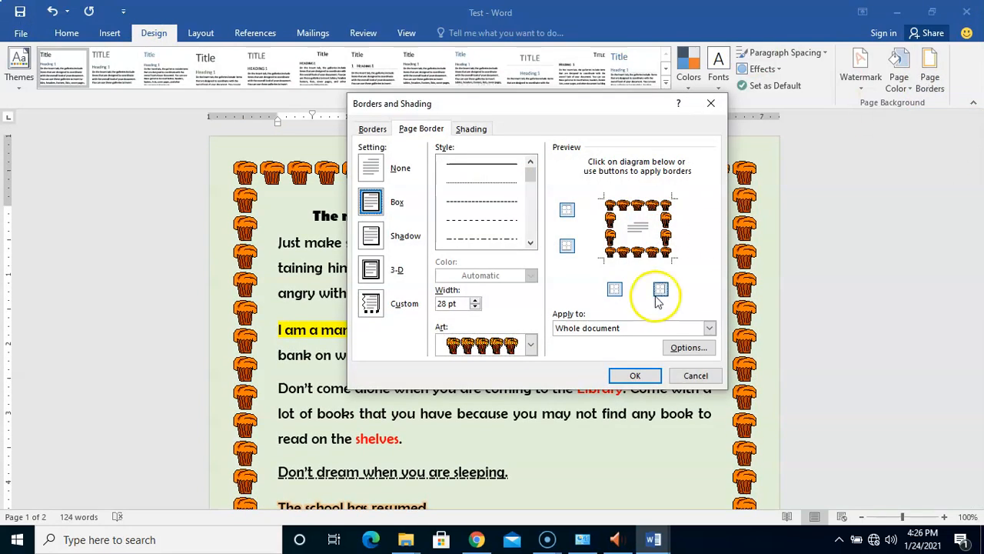
left_click(531, 345)
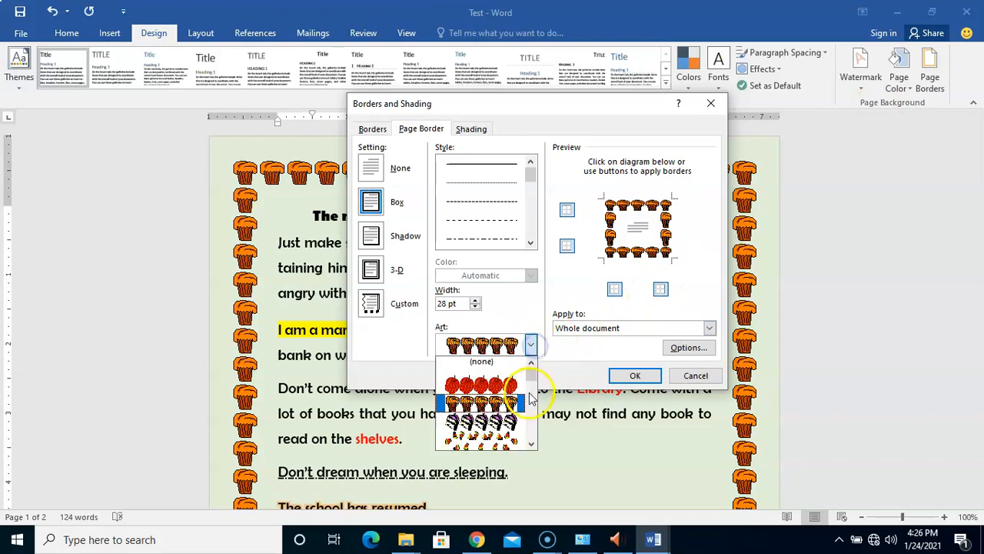
left_click_drag(530, 367, 531, 402)
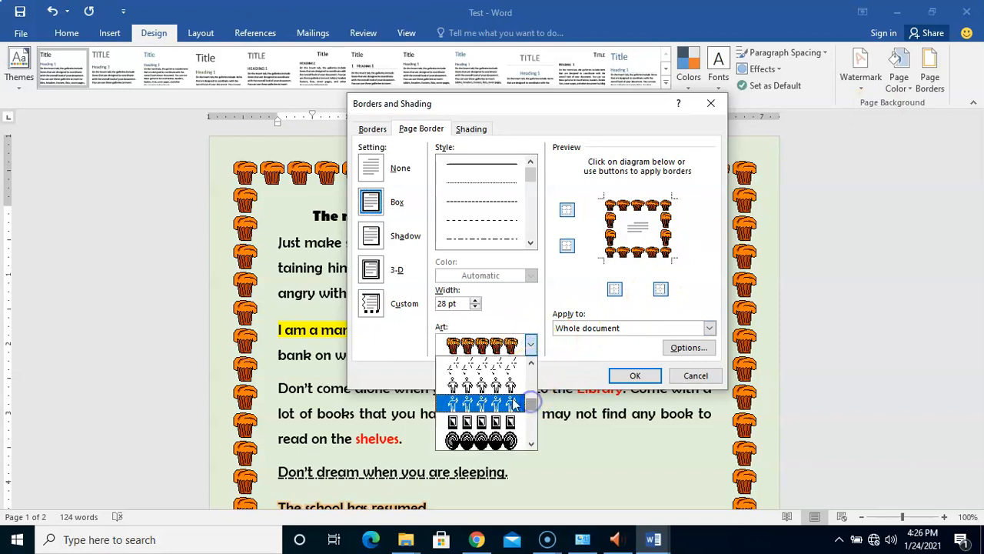
left_click(501, 389)
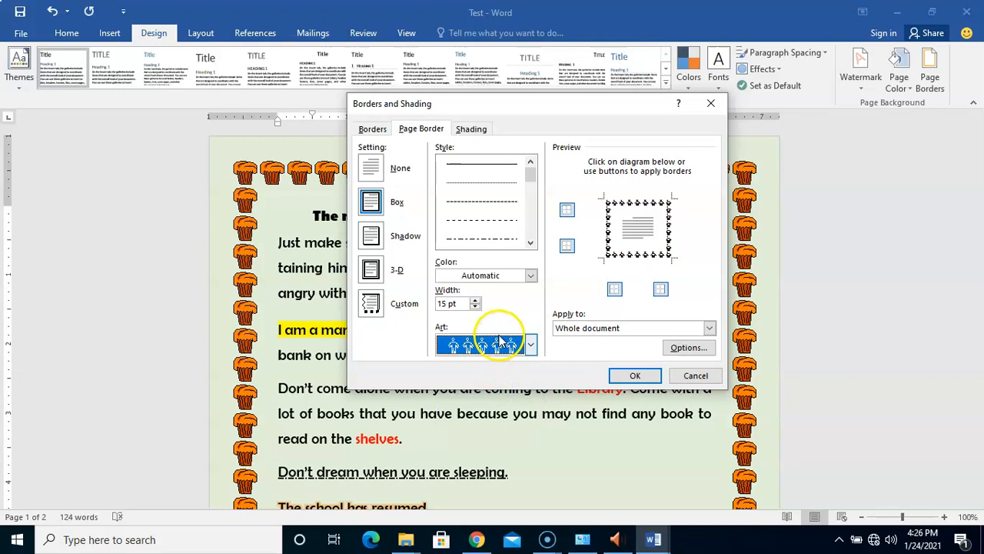
left_click(531, 276)
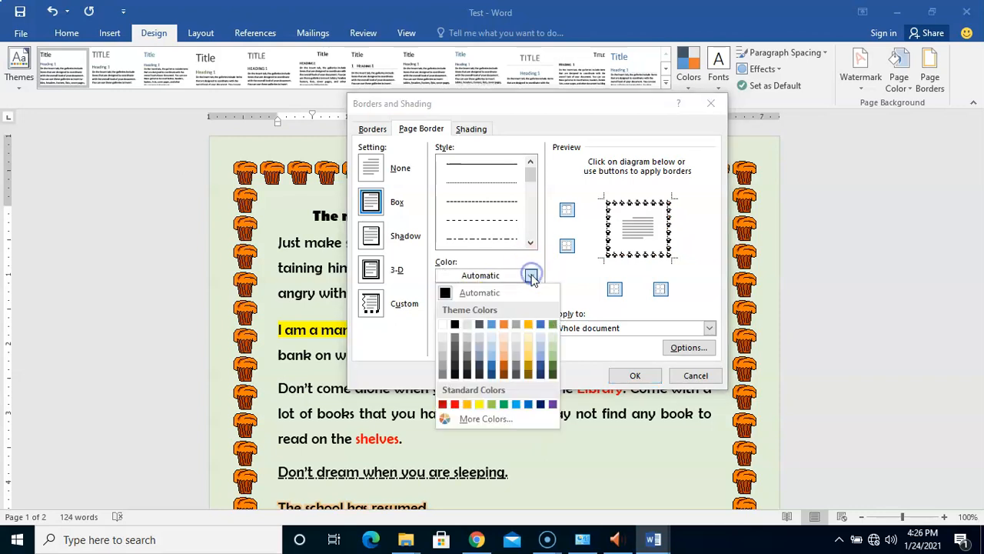
left_click(492, 372)
left_click(635, 375)
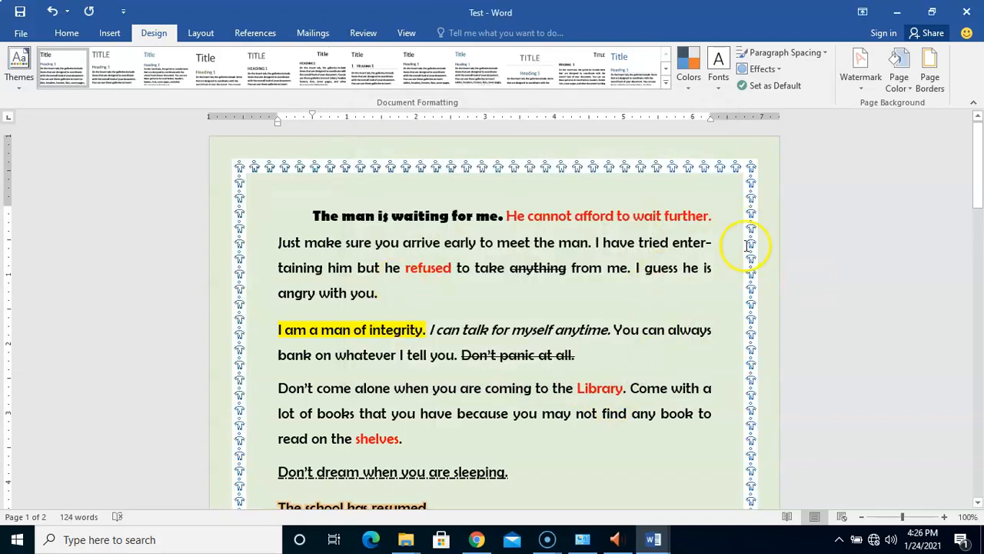
Set the outlined-people page border's width to 23 pt and apply it to the whole document
left_click(928, 77)
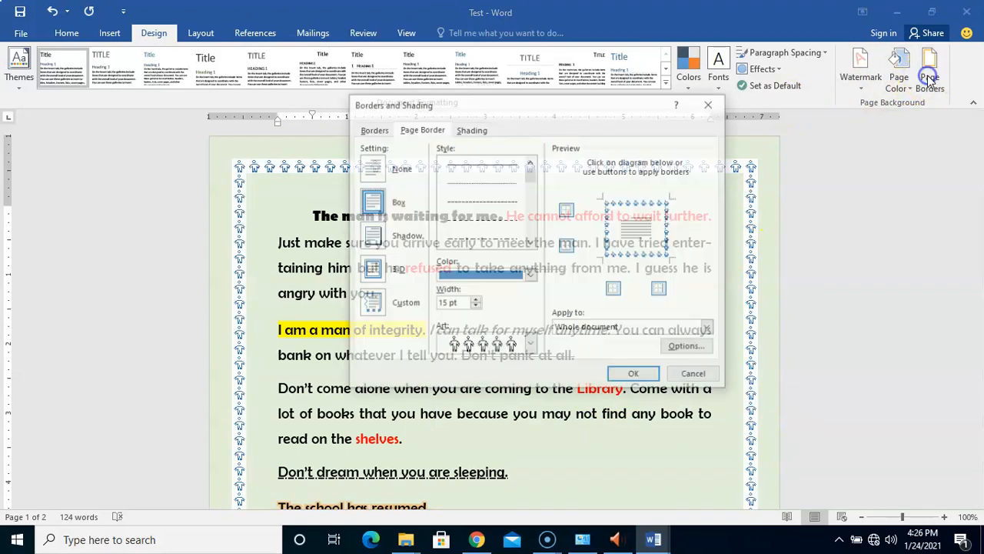
left_click(475, 300)
left_click(475, 300)
left_click(475, 300)
left_click(475, 300)
left_click(475, 299)
left_click(475, 300)
left_click(475, 300)
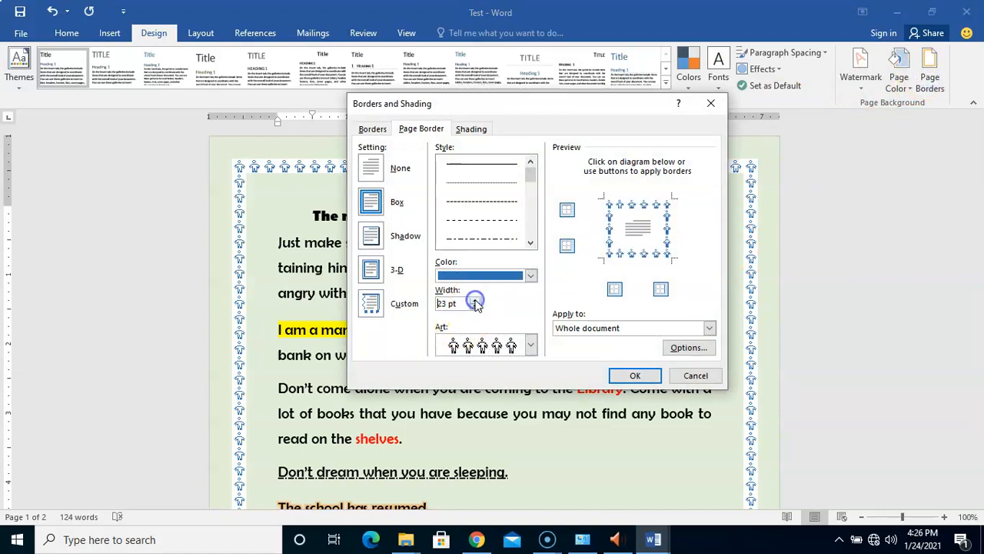
left_click(624, 375)
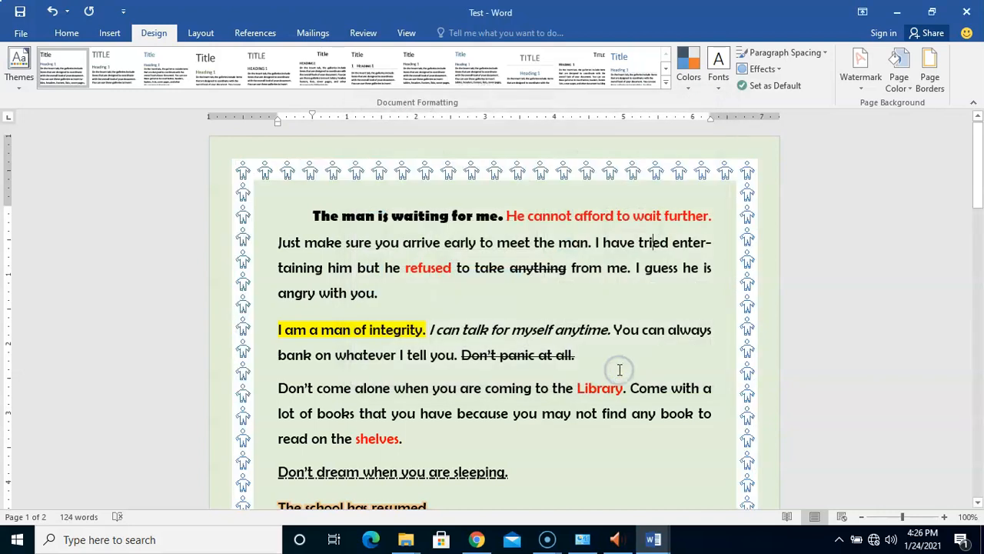
Replace the page border art with the palm trees at 24 pt for the whole document
left_click(930, 80)
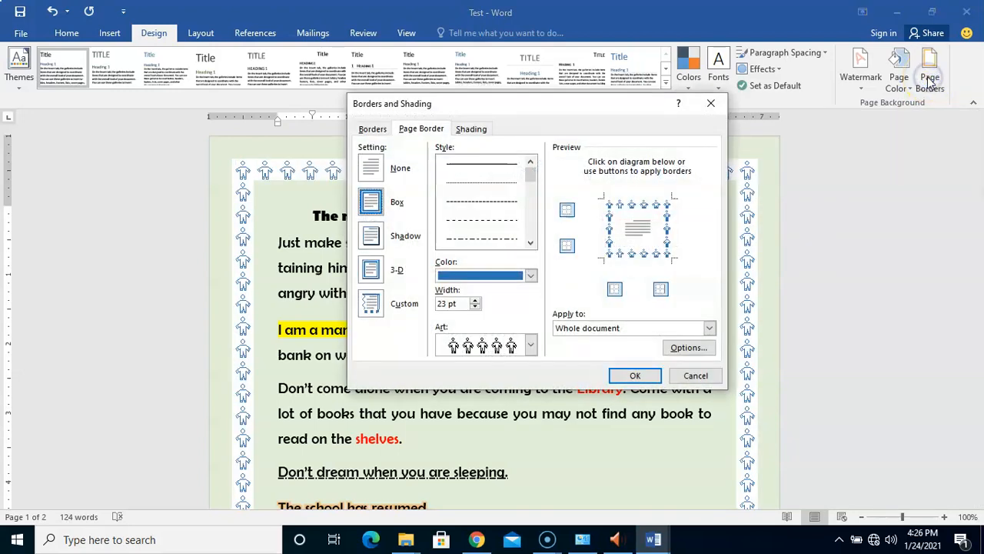
left_click(531, 347)
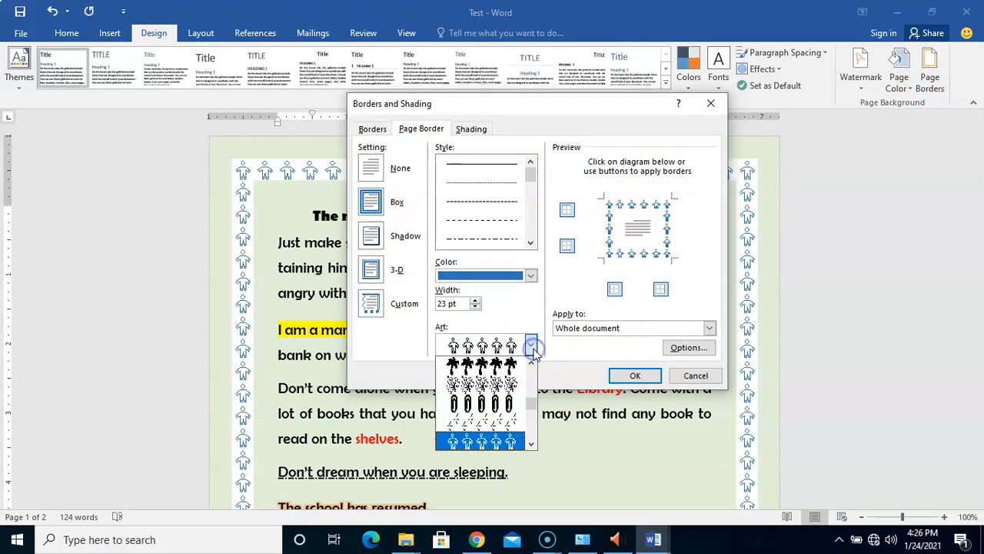
left_click(492, 368)
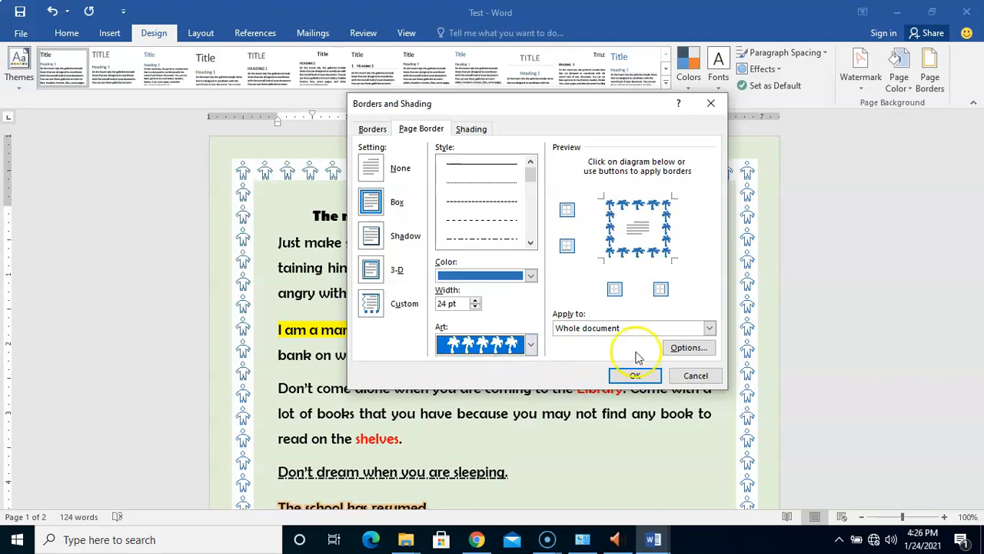
left_click(635, 376)
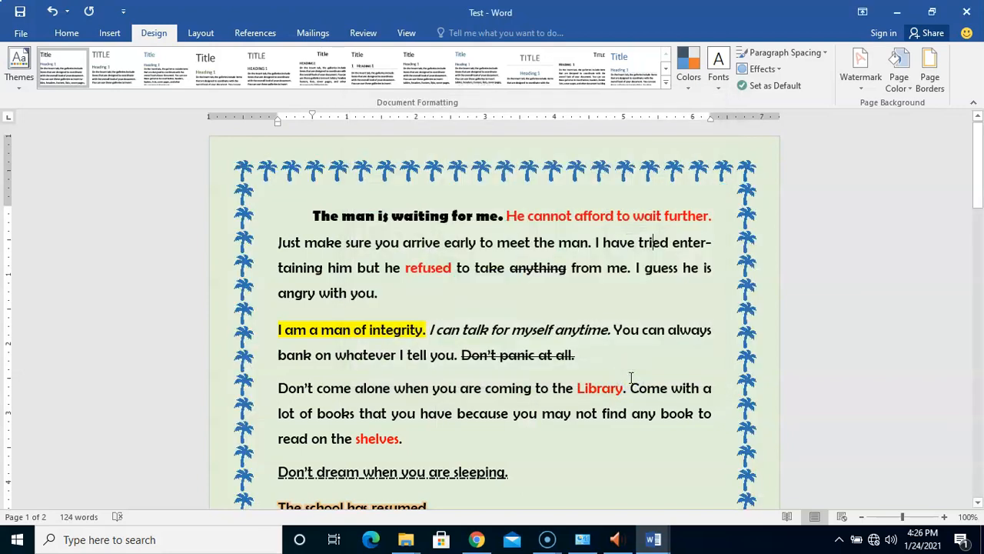
left_click(932, 67)
left_click(683, 374)
left_click_drag(313, 222, 380, 297)
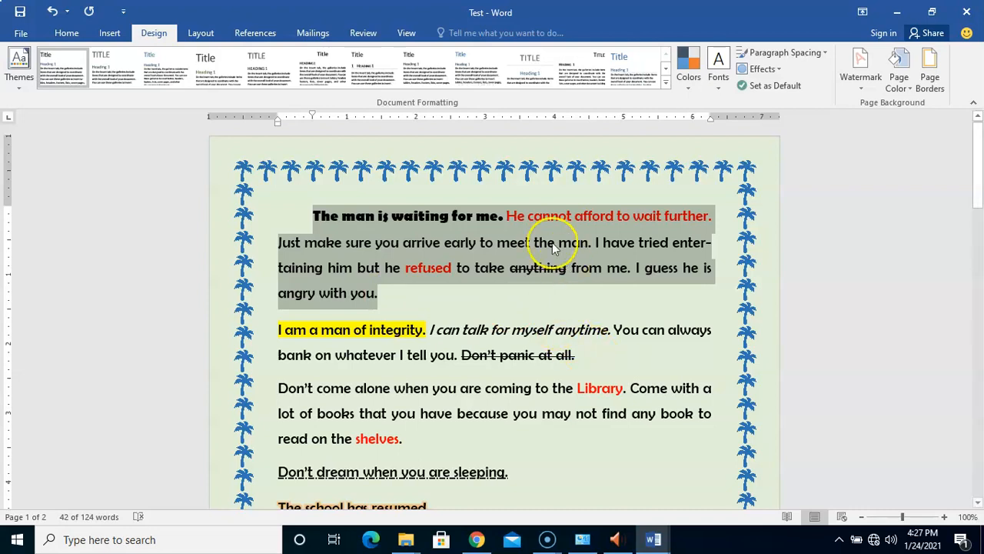
left_click(416, 304)
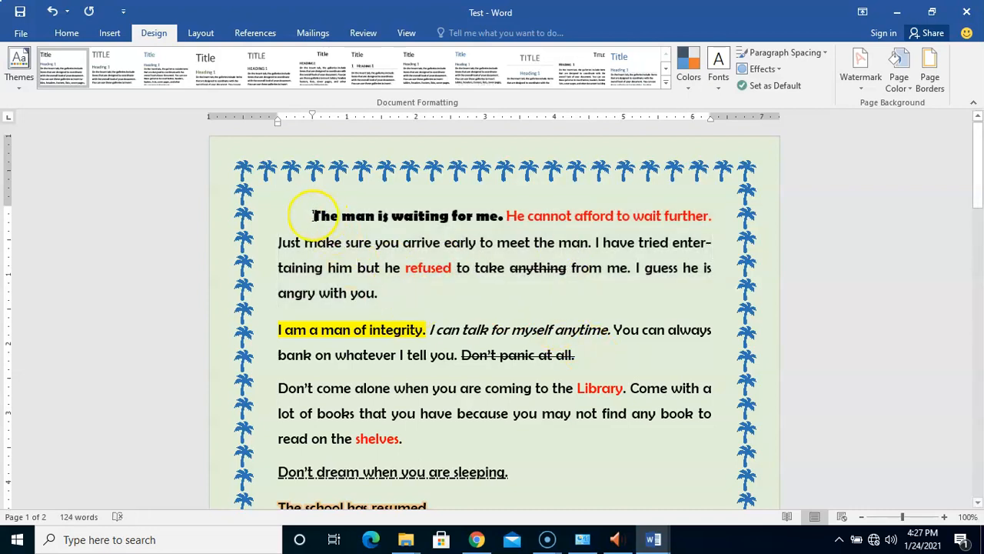
Set up a blue box border for the selected text of the first paragraph, applied to the text
left_click_drag(314, 216, 389, 302)
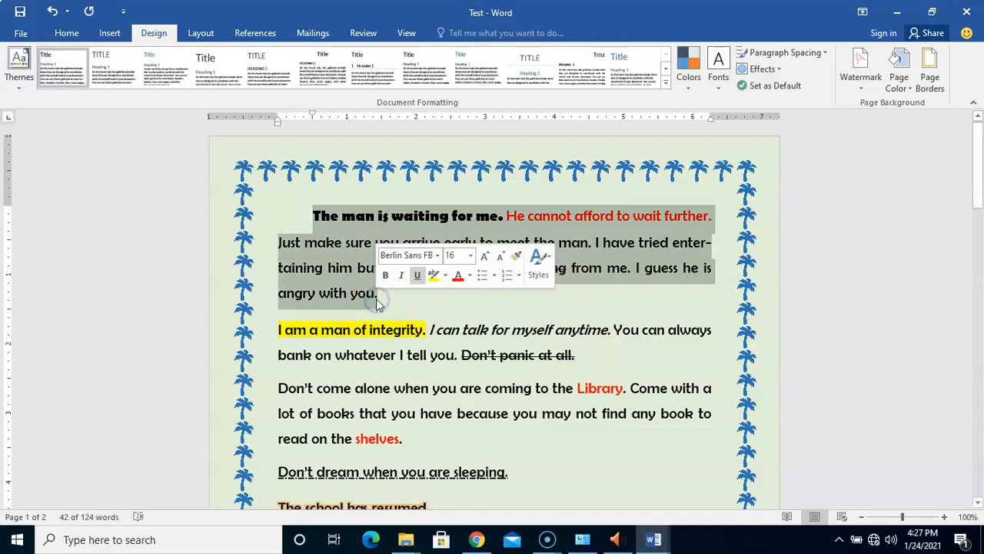
left_click(937, 83)
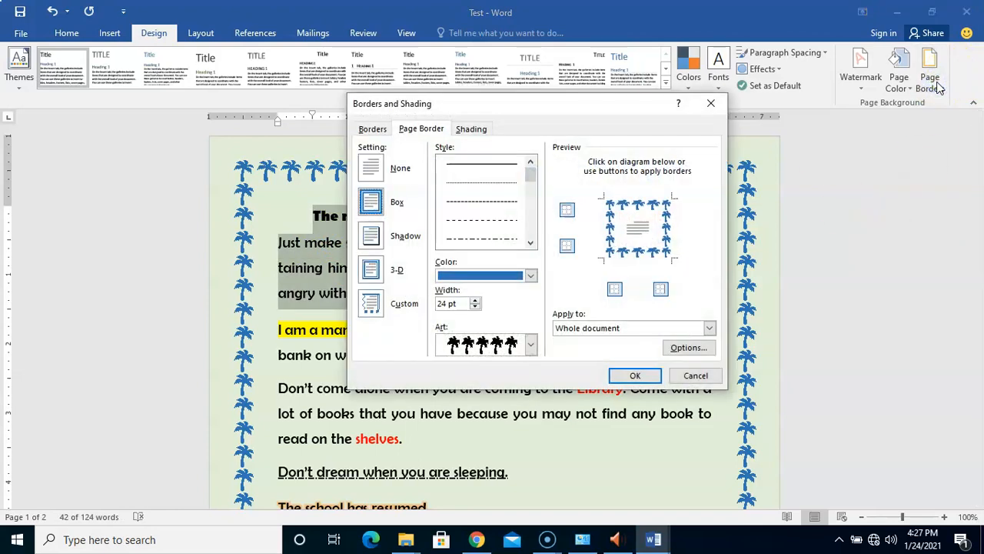
left_click(376, 131)
left_click(420, 132)
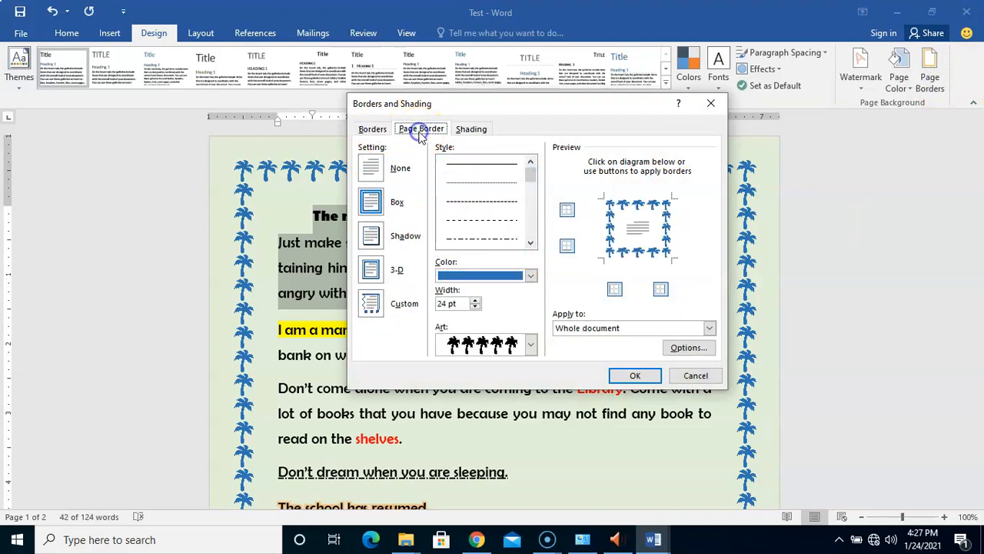
left_click(376, 131)
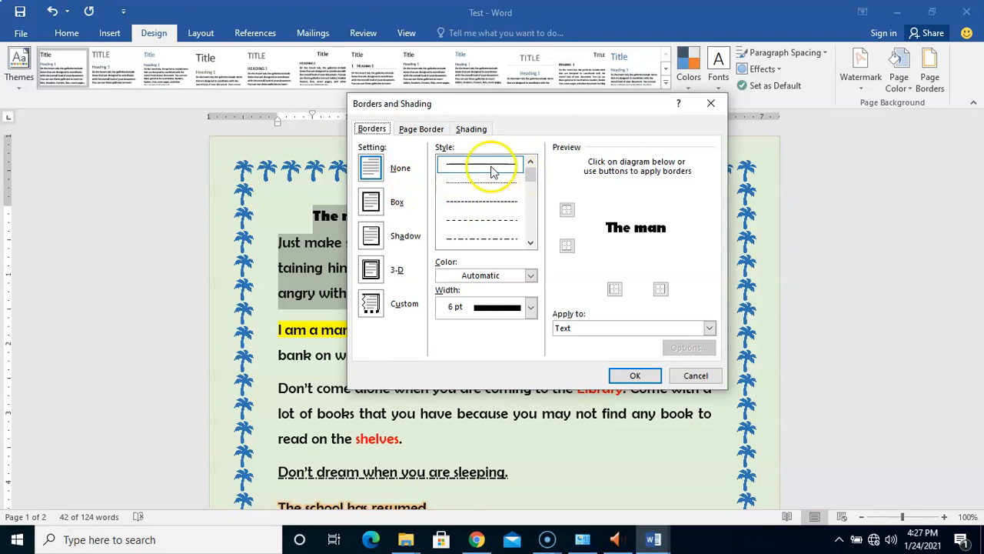
left_click(531, 276)
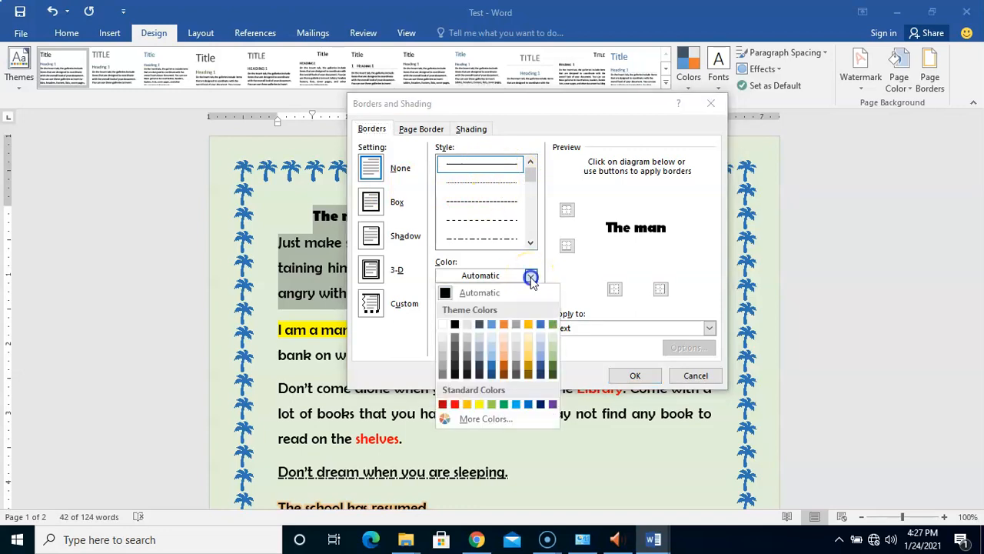
left_click(494, 323)
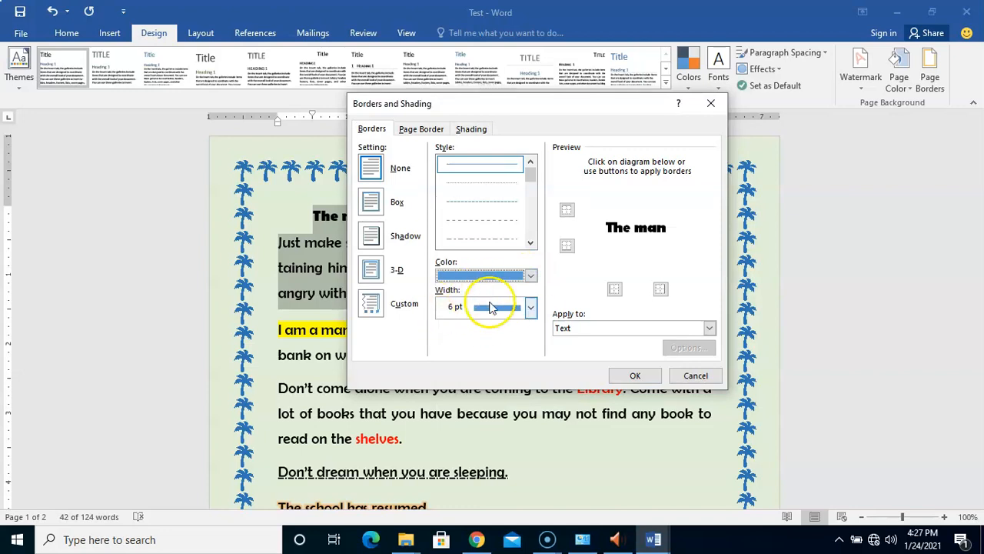
left_click(566, 210)
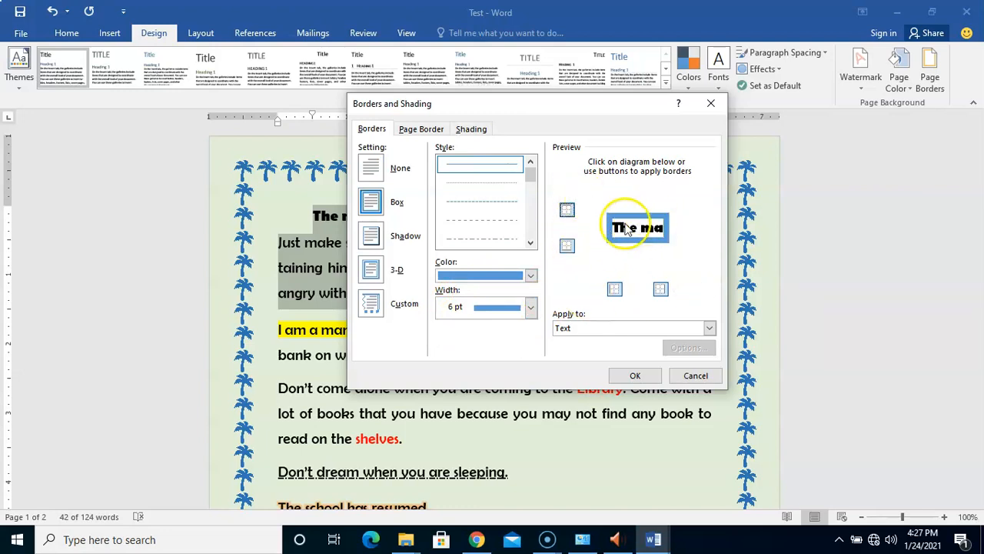
Set the text border's width to 1 pt and apply it to the first paragraph
left_click(530, 306)
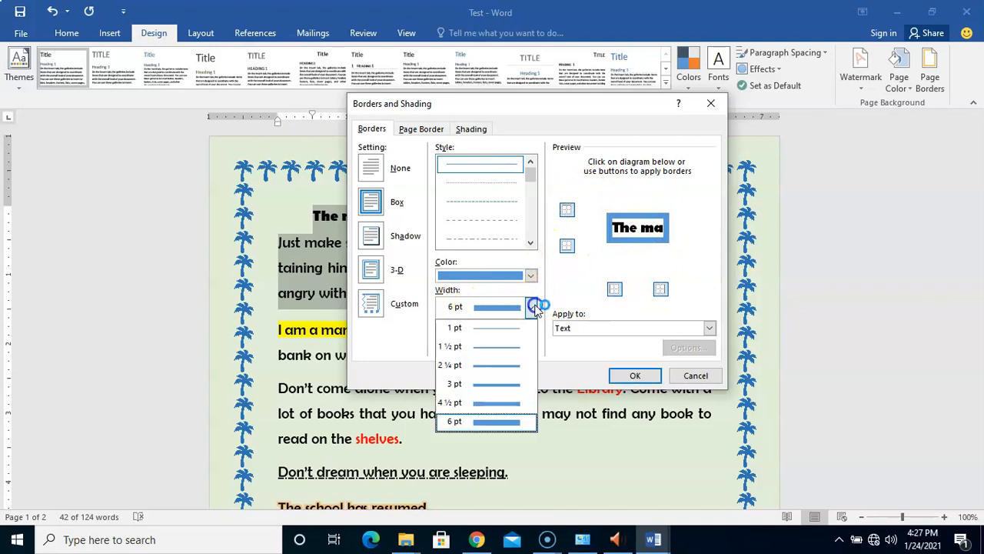
left_click(489, 329)
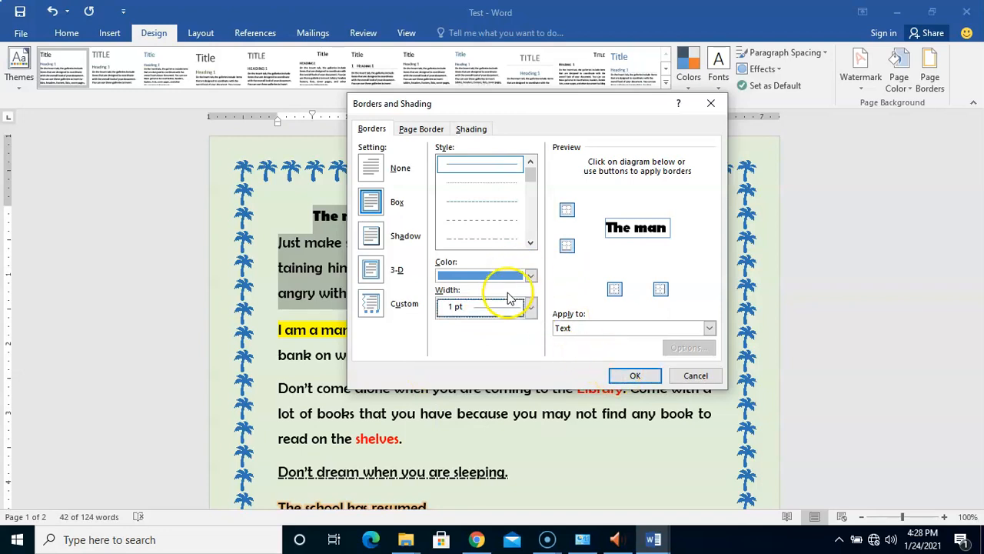
left_click(633, 376)
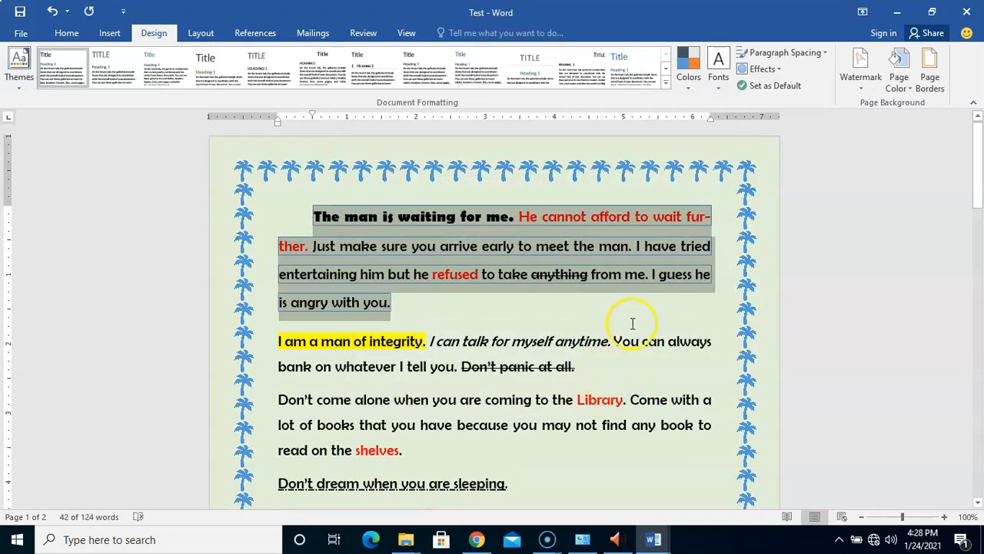
left_click(570, 326)
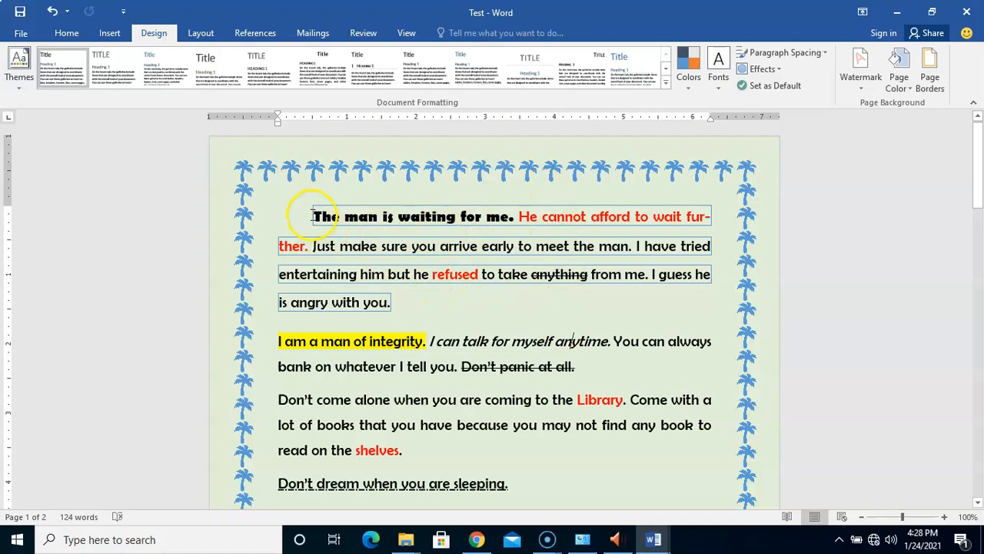
Reselect the first paragraph and undo the blue box border on its text
left_click_drag(311, 216, 418, 296)
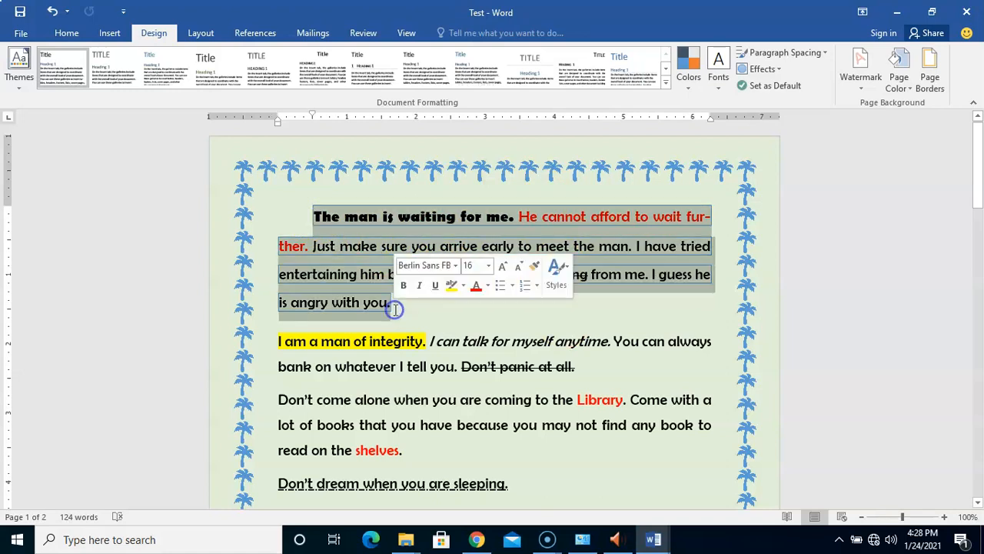
left_click(926, 83)
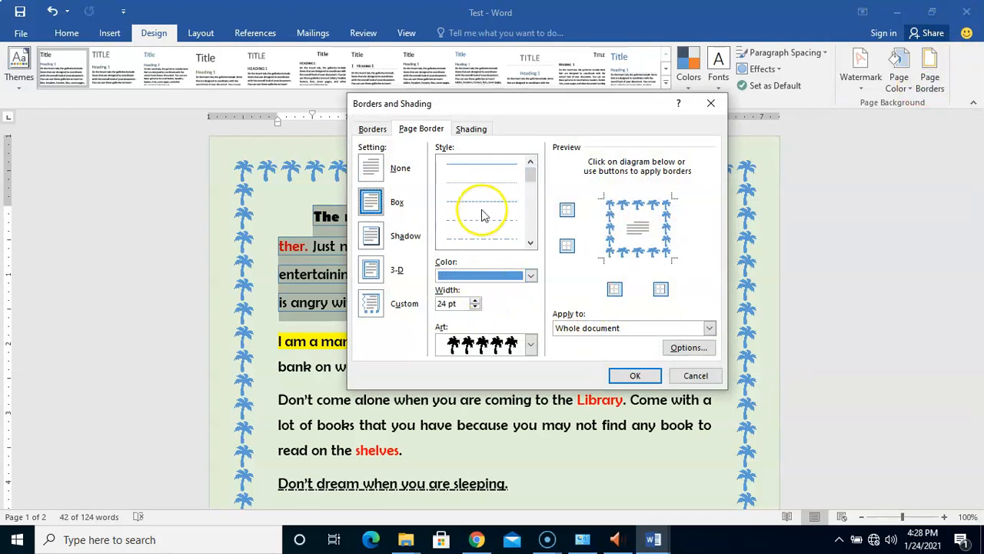
left_click(696, 375)
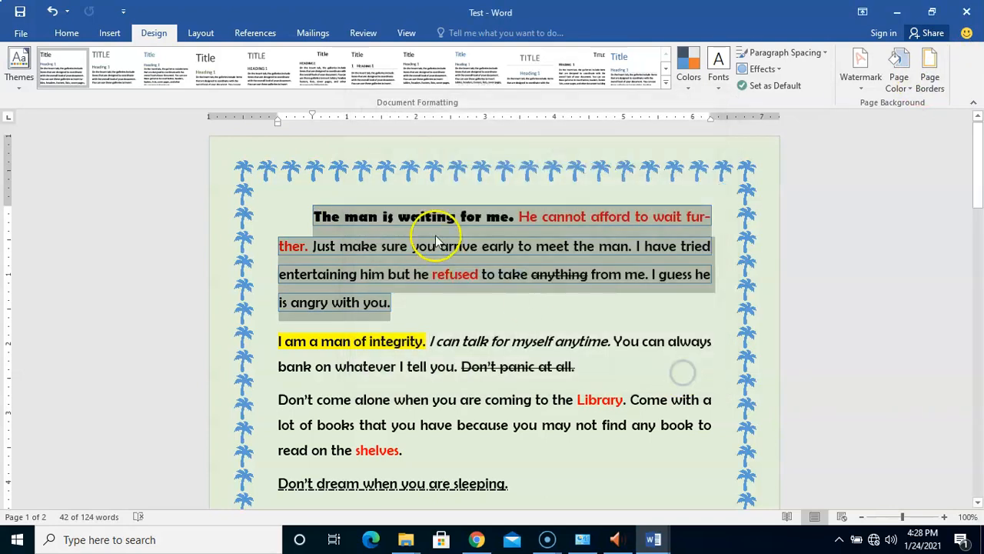
left_click(52, 11)
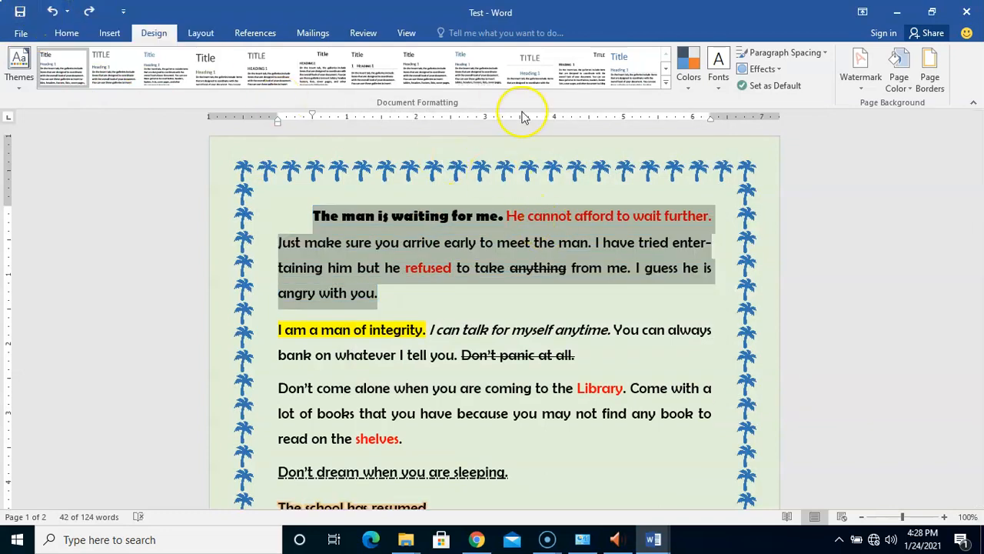
Set up an orange border for the selected first paragraph, applied to the paragraph instead of the text
left_click(930, 81)
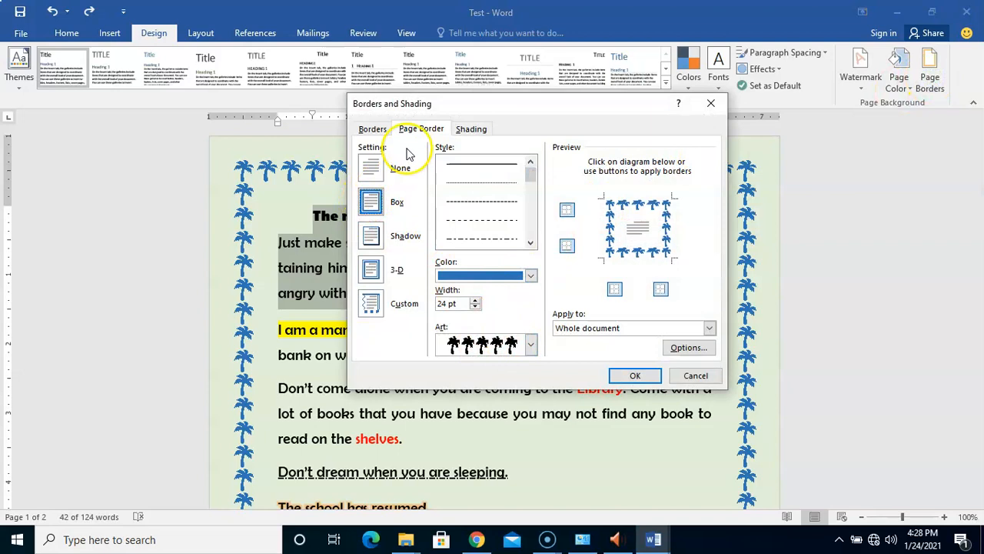
left_click(366, 128)
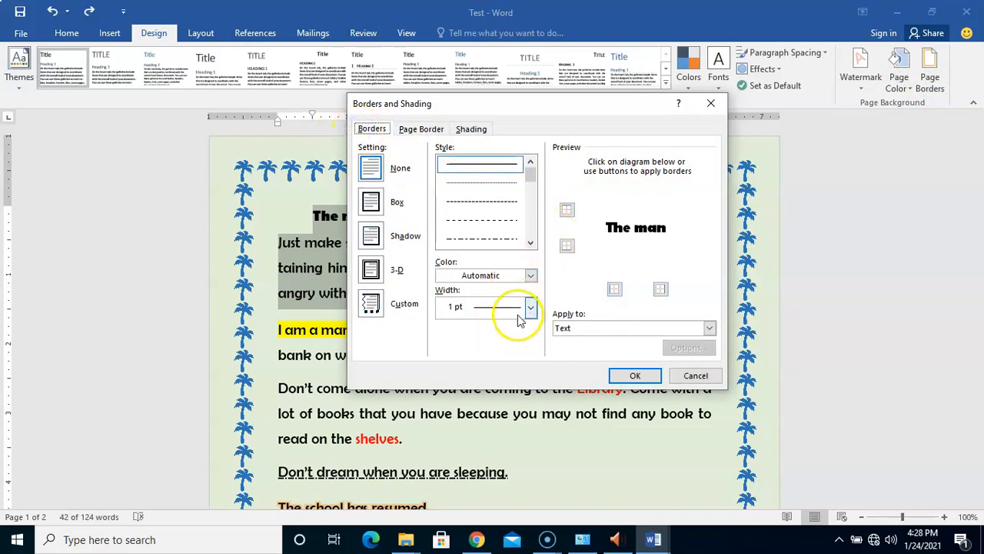
left_click(532, 275)
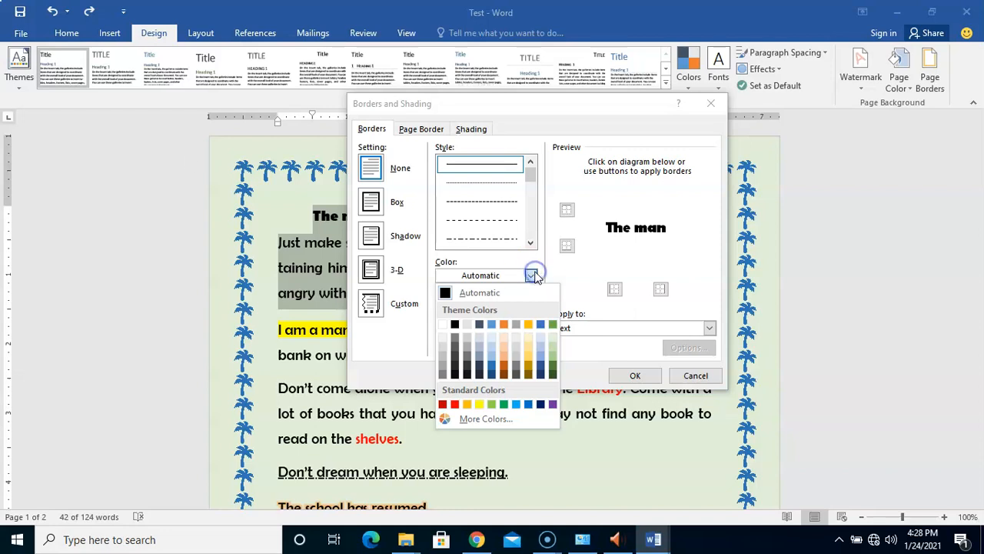
left_click(506, 328)
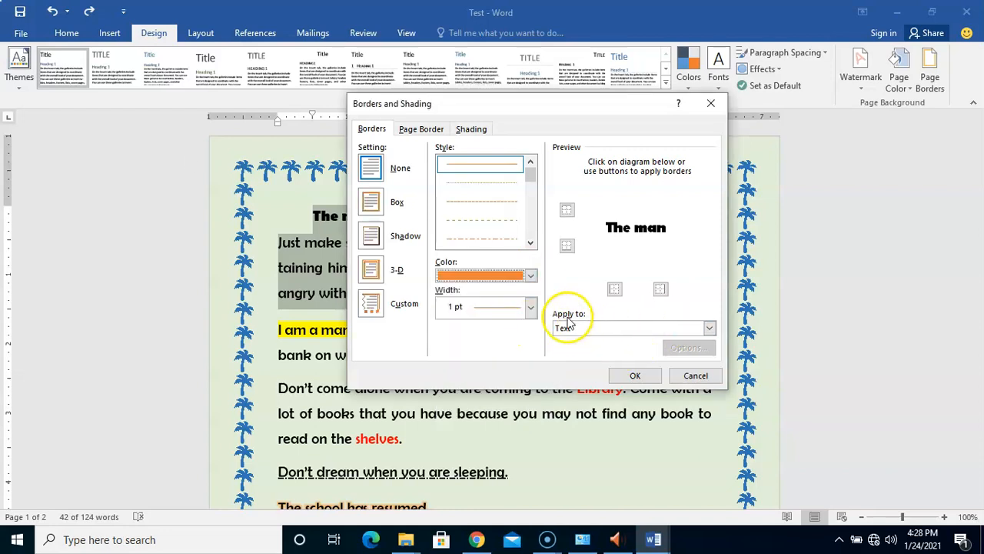
left_click(709, 329)
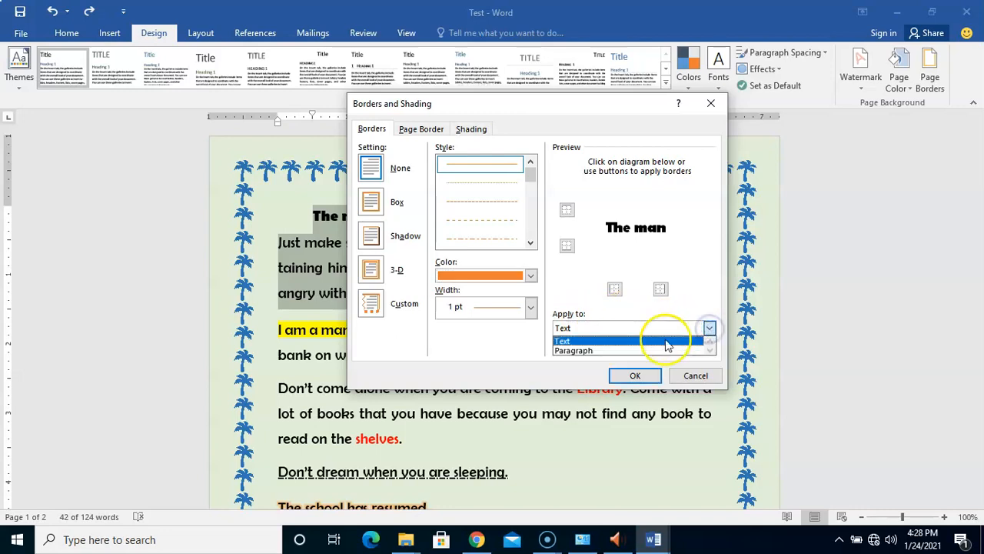
left_click(611, 350)
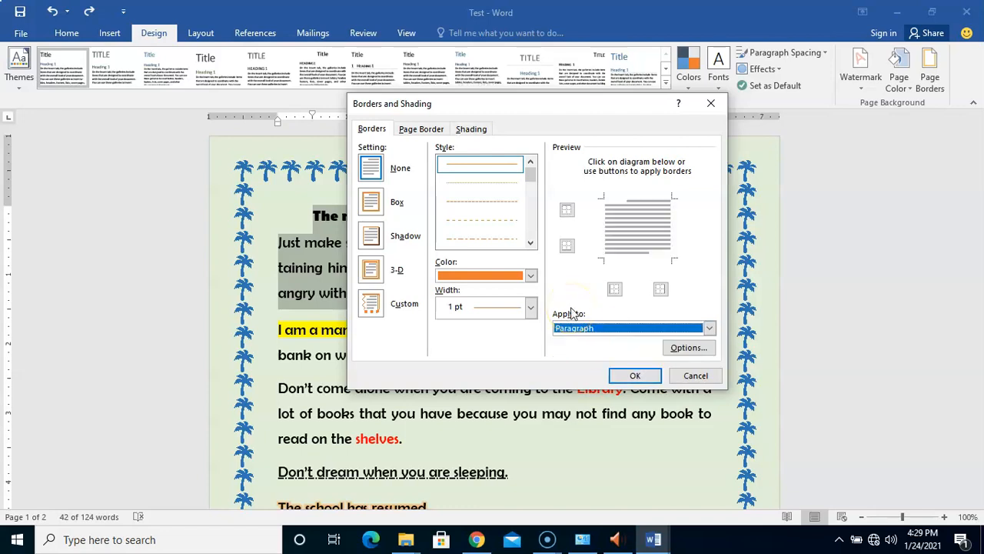
Add the orange border to the bottom, top, left and right sides of the first paragraph and apply it
left_click(567, 245)
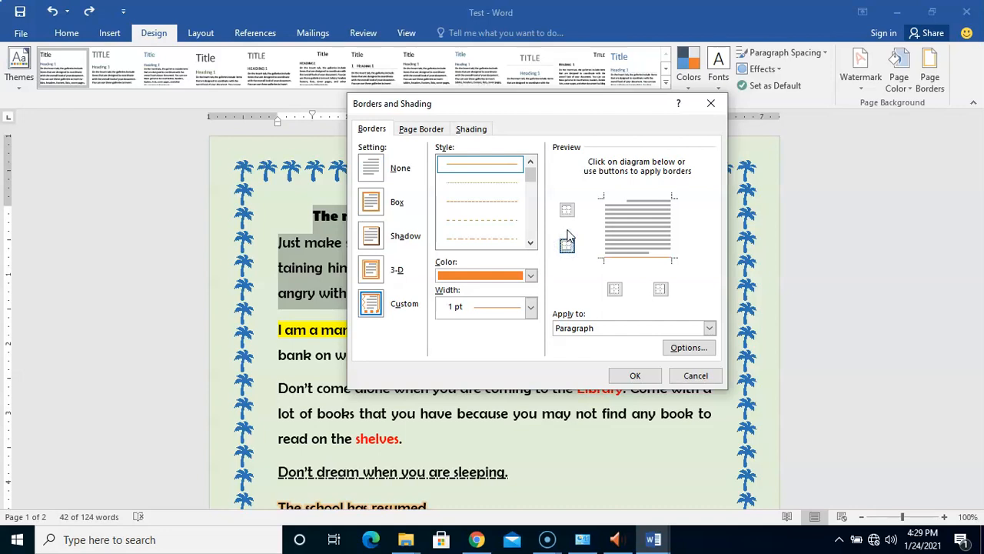
left_click(568, 216)
left_click(615, 289)
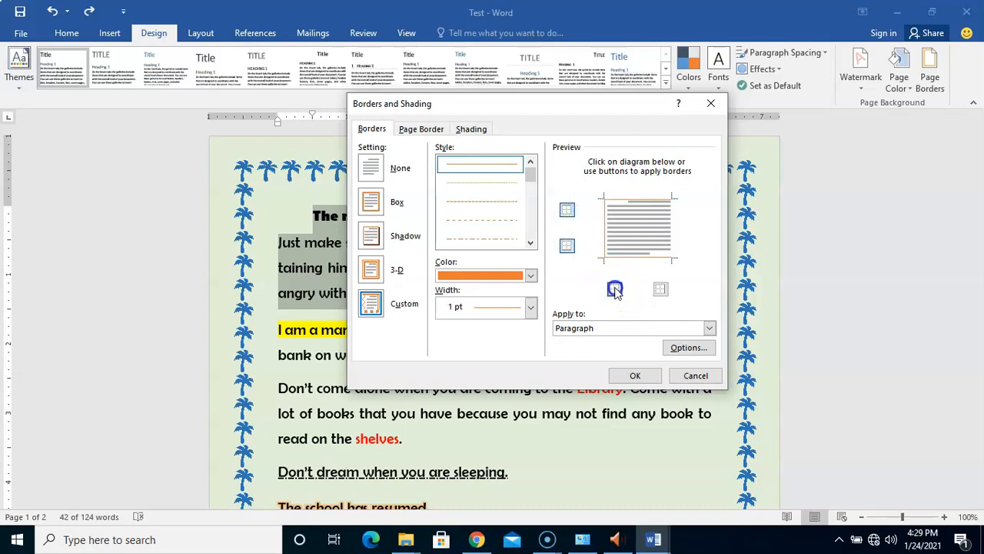
left_click(660, 292)
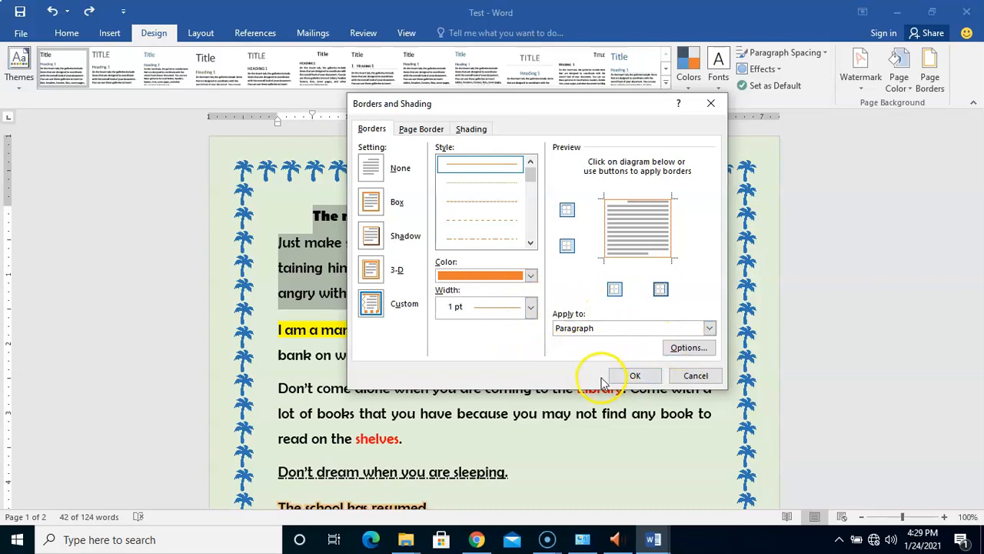
left_click(628, 378)
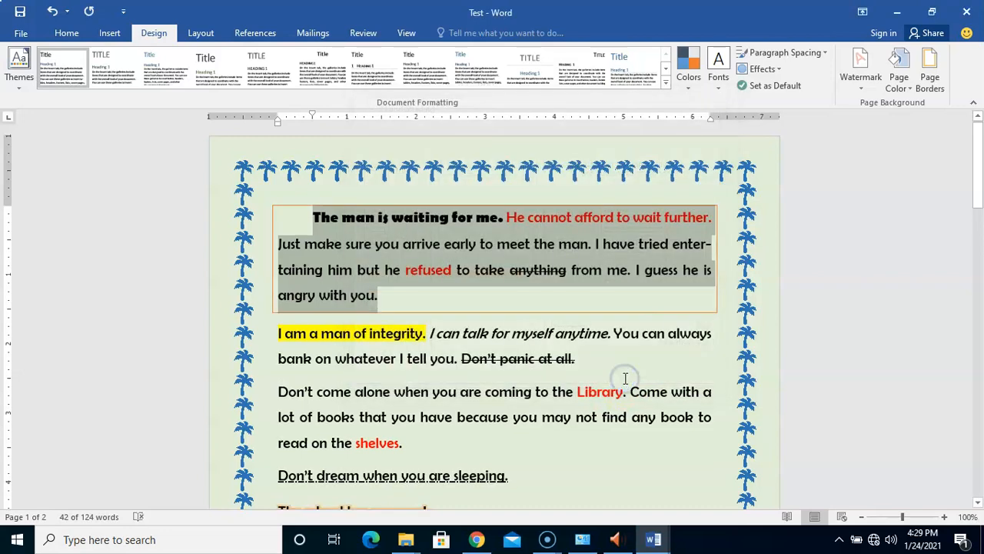
Deselect the first paragraph and undo its orange paragraph border
left_click(703, 367)
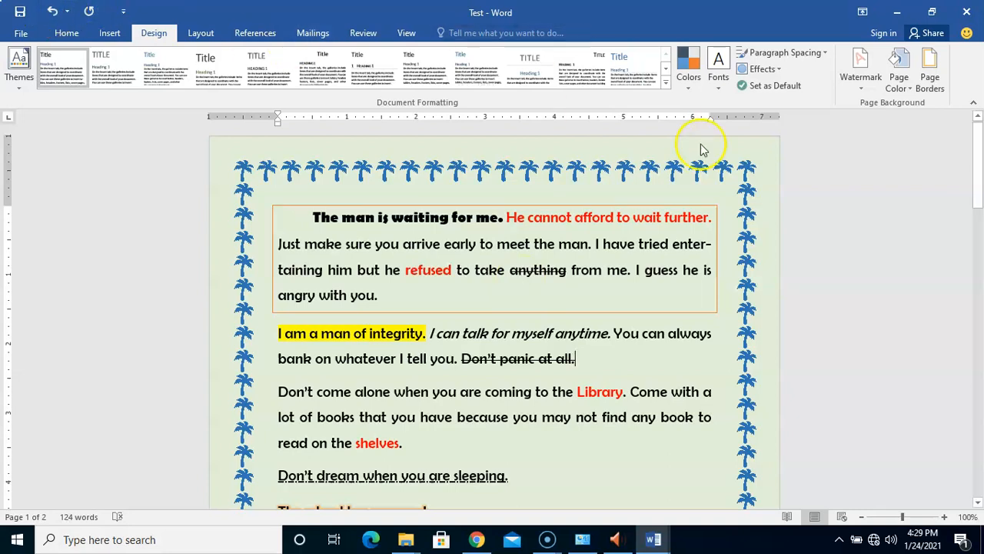
left_click(49, 12)
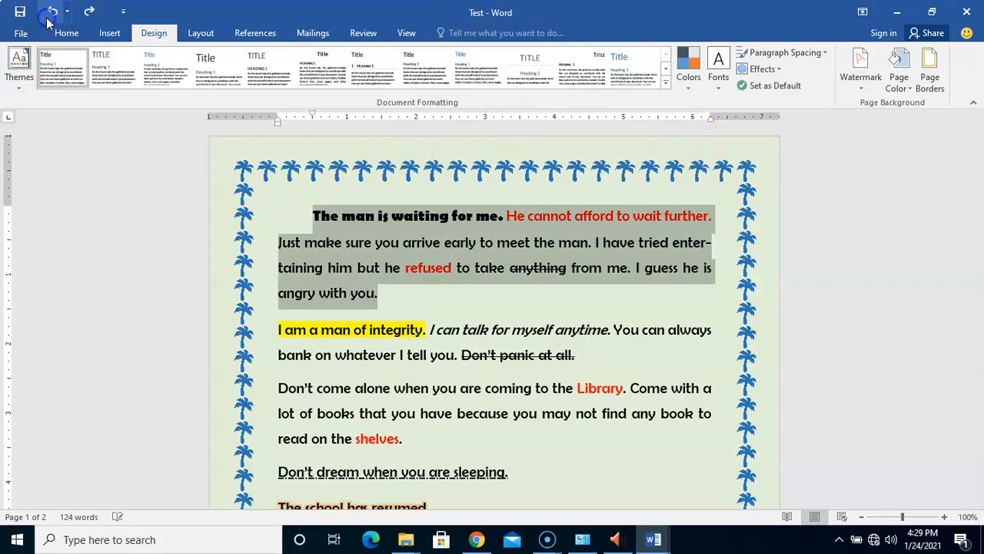
left_click(387, 312)
Select the first two paragraphs and choose dark orange as the color for their border
left_click_drag(311, 216, 576, 356)
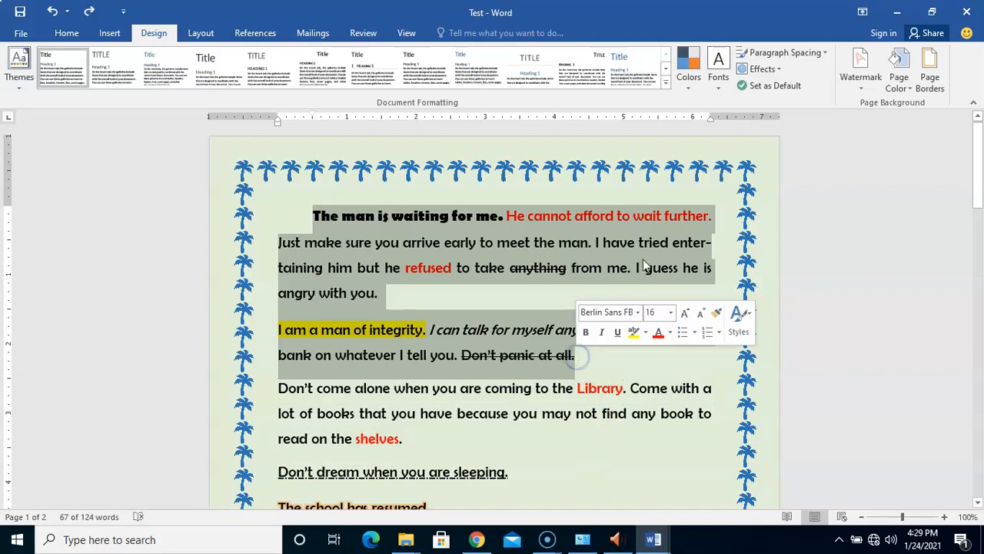
left_click(929, 69)
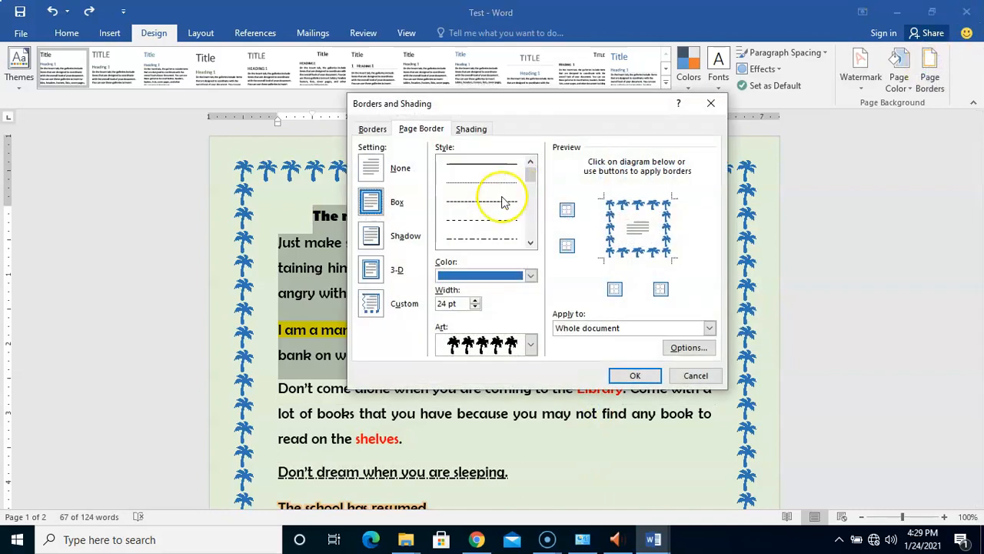
left_click(369, 129)
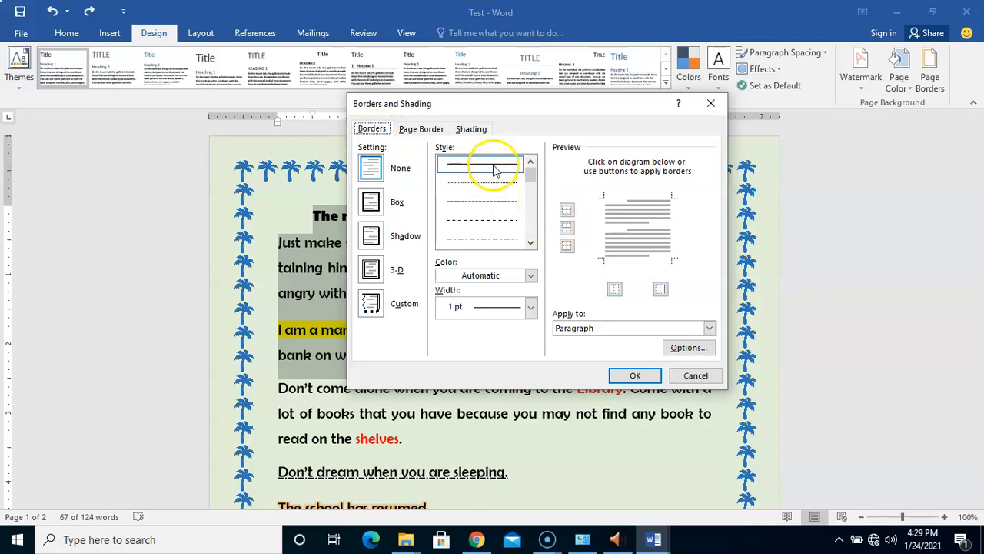
left_click(529, 275)
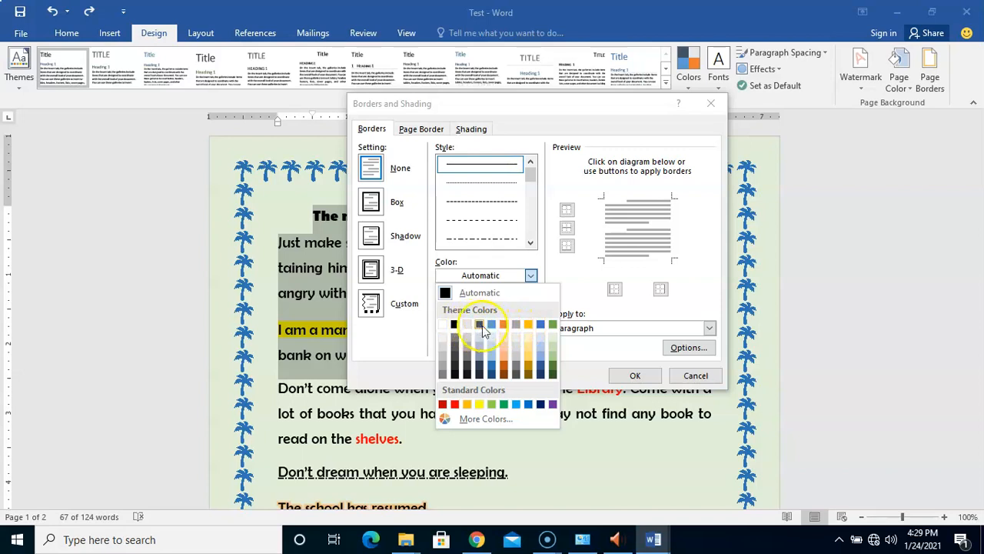
left_click(506, 369)
Set the border width to 2 ¼ pt, keep it applied to the paragraph, and confirm the border settings
left_click(530, 307)
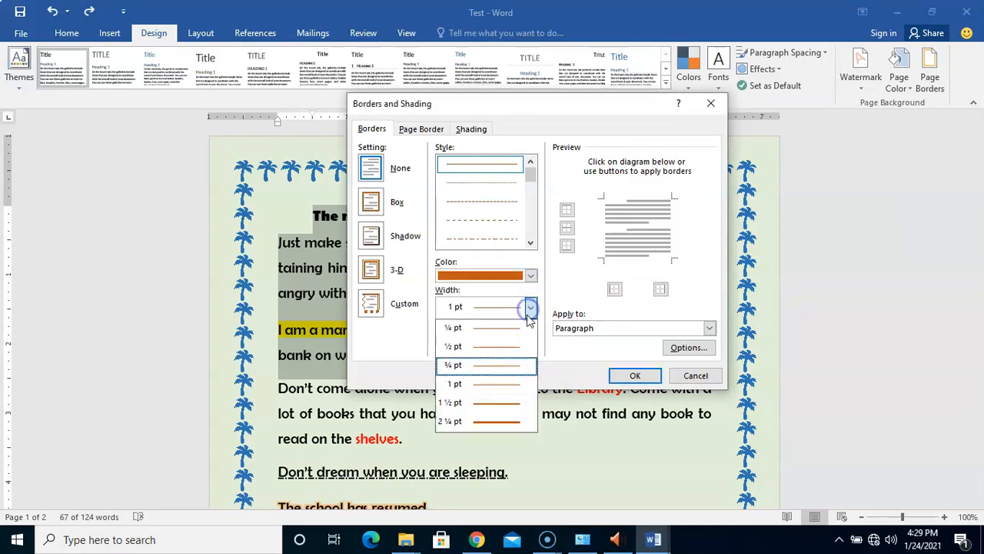
left_click(505, 423)
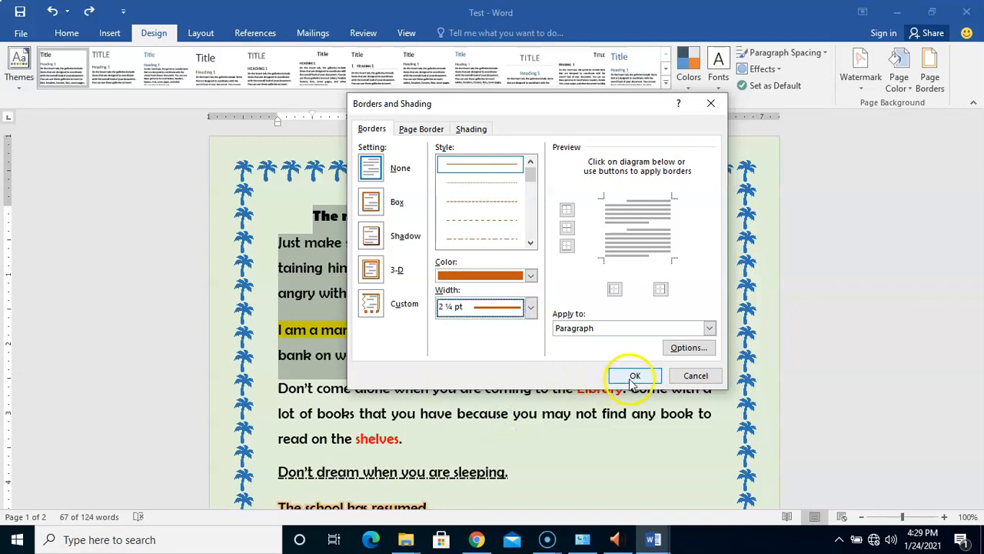
left_click(648, 329)
left_click(648, 331)
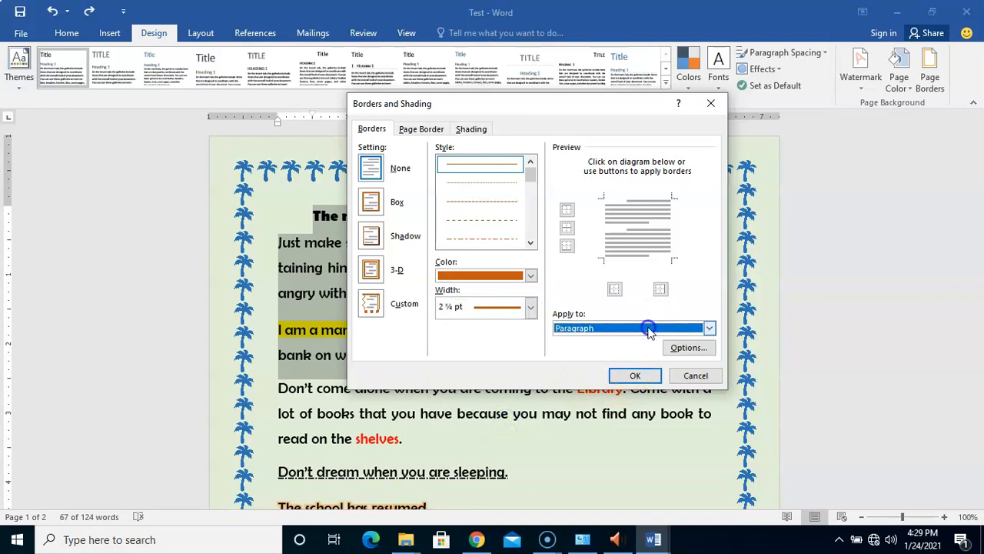
left_click(636, 375)
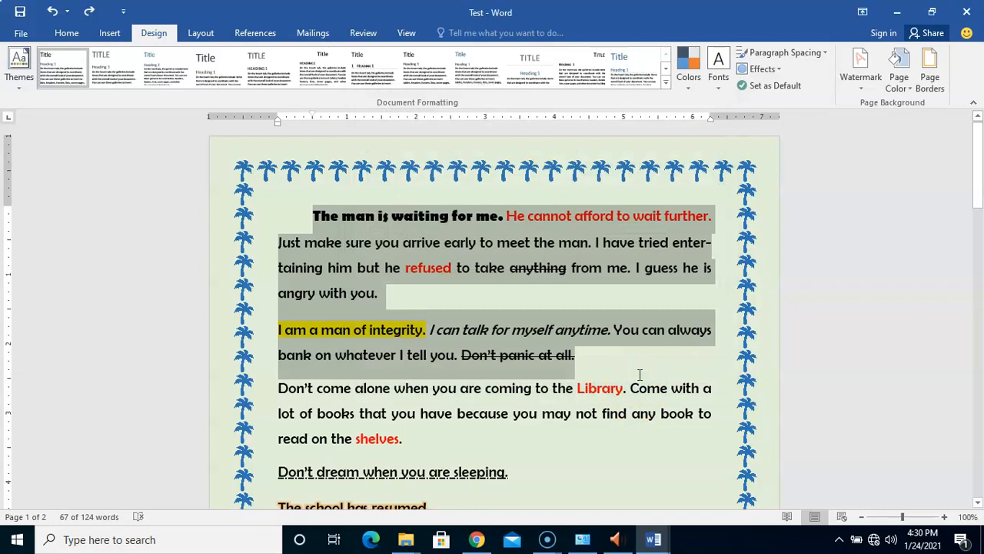
Add 2 ¼ pt automatic-color borders to all four sides of the two selected paragraphs, plus a dividing line between them
left_click(929, 75)
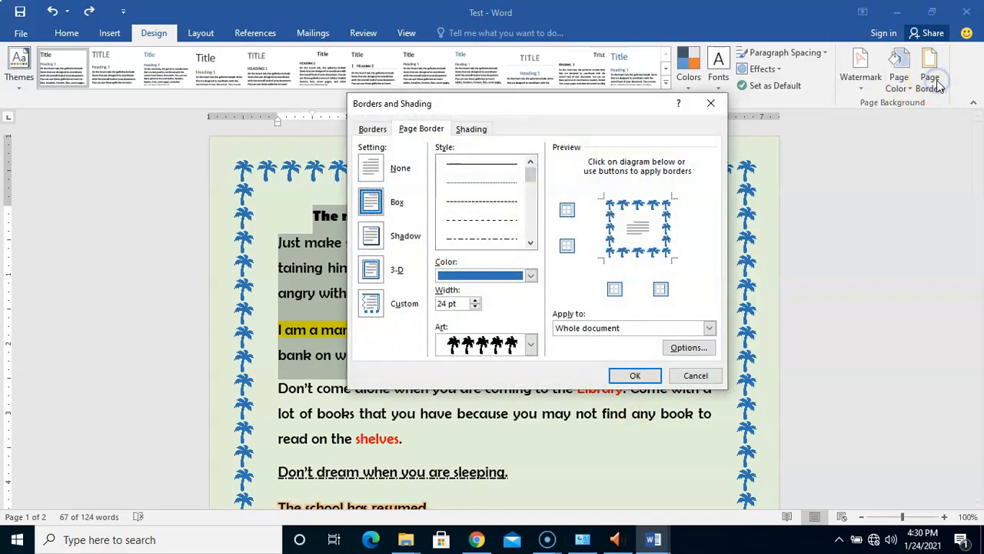
left_click(372, 129)
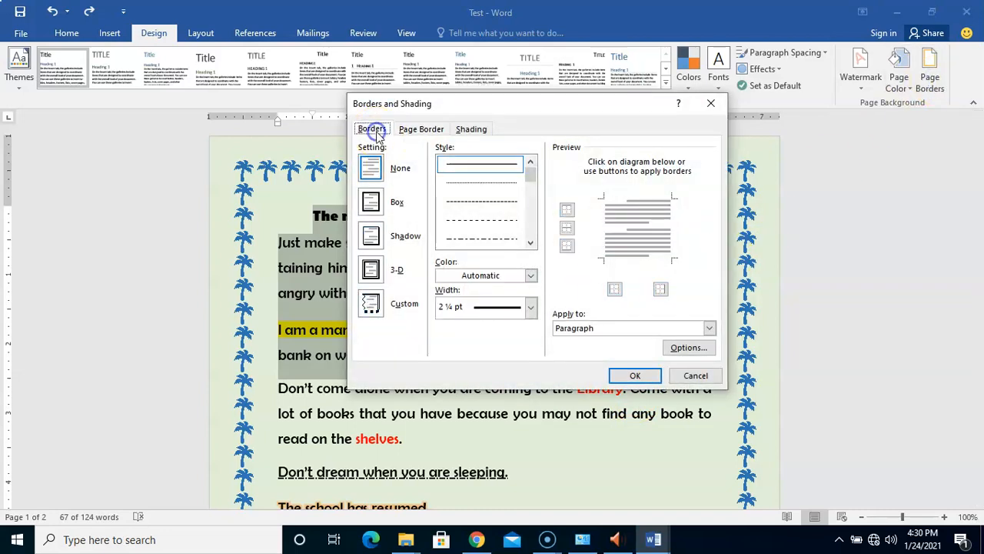
left_click(568, 212)
left_click(567, 229)
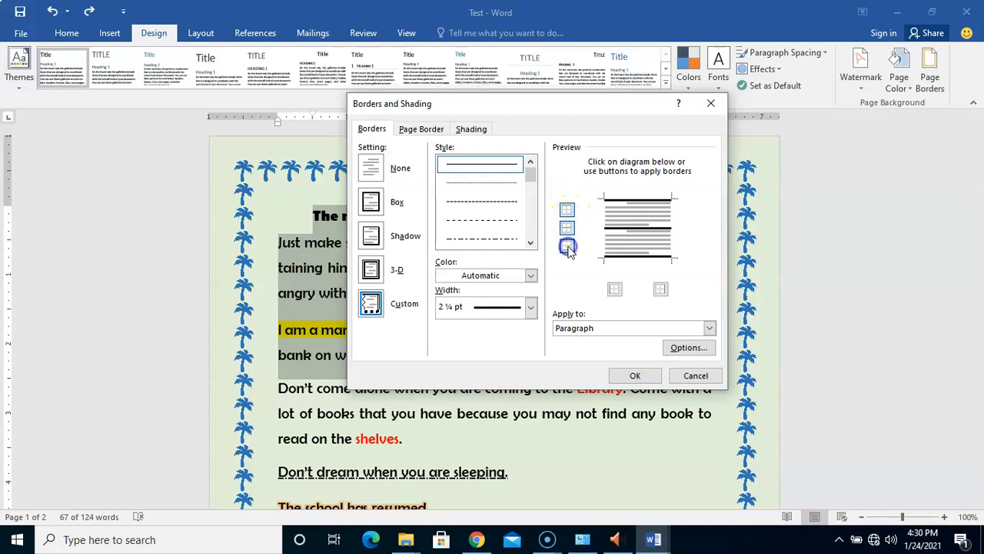
left_click(615, 289)
left_click(663, 290)
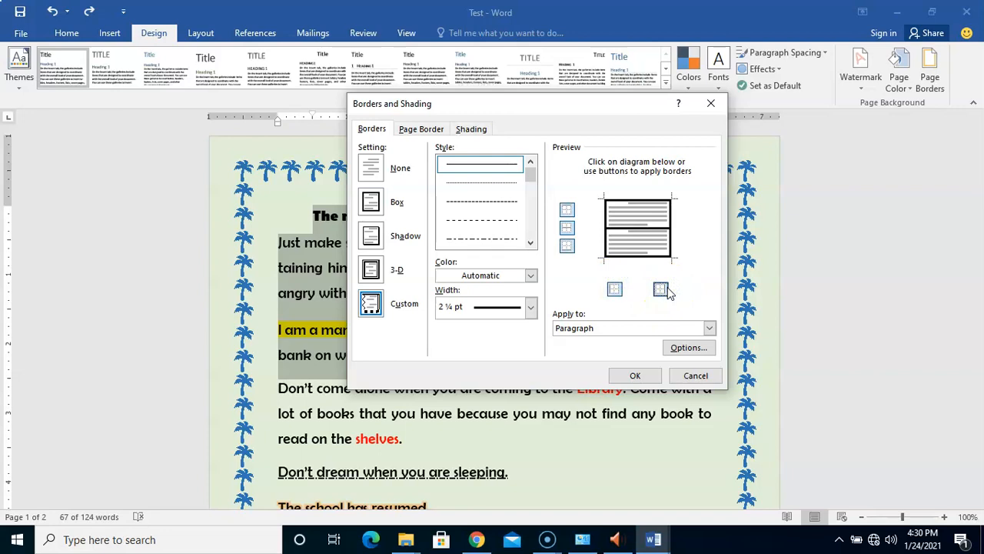
Toggle the dividing line between the two paragraphs off and on again, and apply the borders with it included
left_click(568, 228)
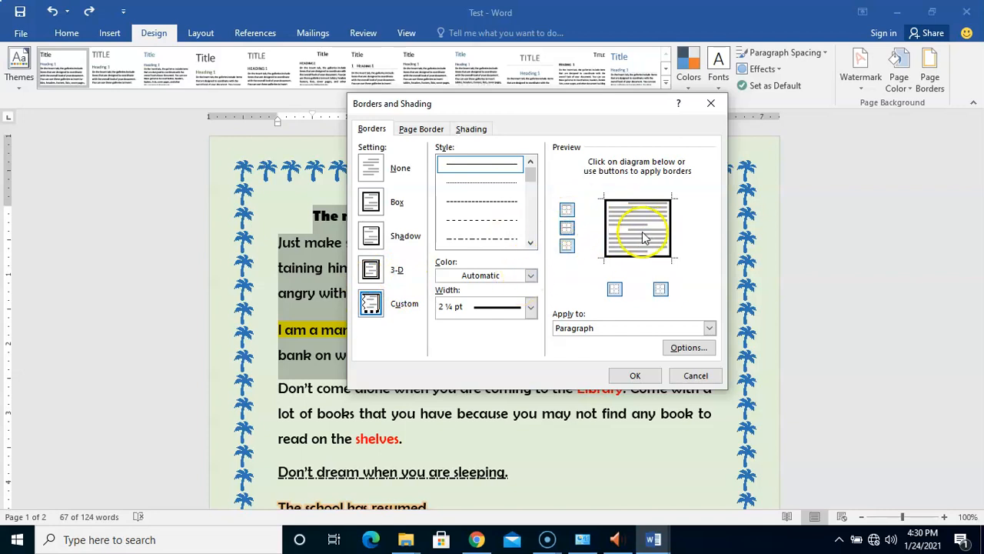
left_click(568, 229)
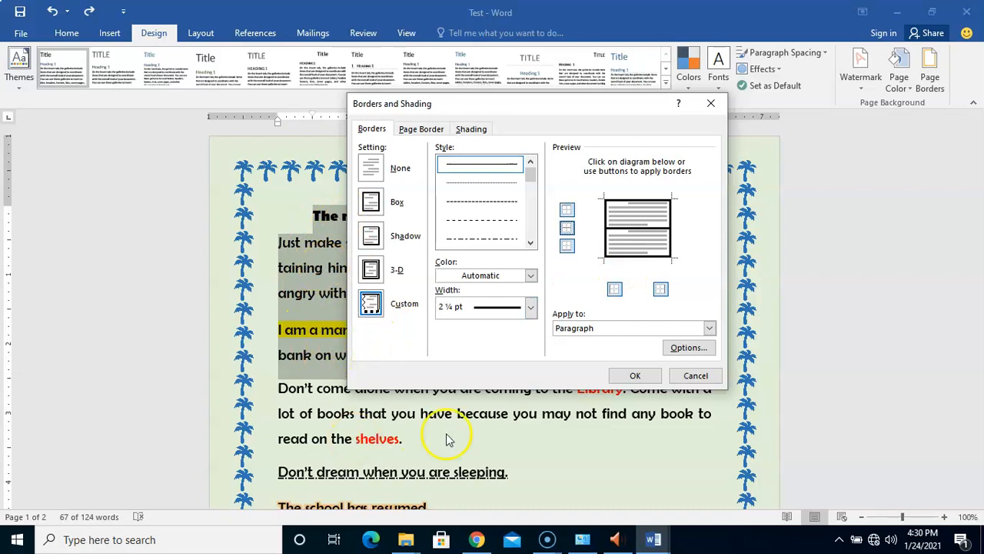
left_click(636, 377)
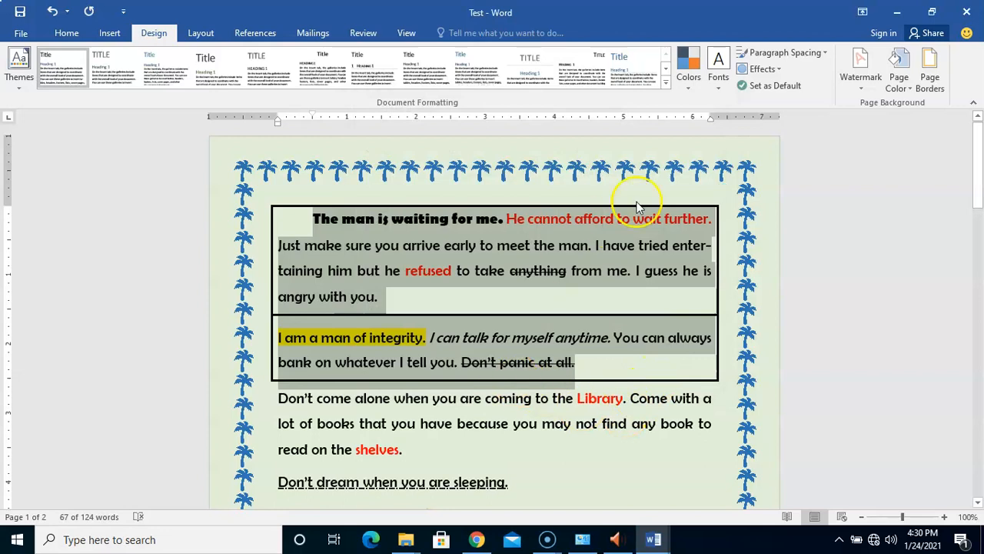
Remove the dividing line between the two selected paragraphs, keeping only the outer box border
left_click(928, 70)
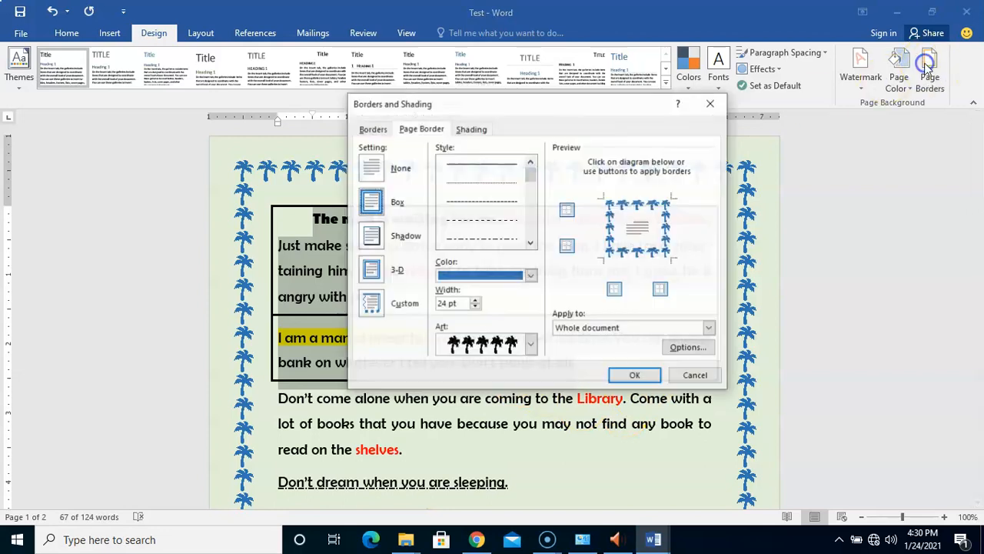
left_click(373, 129)
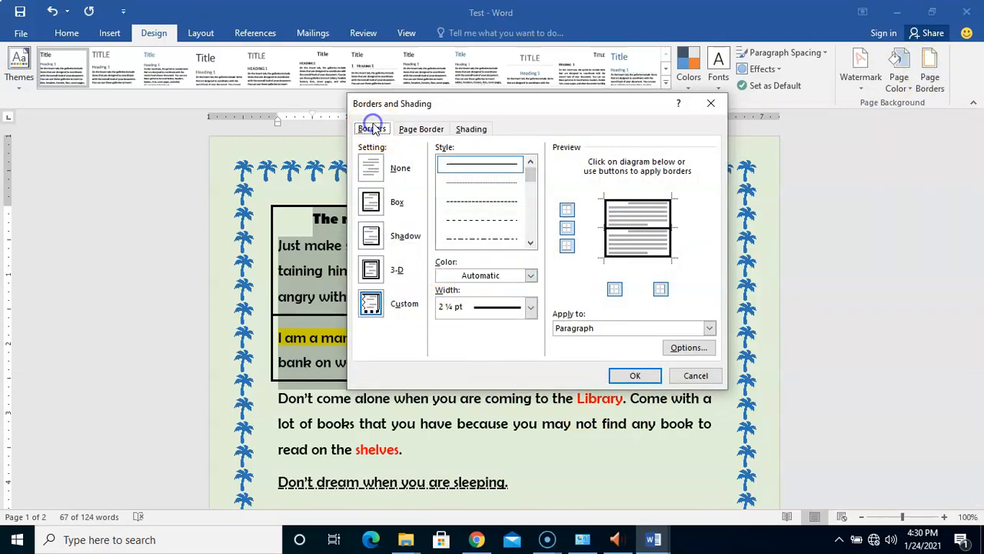
left_click(567, 229)
left_click(629, 376)
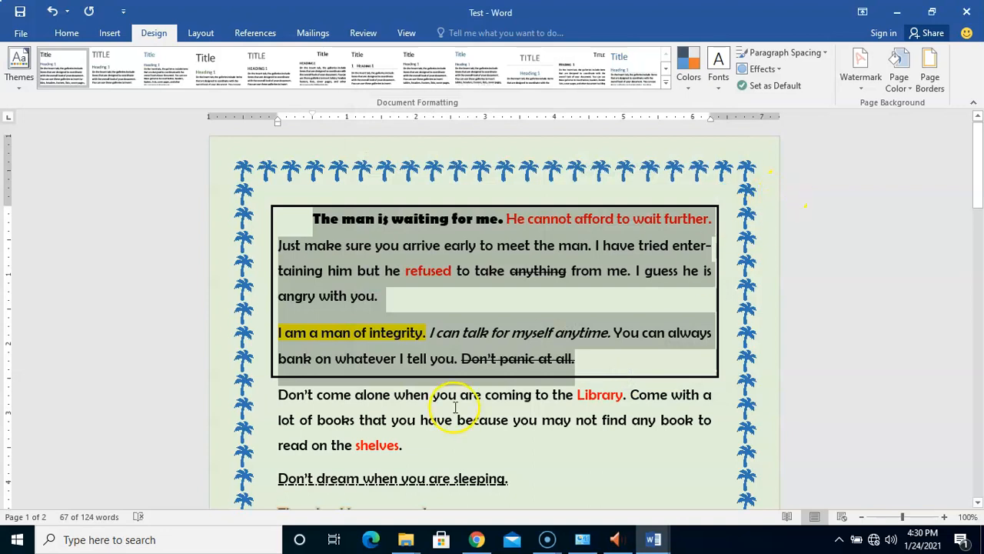
Change the color of the box border around the first two paragraphs to blue
left_click(931, 75)
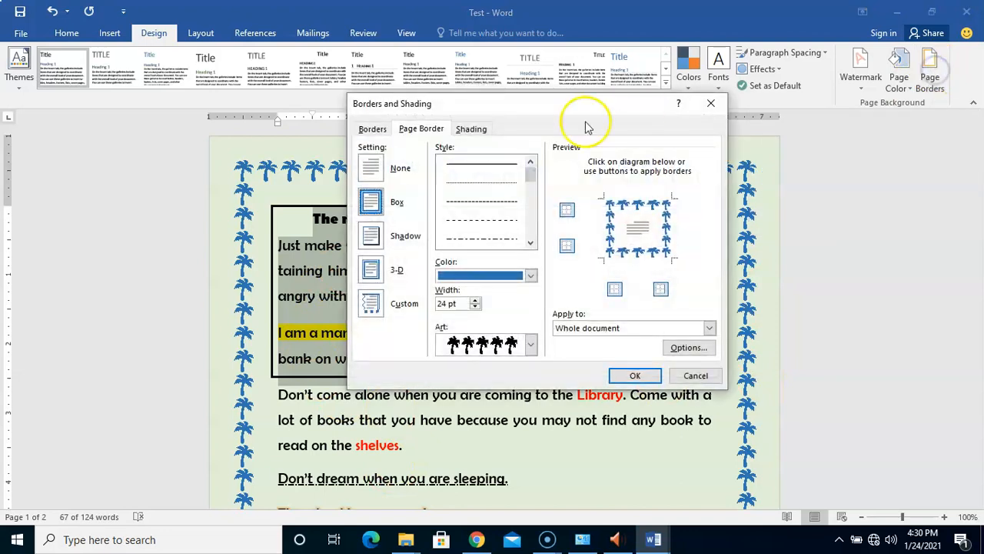
left_click(376, 129)
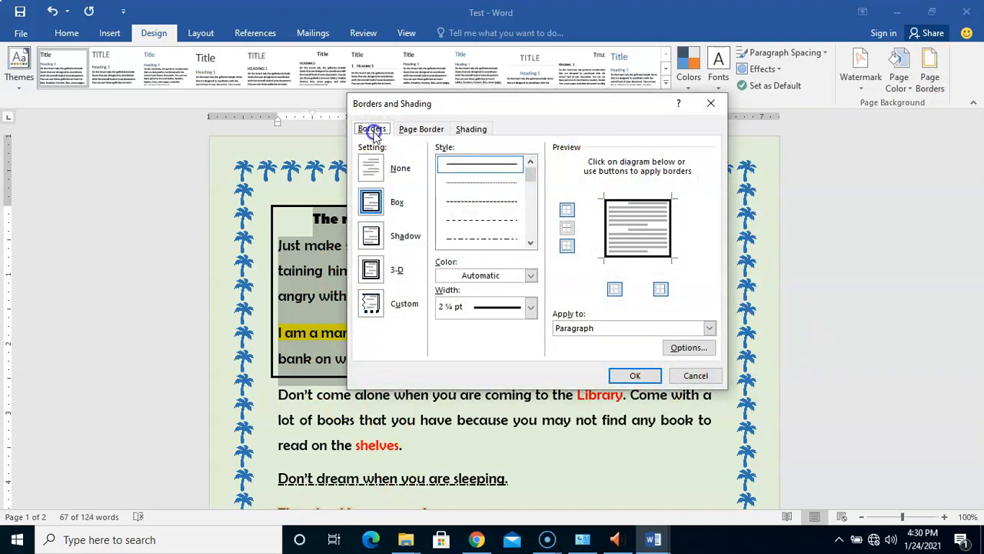
left_click(531, 275)
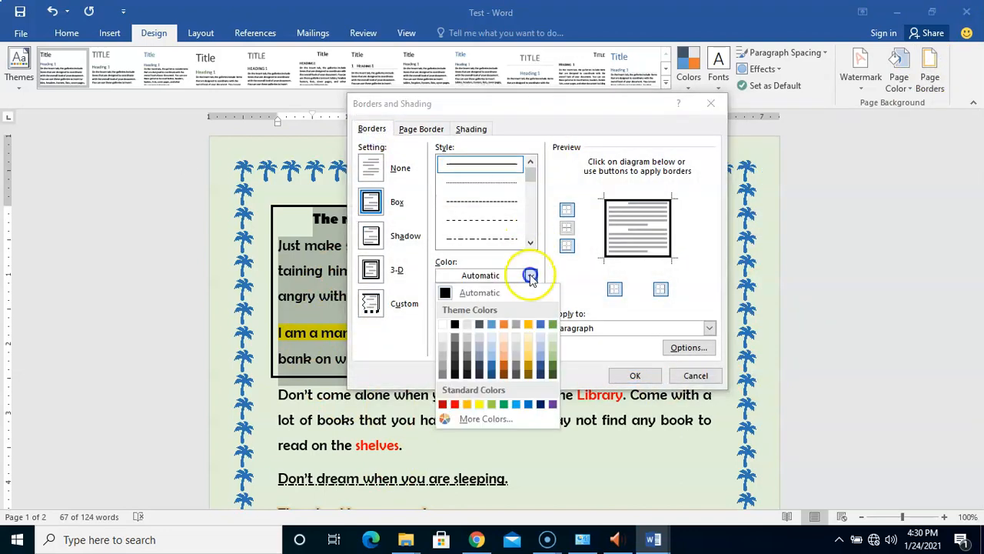
left_click(491, 363)
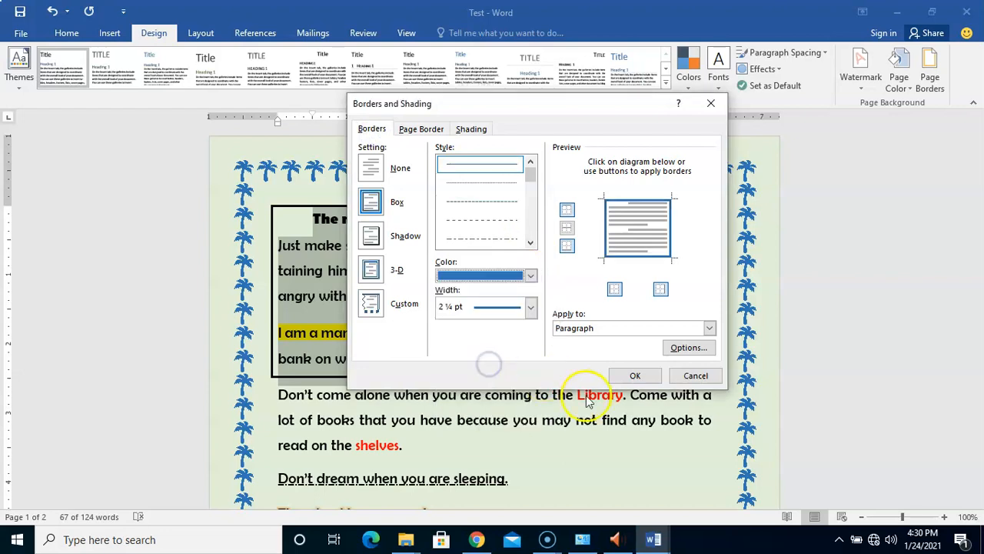
left_click(635, 375)
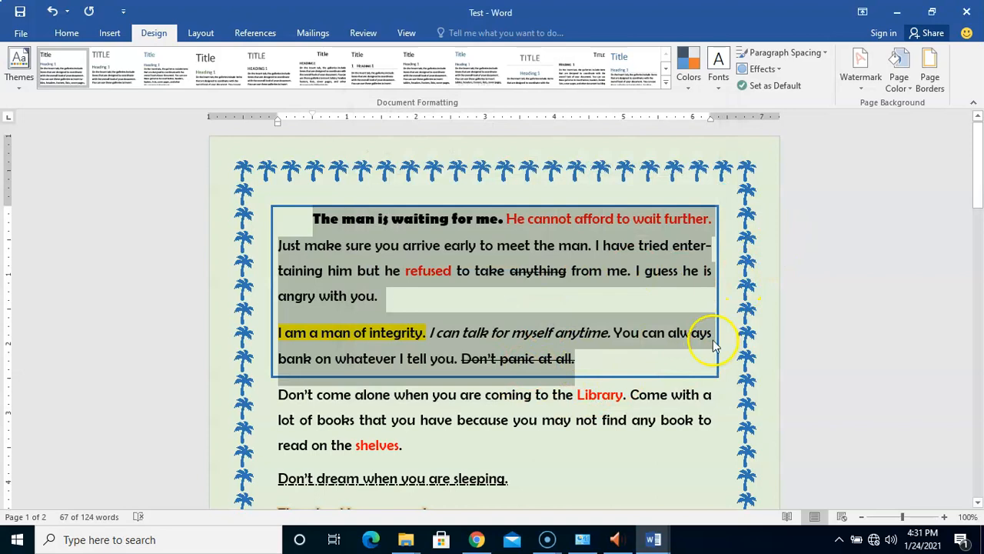
Undo the blue color, the dividing line removal and the box border on the first two paragraphs
left_click(702, 417)
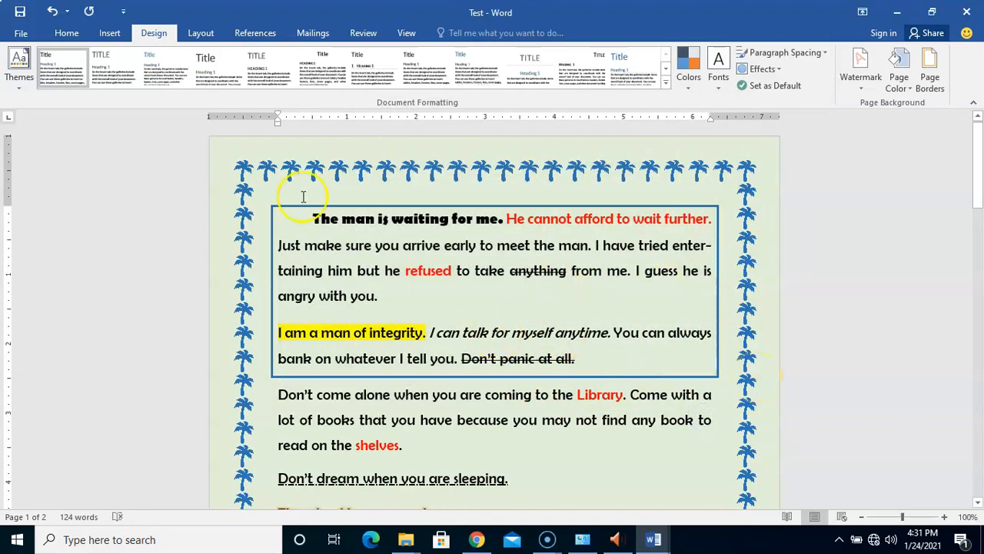
left_click(51, 12)
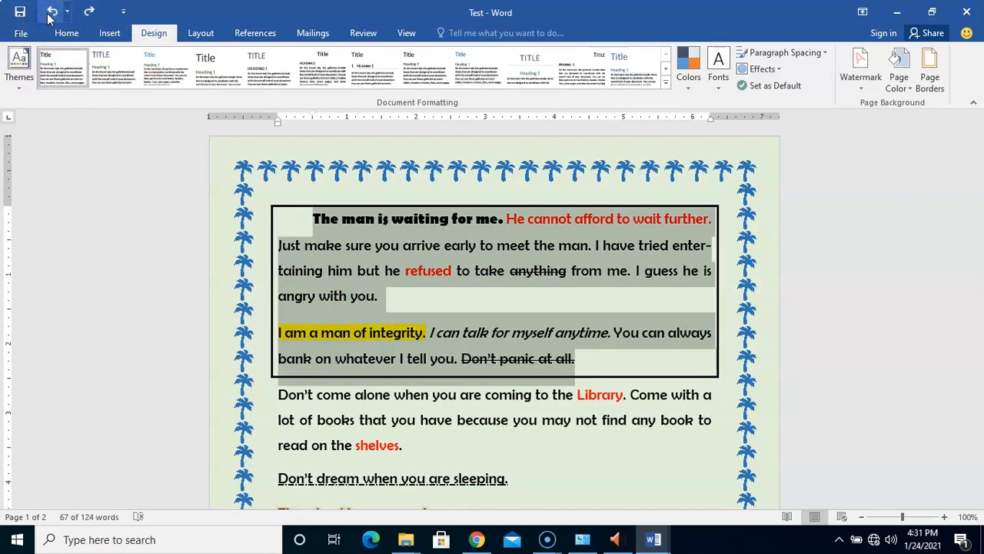
left_click(52, 12)
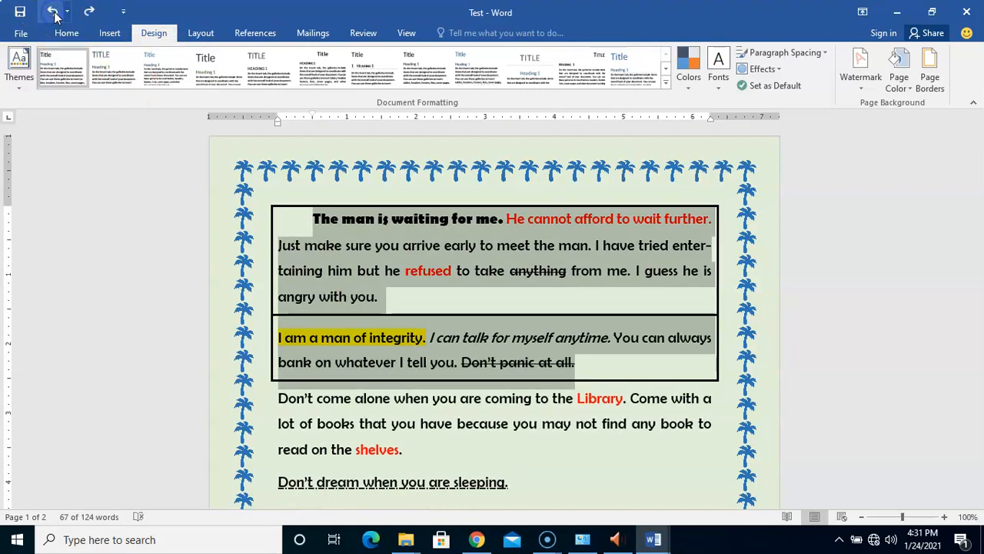
left_click(52, 13)
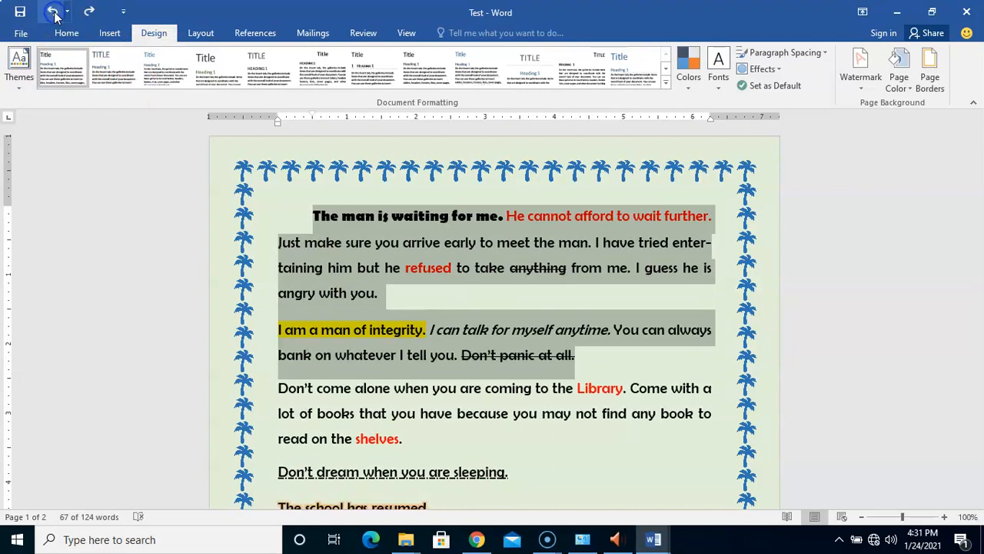
Choose the Shadow setting with a dashed line style for the borders of the two selected paragraphs
left_click(930, 71)
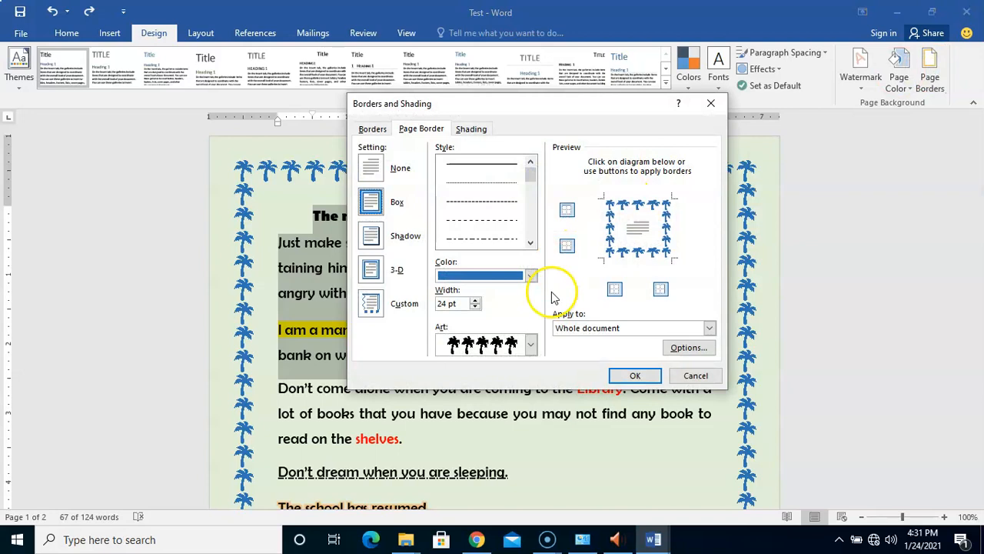
left_click(373, 129)
left_click(374, 172)
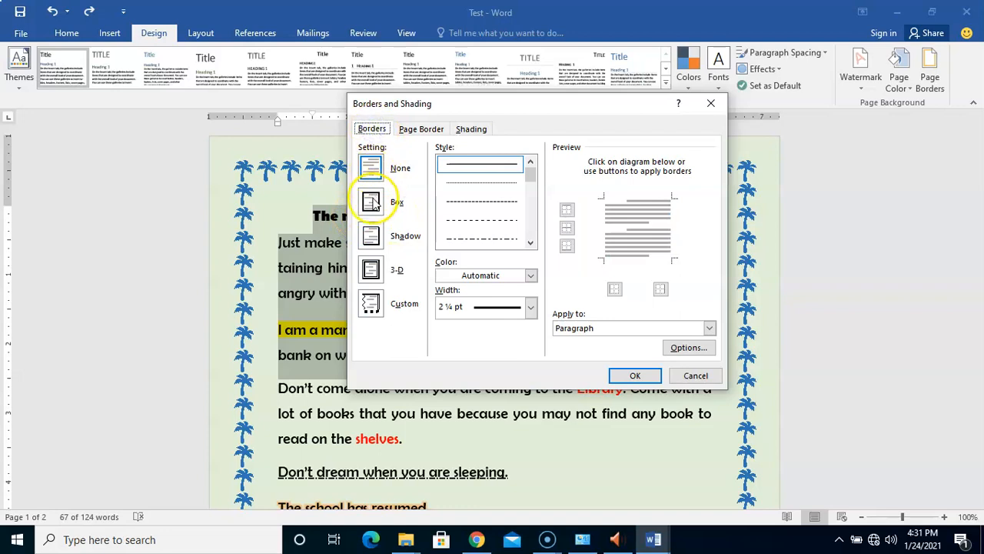
left_click(372, 203)
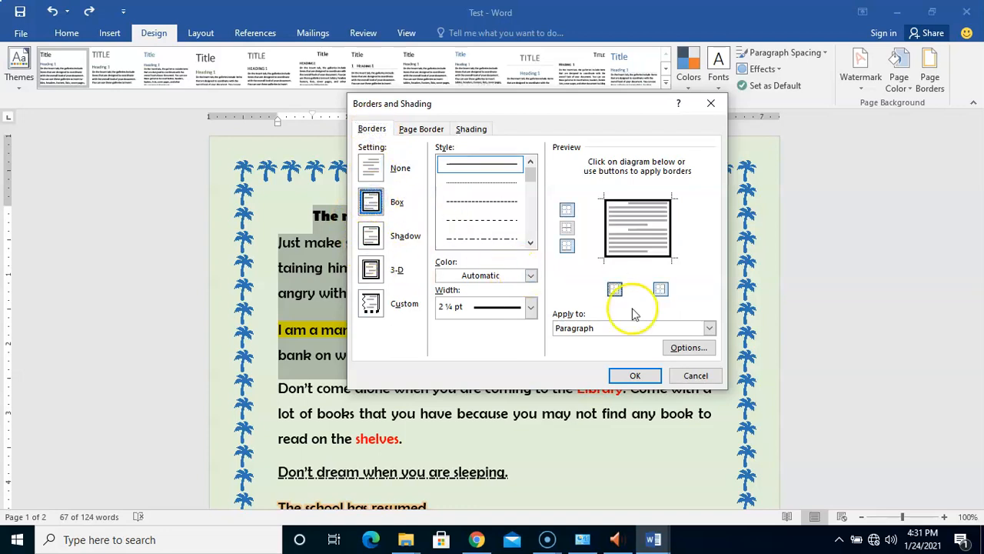
left_click(371, 237)
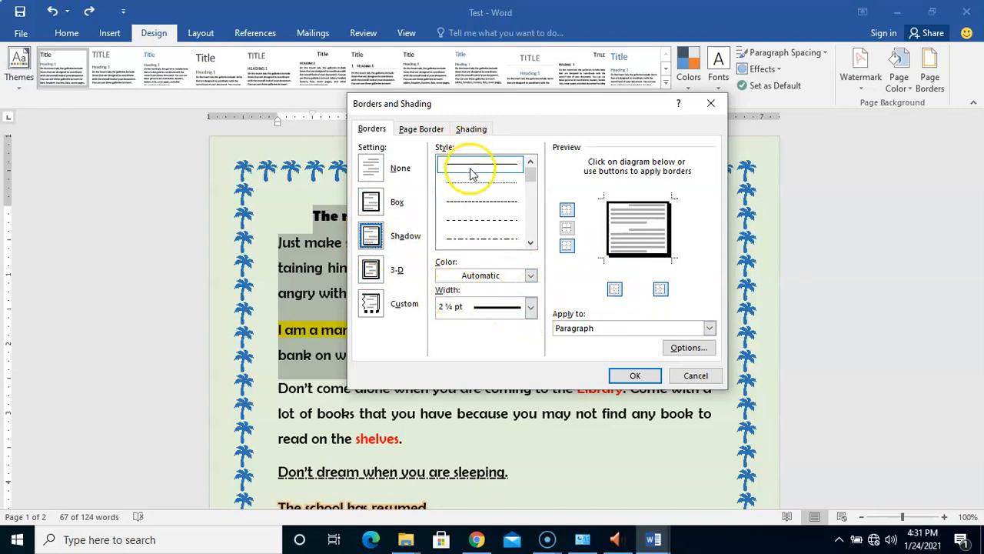
left_click(483, 202)
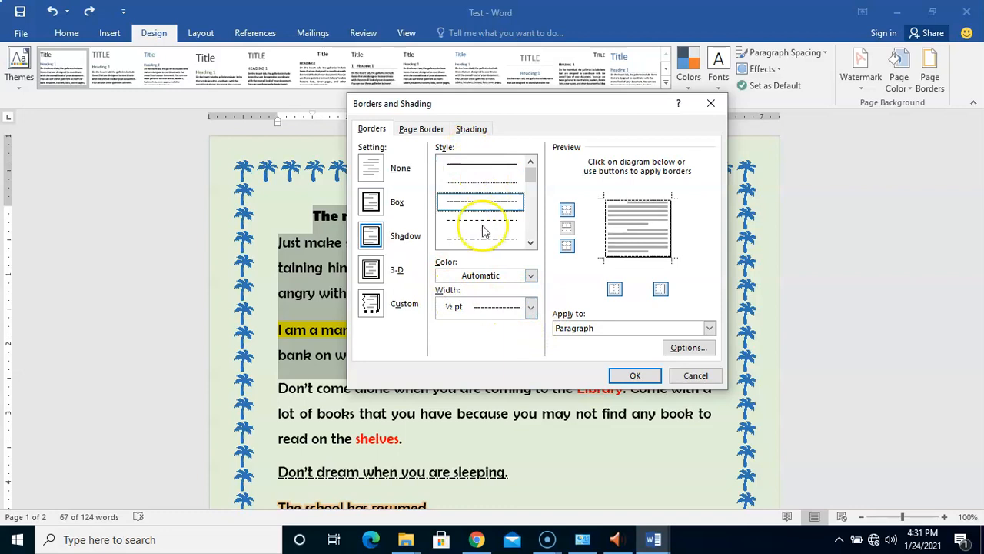
left_click(484, 238)
left_click(479, 221)
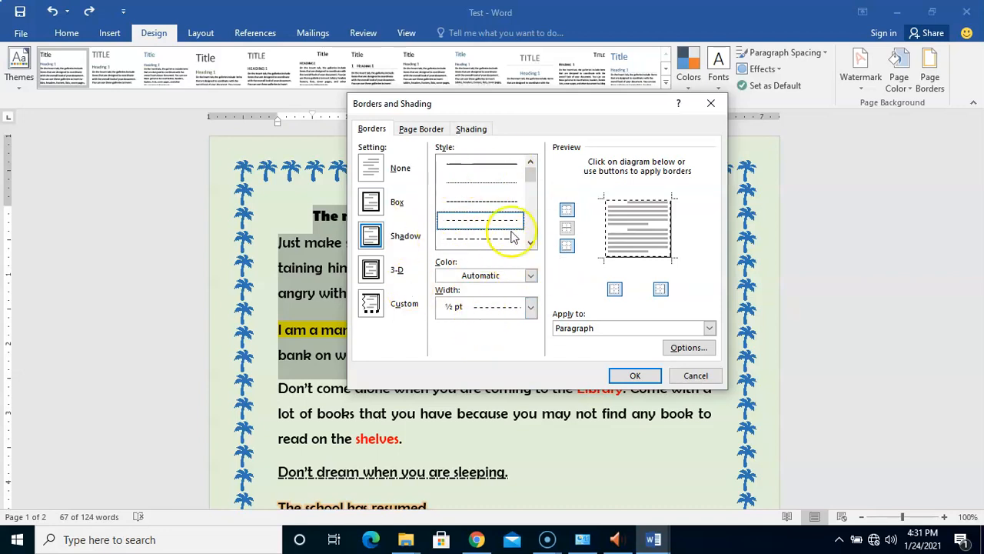
Set the dashed shadow border to dark blue and 2 ¼ pt wide, and apply it to the selected paragraphs
left_click(531, 275)
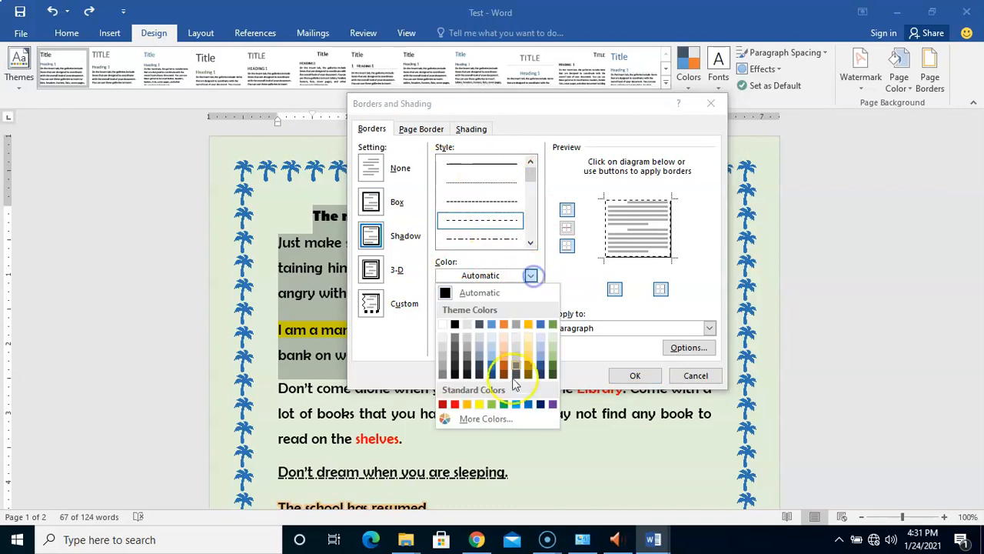
left_click(493, 375)
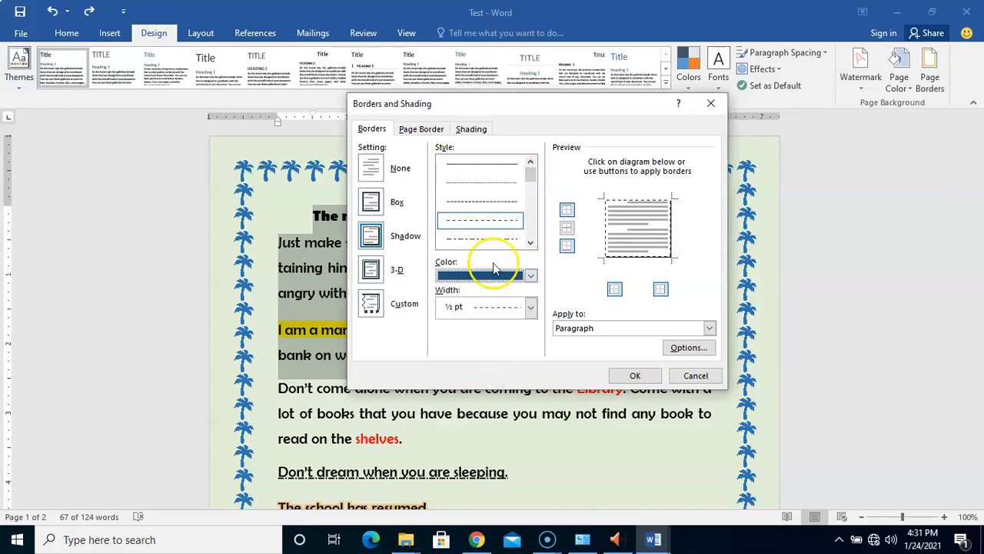
left_click(531, 307)
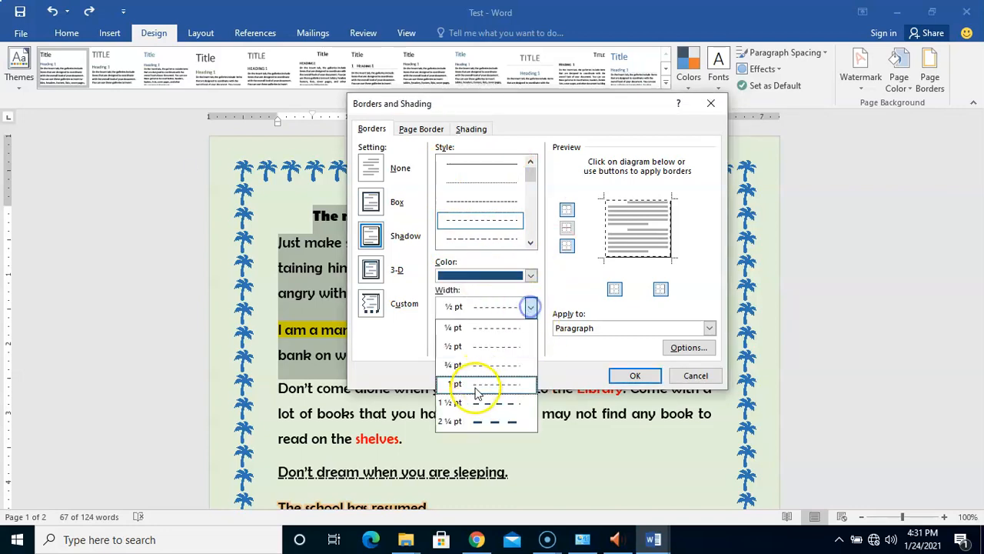
left_click(479, 422)
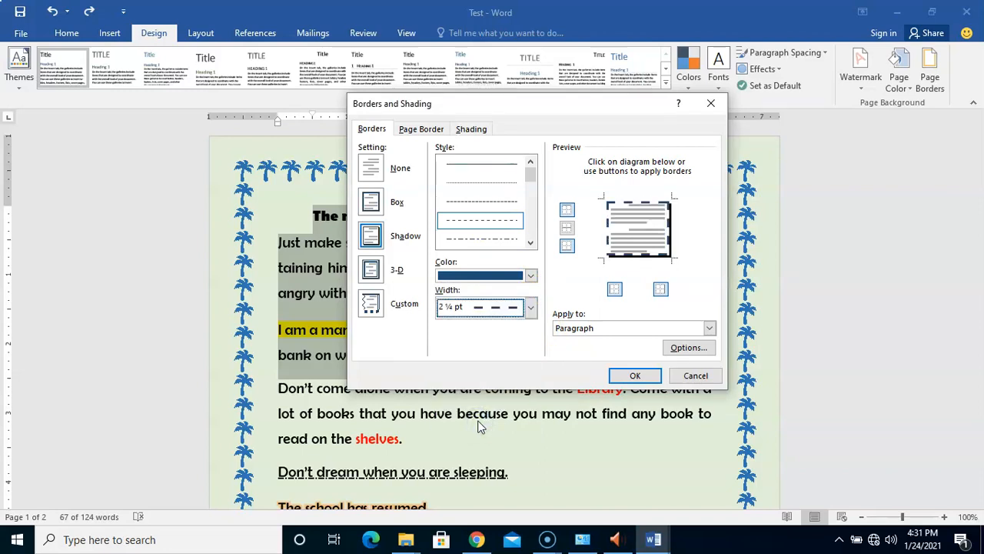
left_click(643, 329)
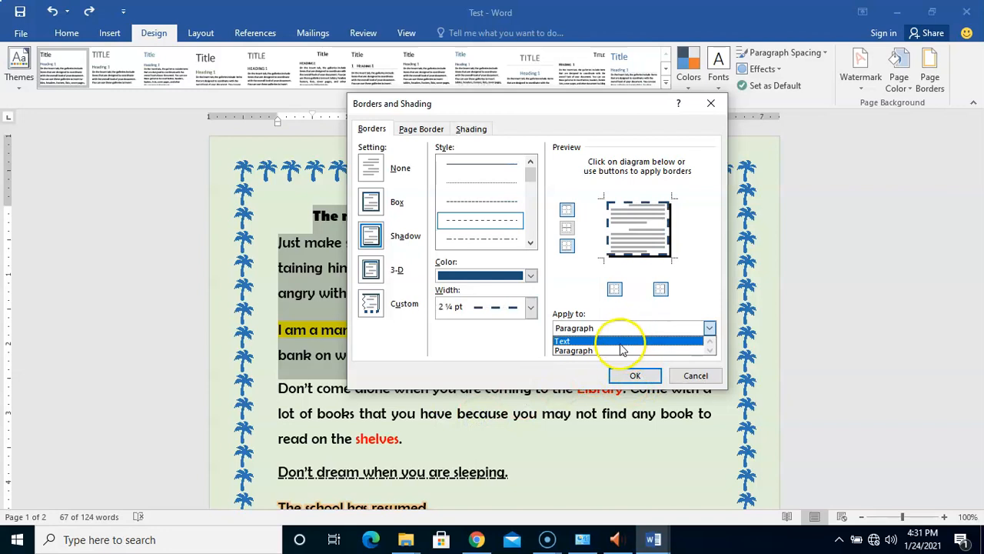
left_click(618, 353)
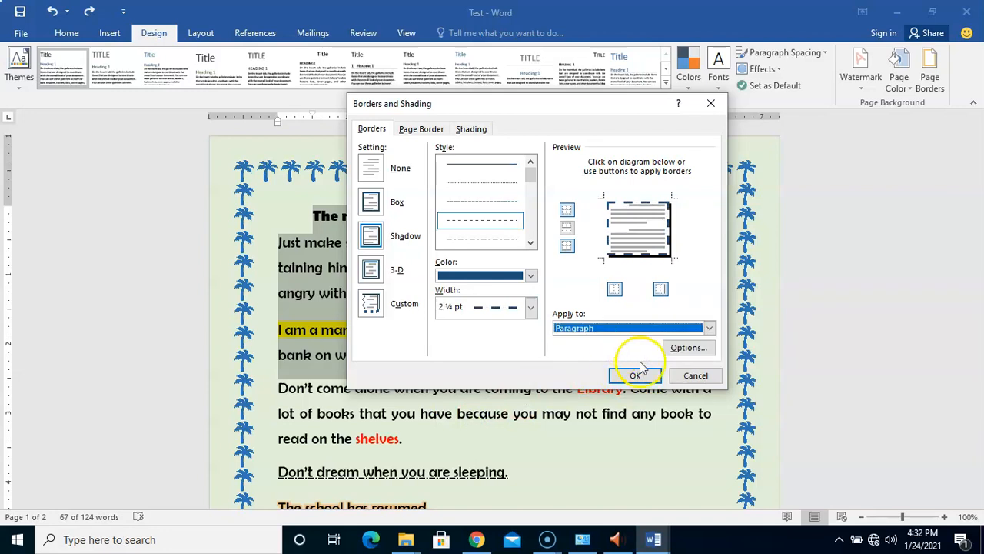
left_click(635, 376)
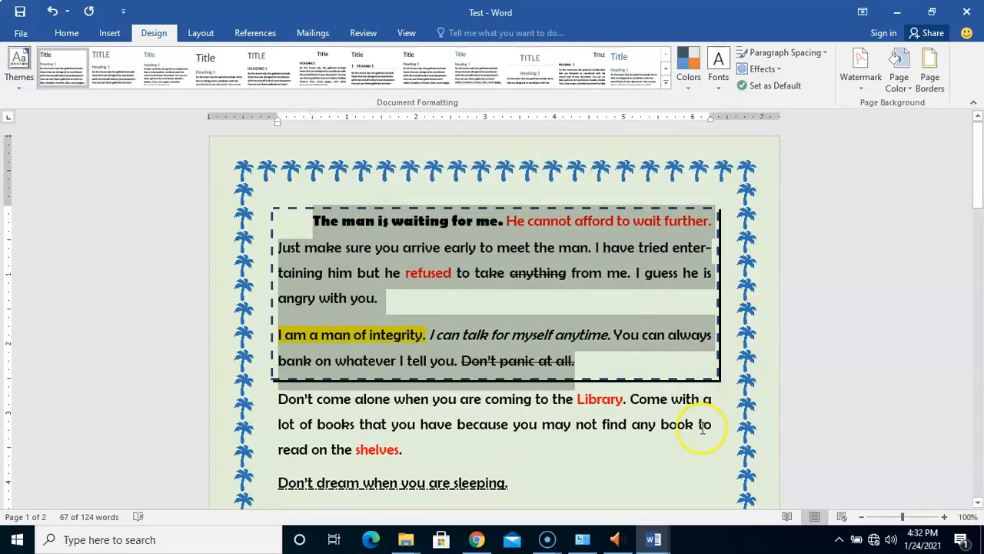
Change the shadow border around the two selected paragraphs to a solid line 2 ¼ pt wide
left_click(929, 66)
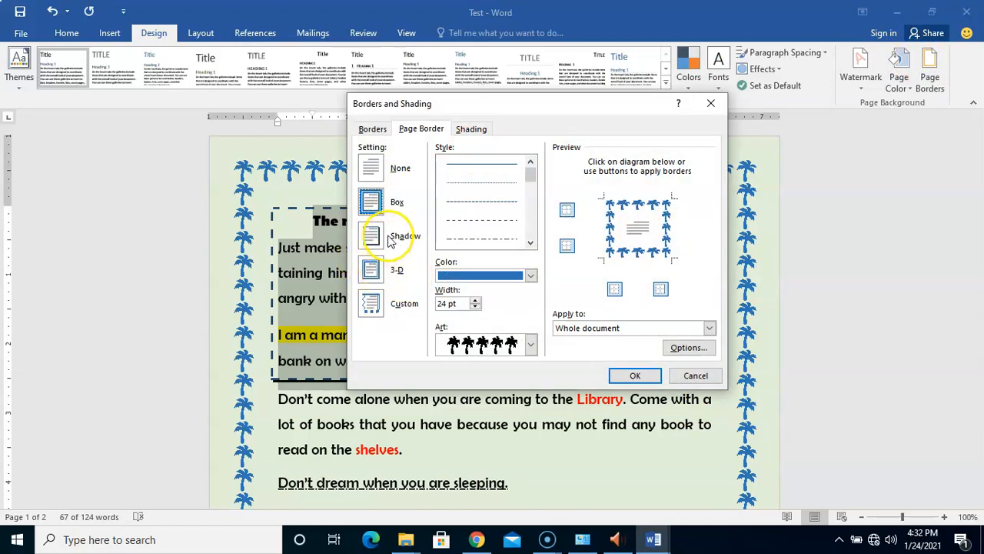
left_click(370, 129)
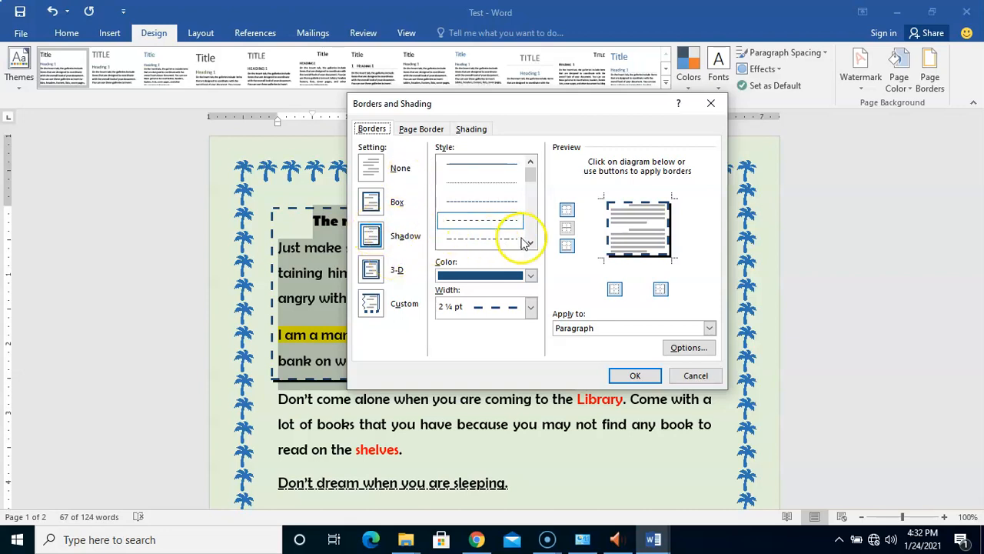
left_click(485, 165)
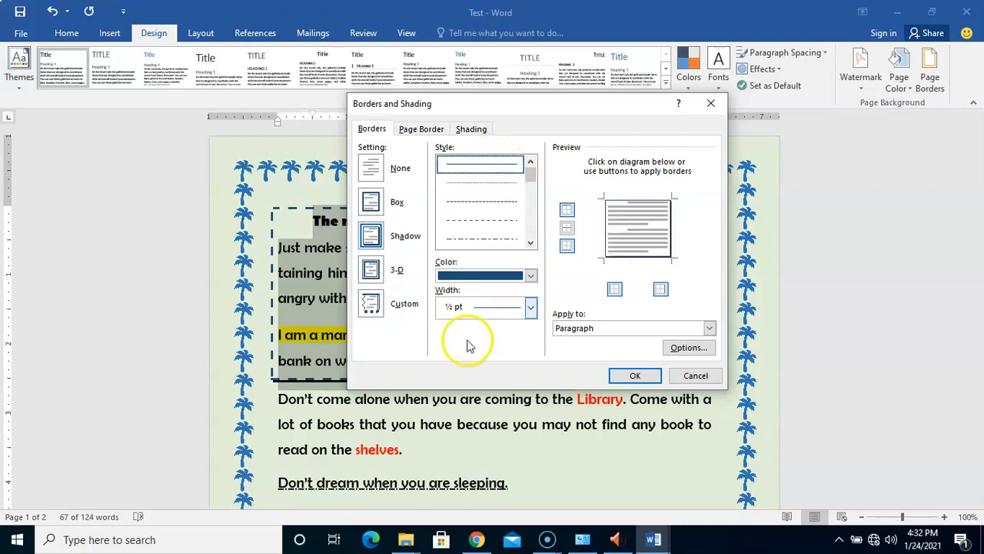
left_click(530, 308)
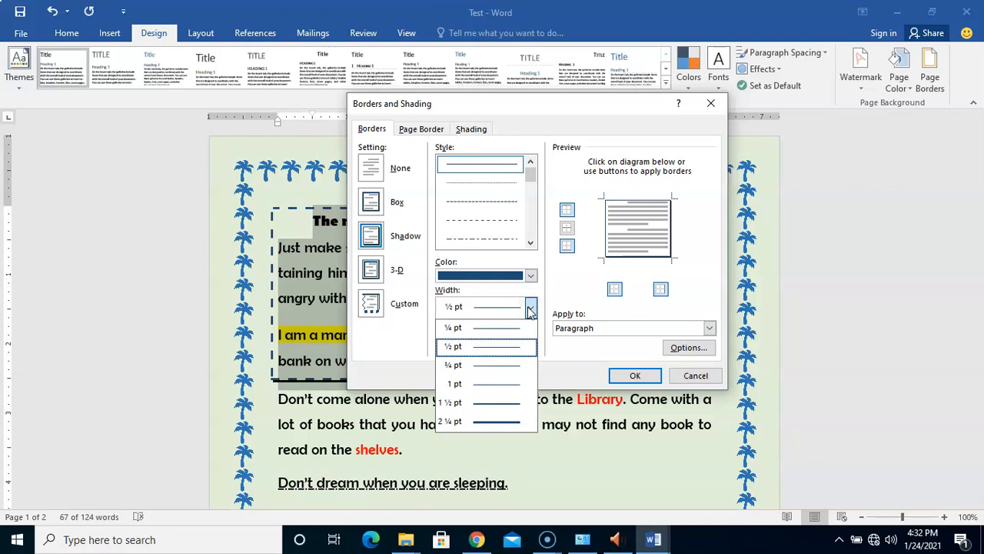
left_click(500, 422)
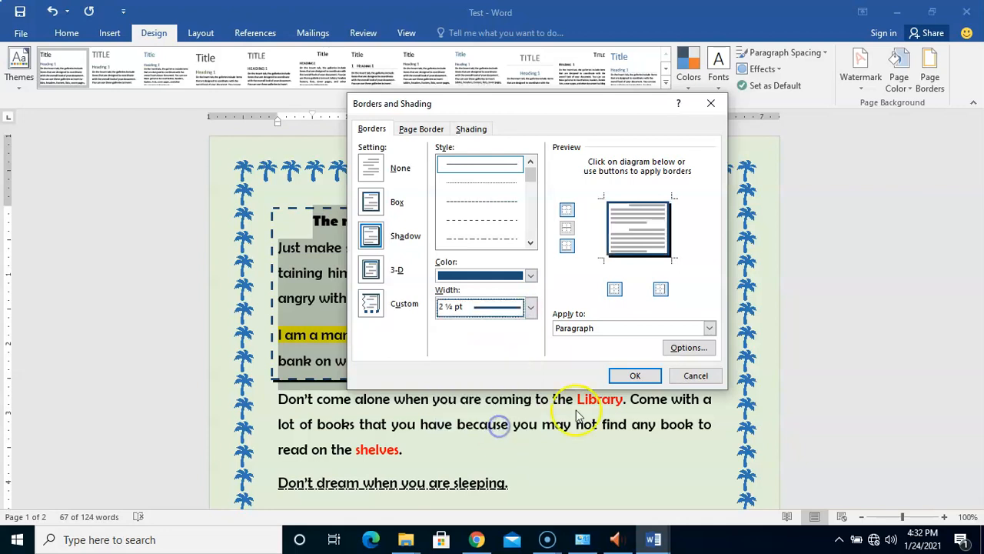
left_click(630, 376)
Undo the solid and the dashed shadow borders on the first two paragraphs
left_click(750, 372)
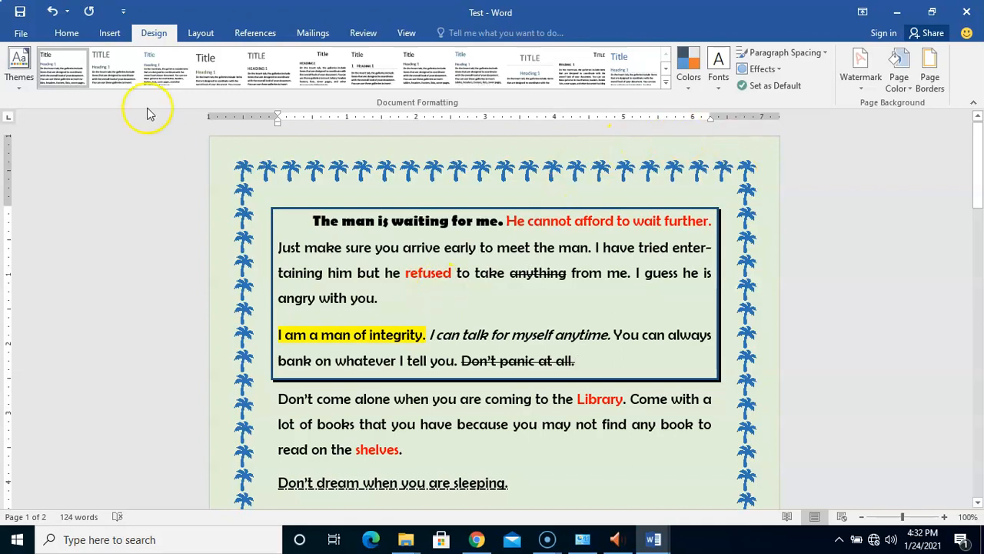
left_click(50, 12)
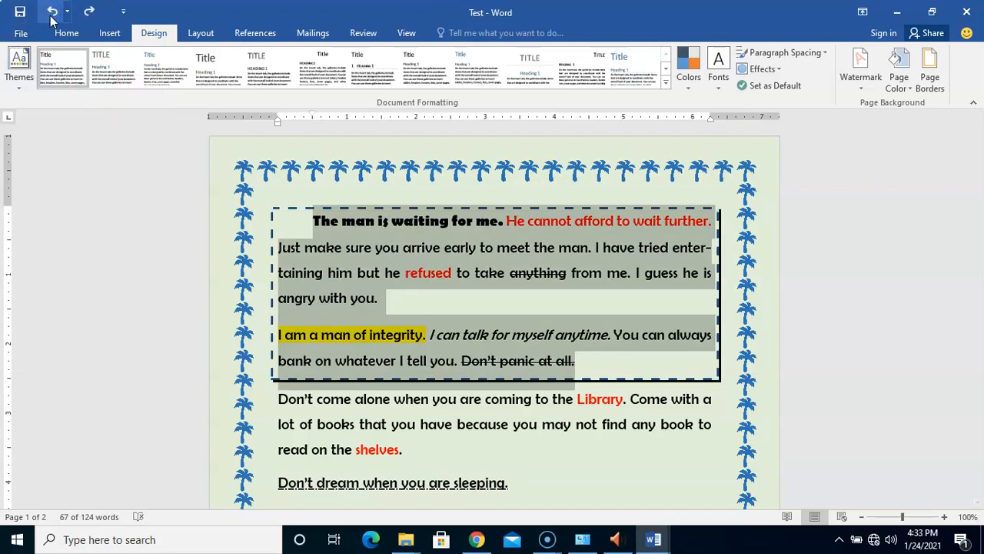
left_click(52, 13)
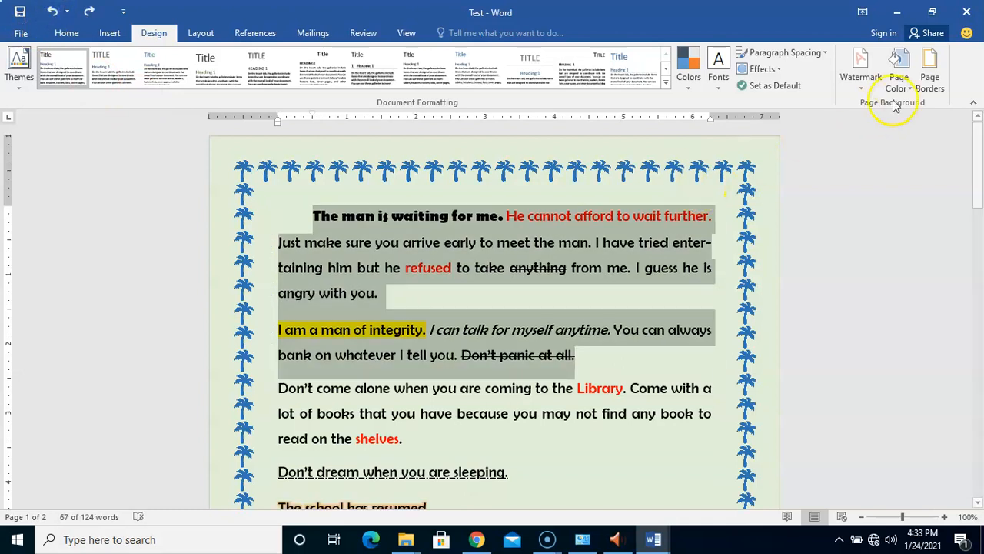
Try the 3-D setting on the page border and as a 2 ¼ pt border on the selected paragraphs, and undo it
left_click(928, 71)
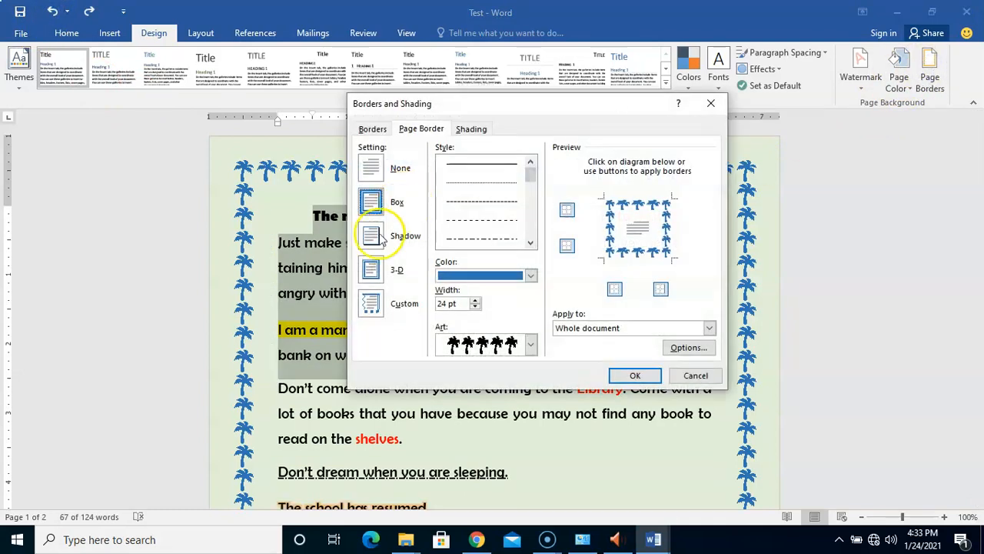
left_click(372, 270)
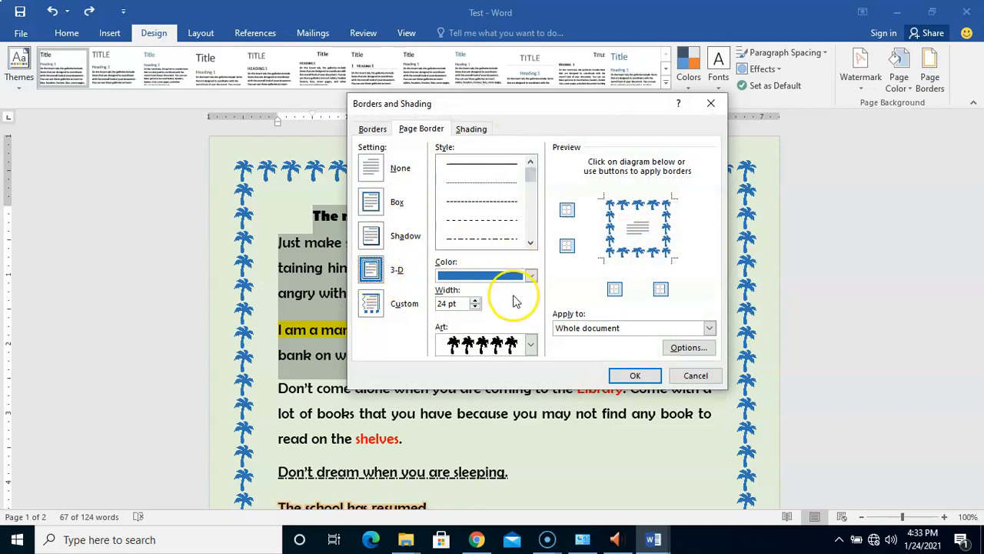
left_click(377, 132)
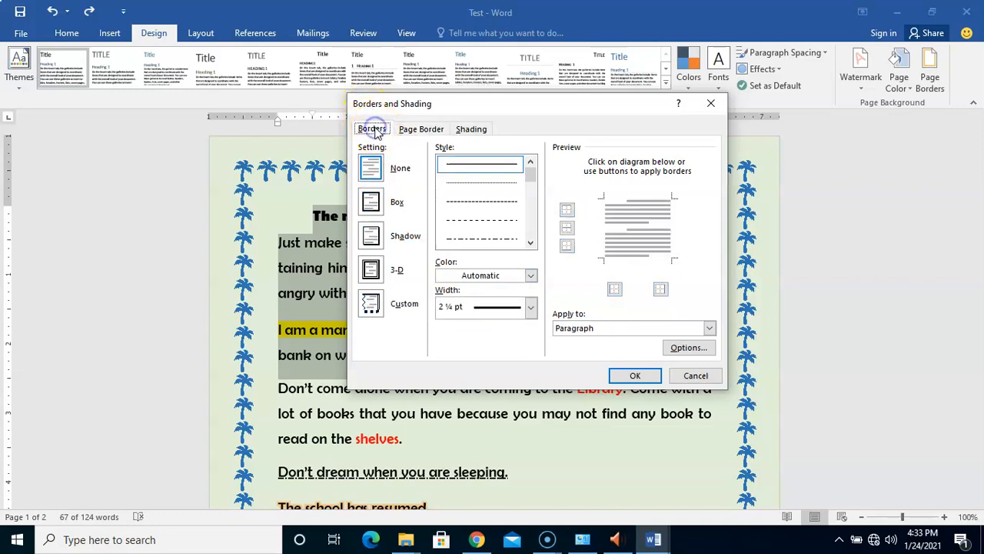
left_click(372, 273)
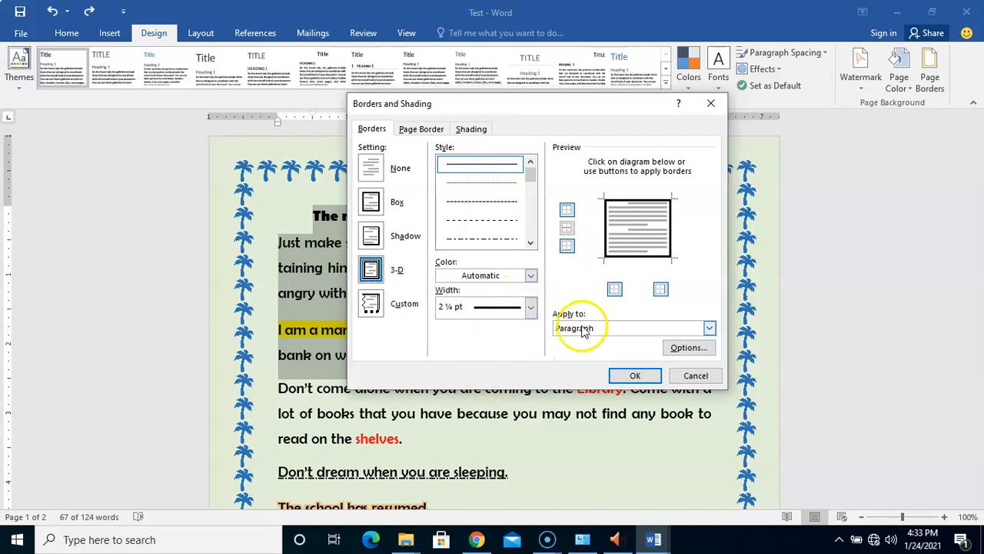
left_click(634, 376)
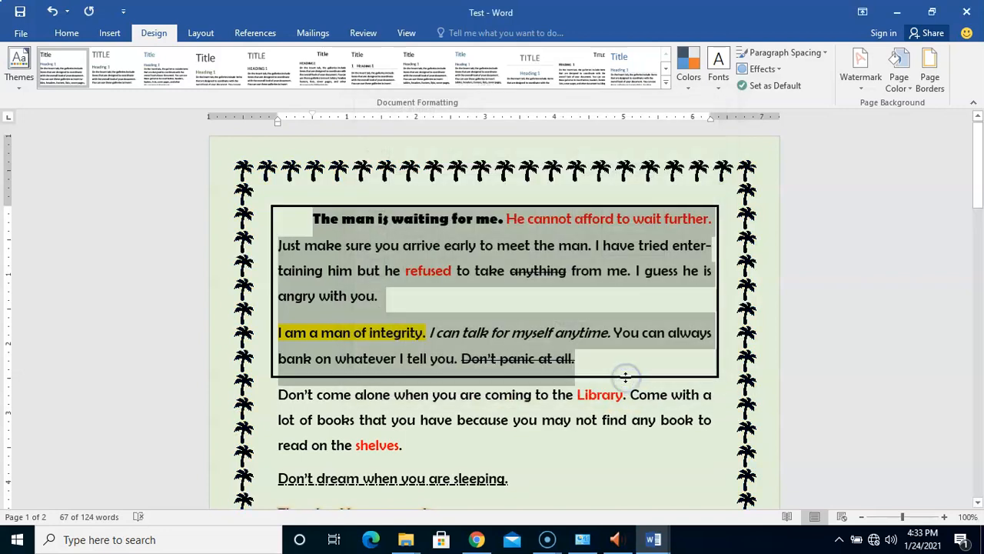
left_click(660, 408)
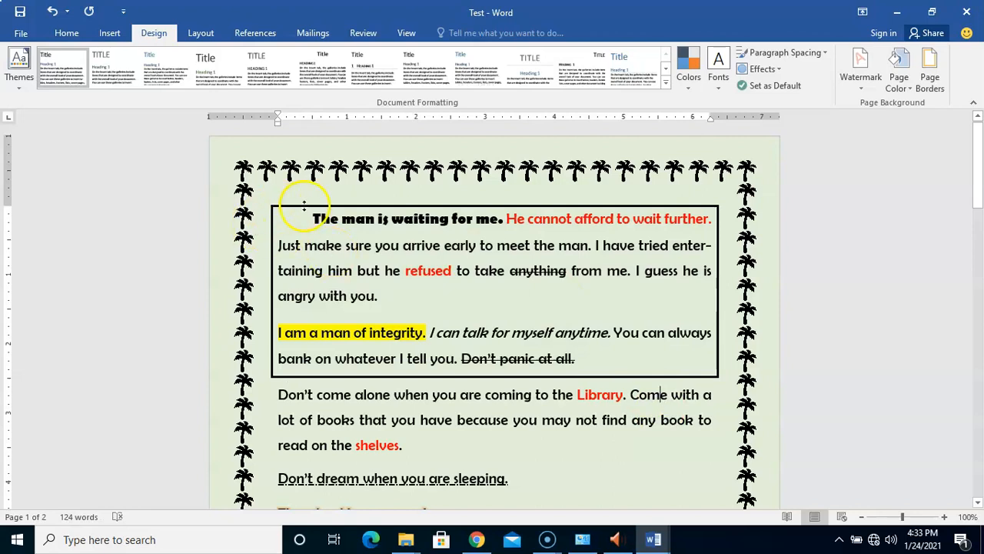
left_click(52, 12)
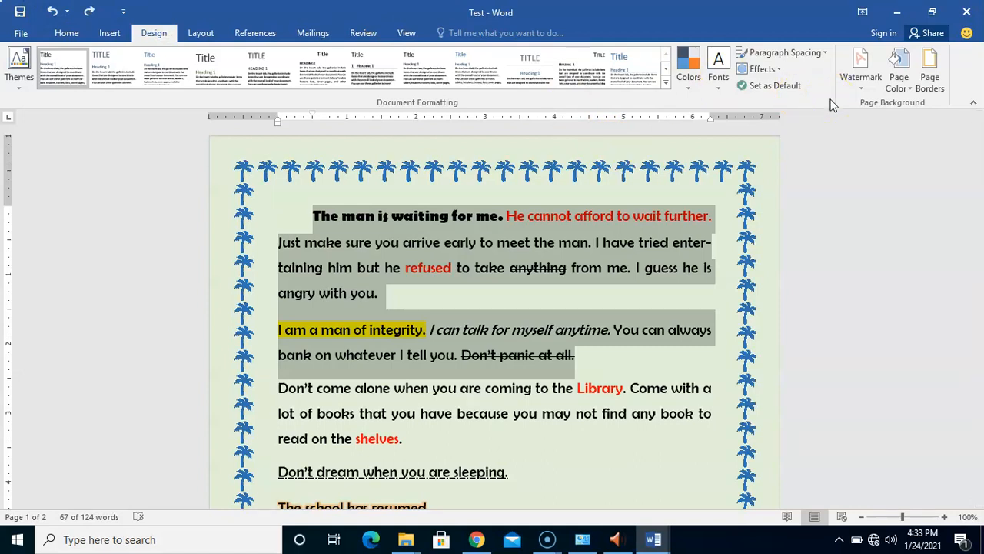
Try an orange shading fill for the two selected paragraphs and replace it with light gold
left_click(928, 63)
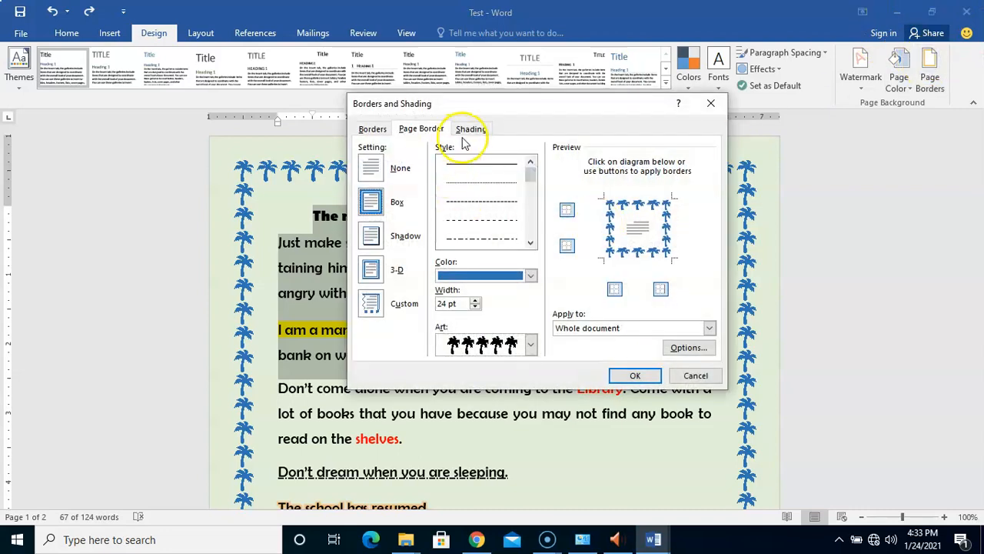
left_click(470, 130)
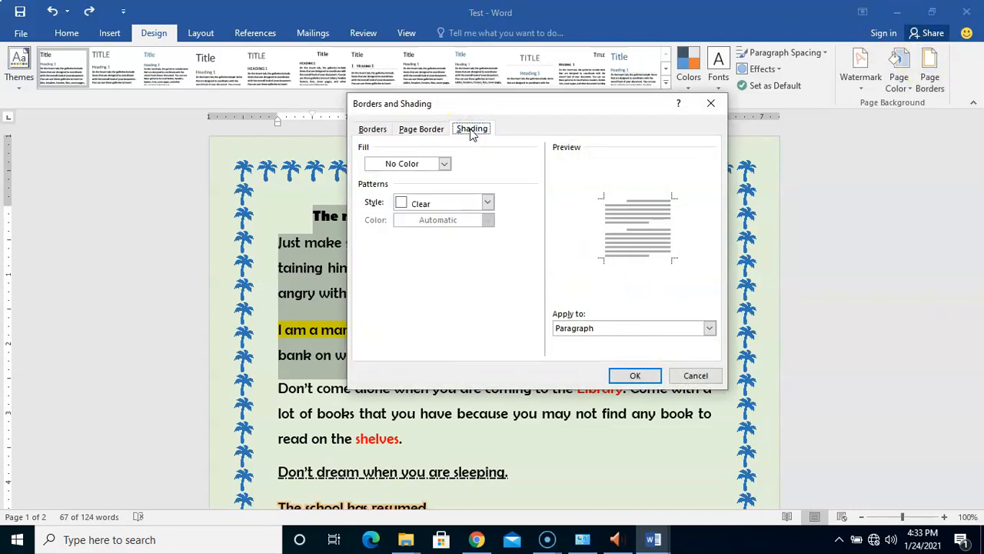
left_click(415, 168)
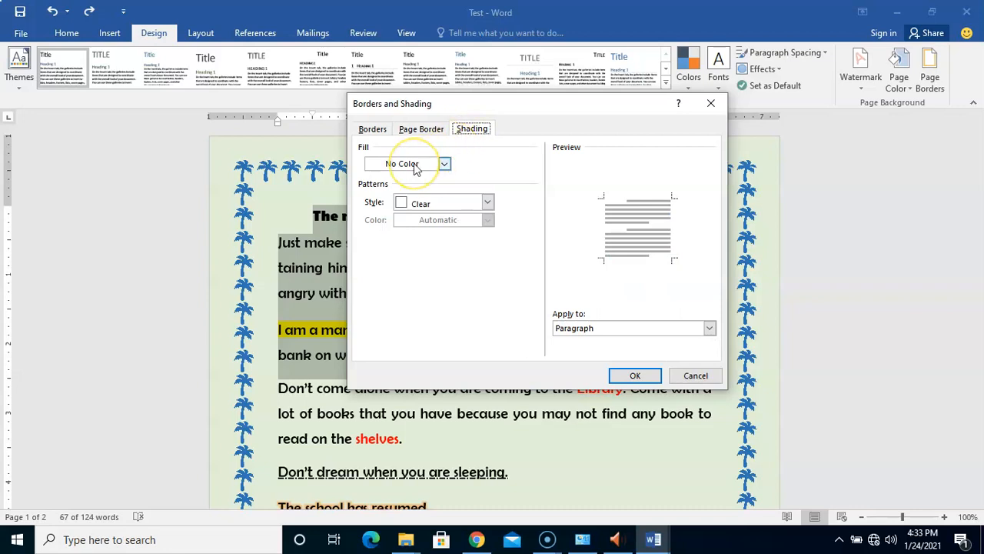
left_click(443, 166)
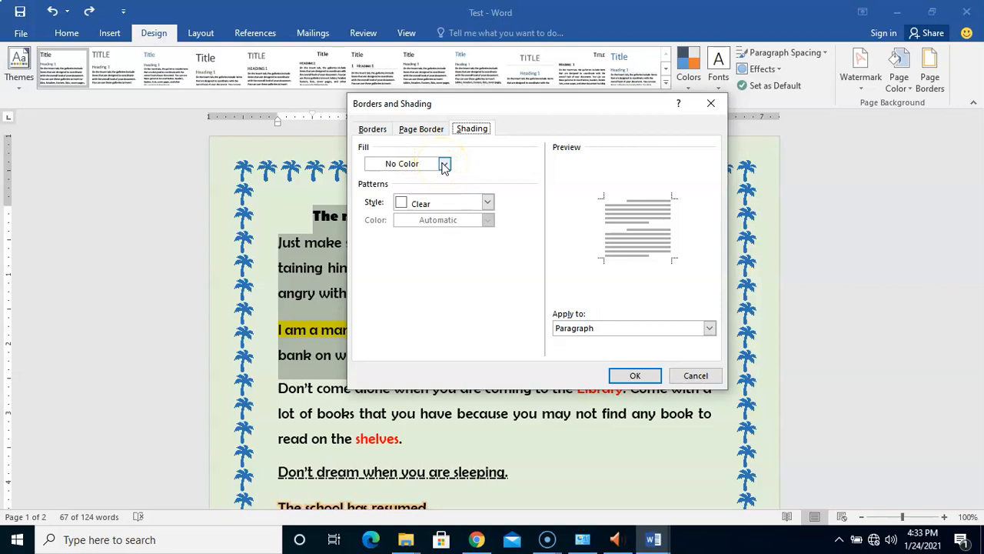
left_click(444, 165)
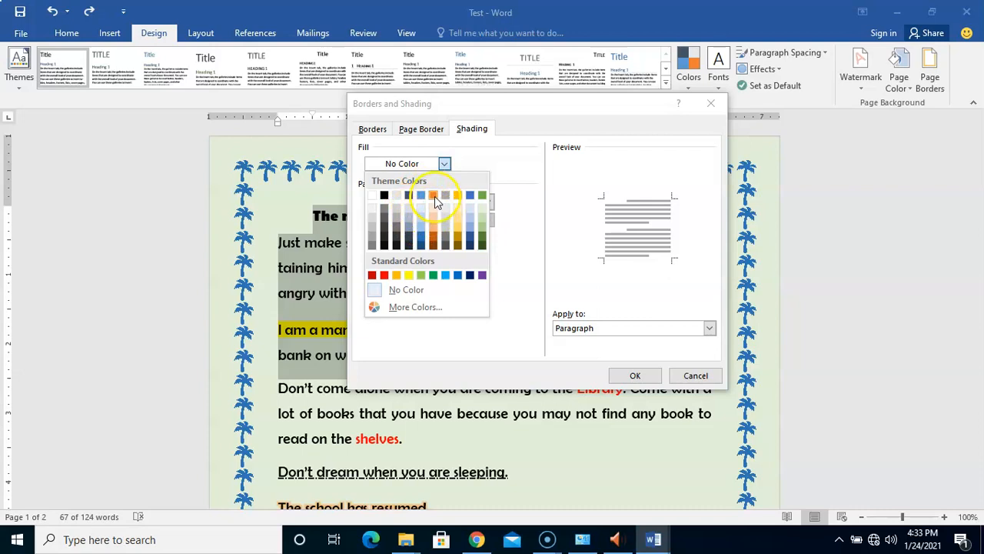
left_click(434, 196)
left_click(444, 164)
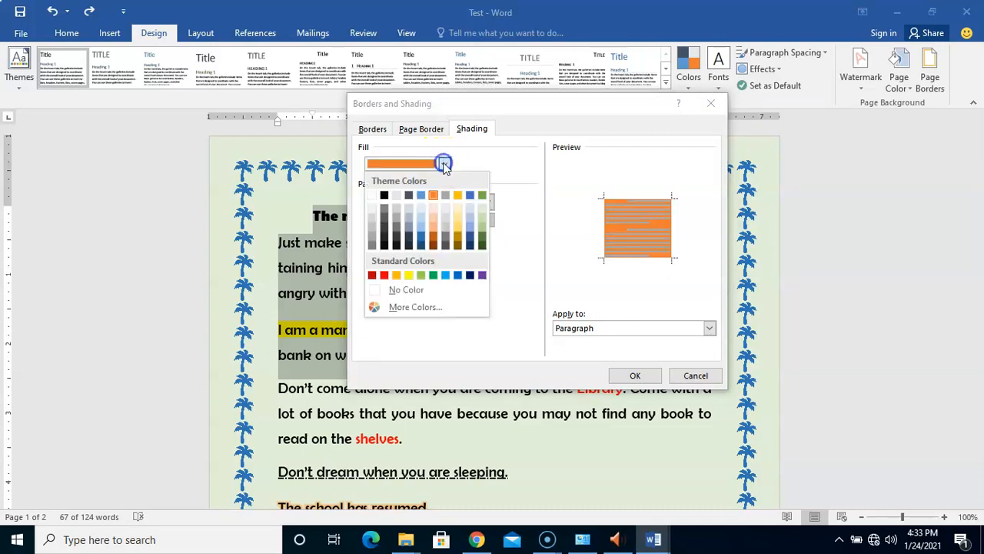
left_click(459, 223)
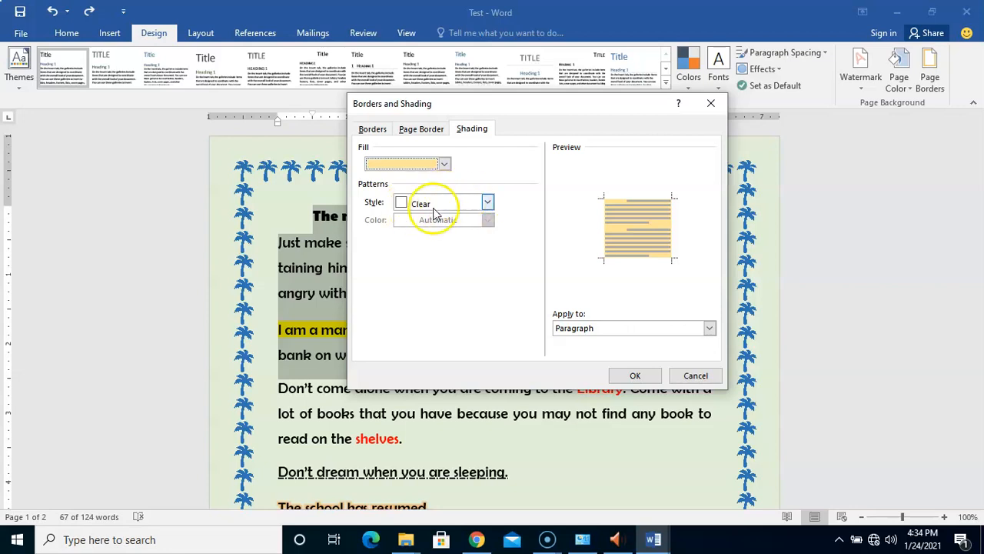
Try the Solid (100%) pattern style on the shading and set it back to Clear
left_click(488, 201)
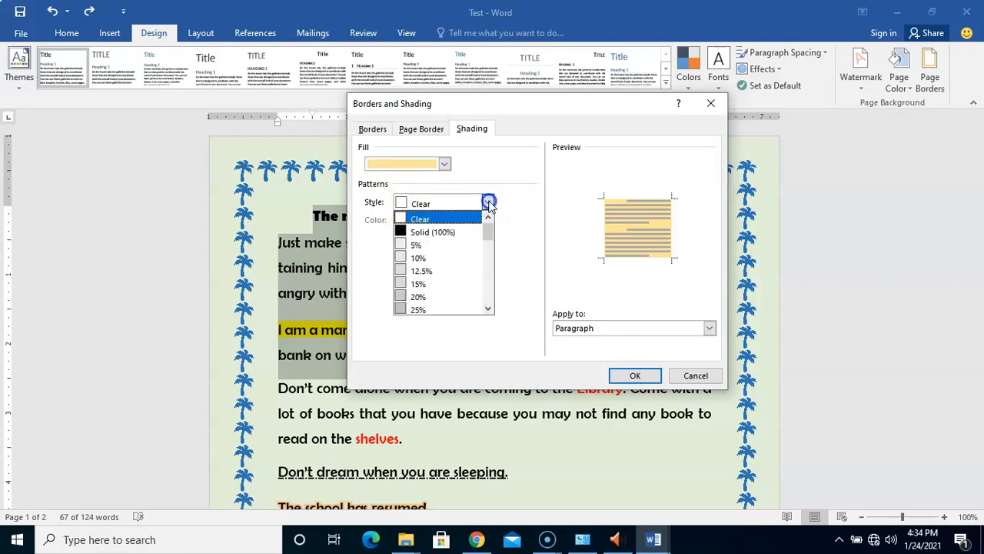
left_click(436, 233)
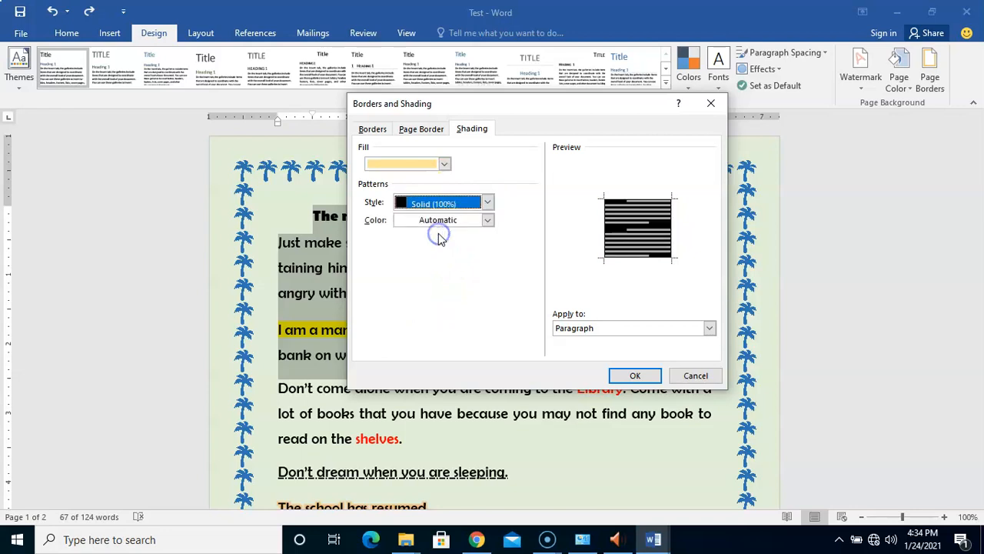
left_click(488, 201)
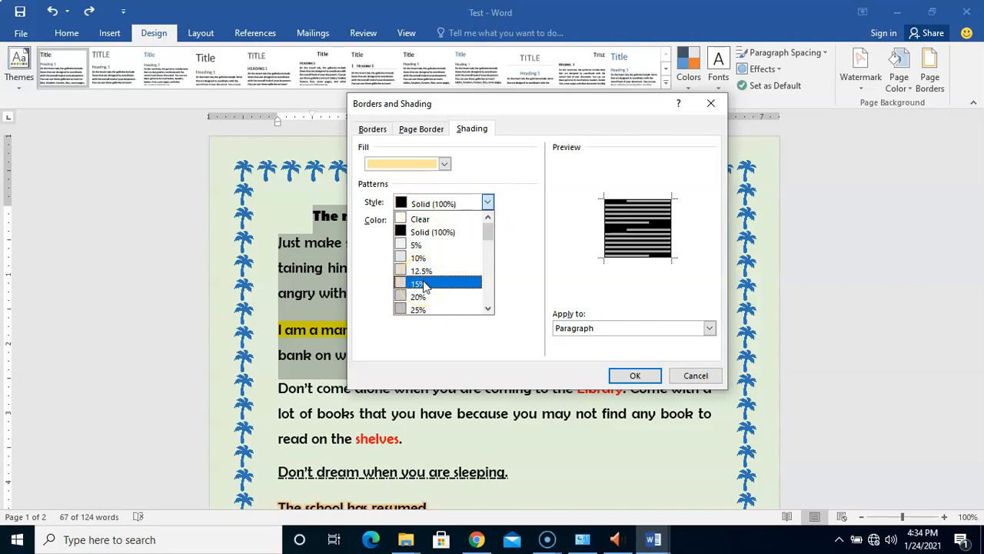
left_click(487, 201)
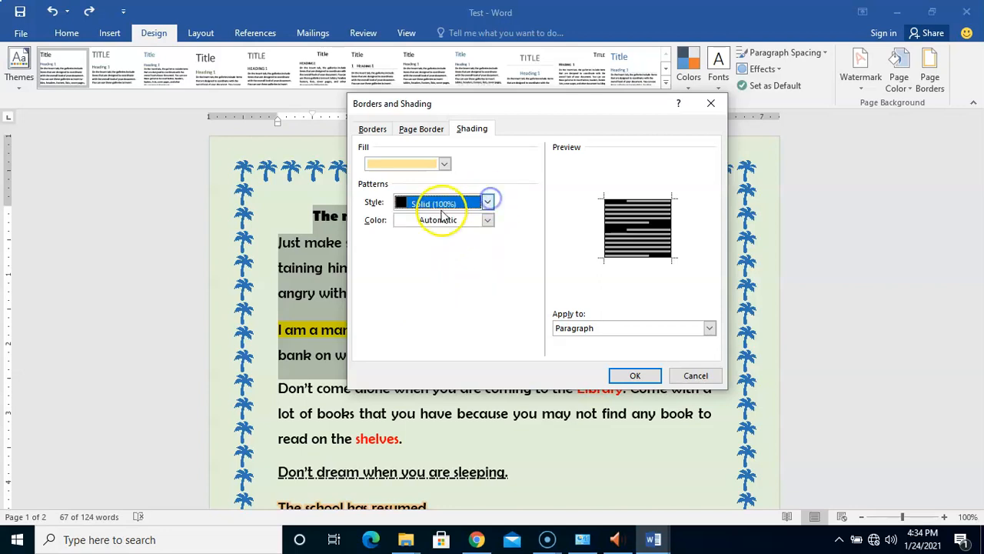
left_click(487, 202)
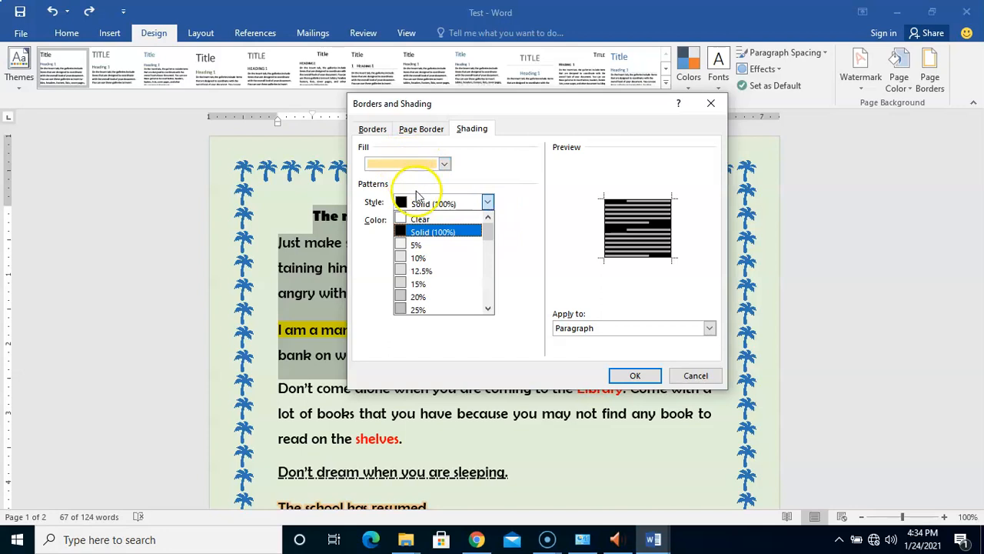
left_click(420, 219)
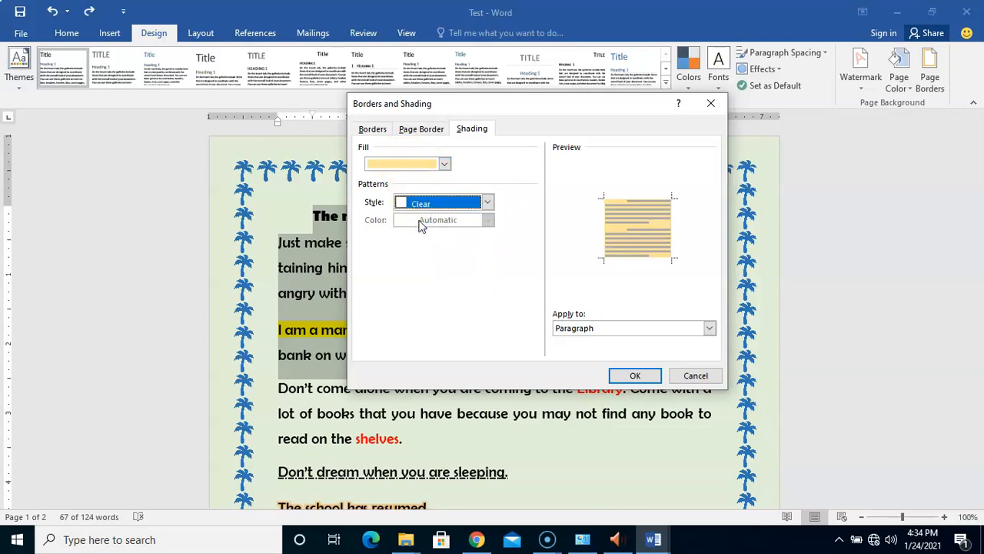
left_click(434, 220)
Apply the light gold shading to the selected text instead of the paragraphs, and undo it
left_click(643, 331)
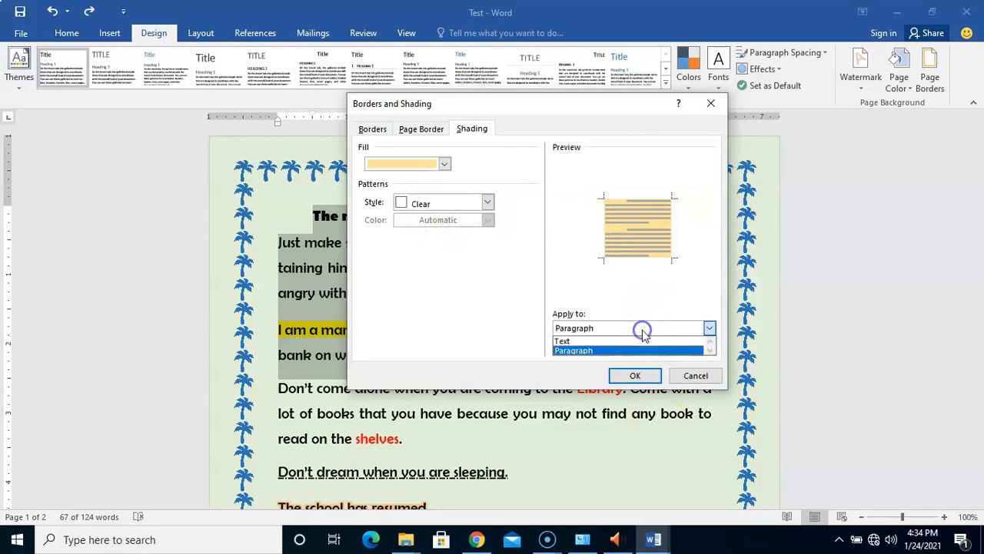
left_click(589, 341)
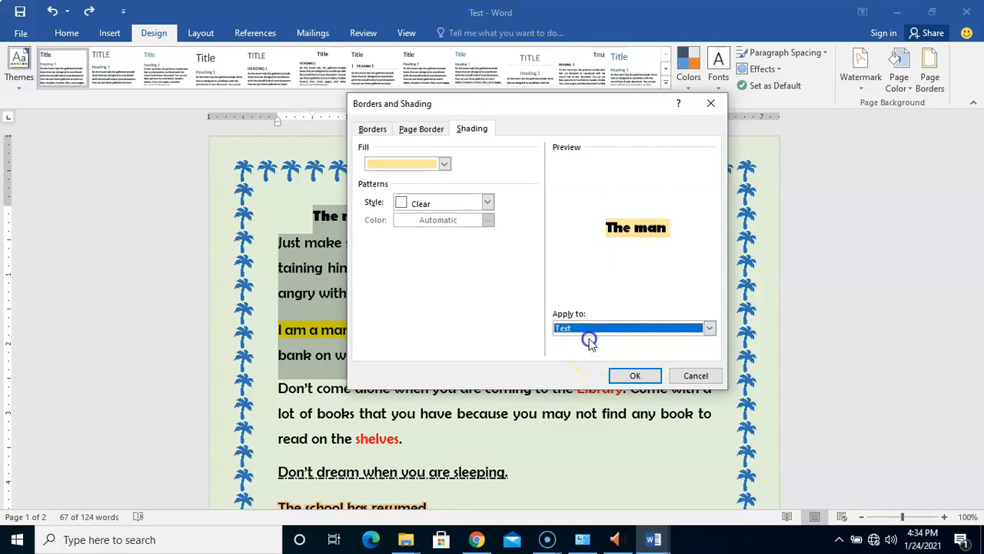
left_click(635, 375)
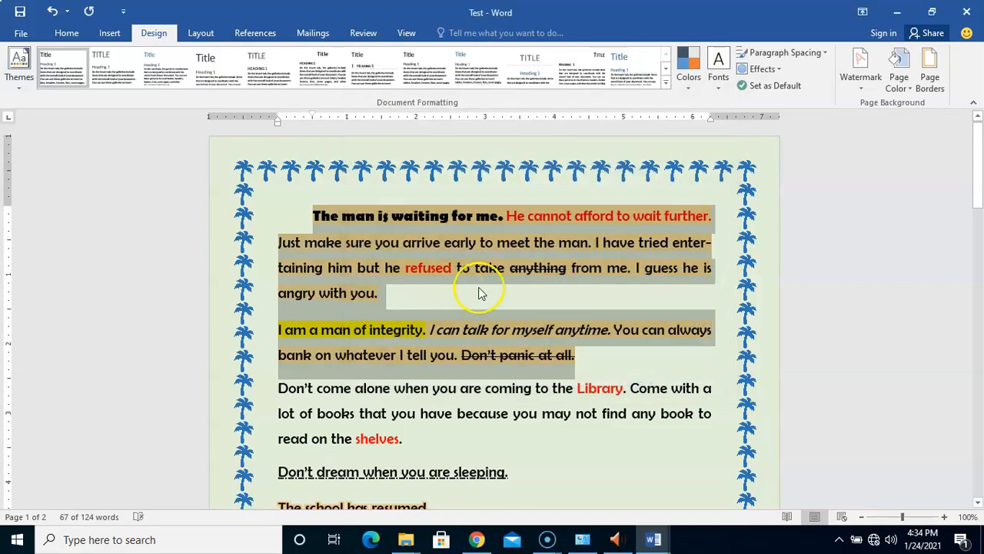
left_click(589, 361)
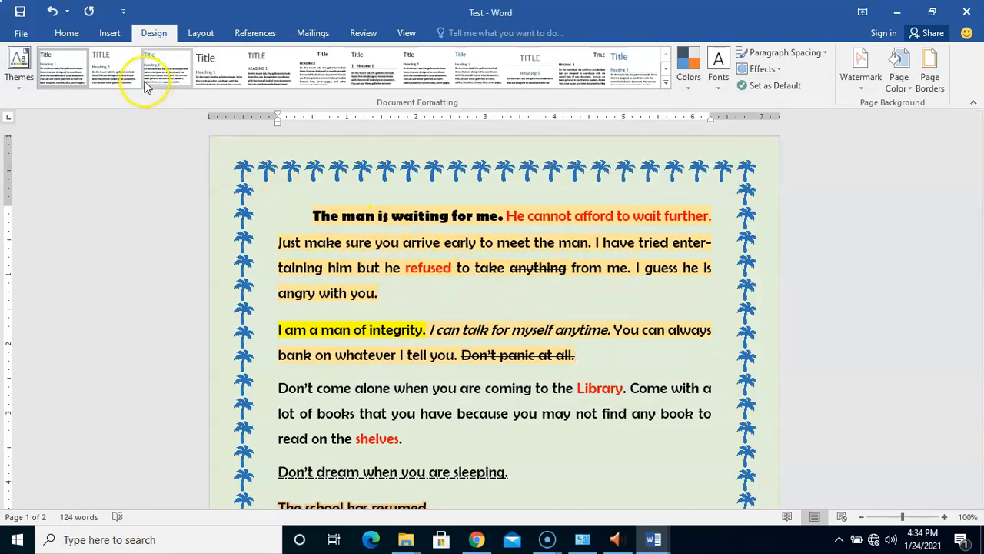
left_click(51, 10)
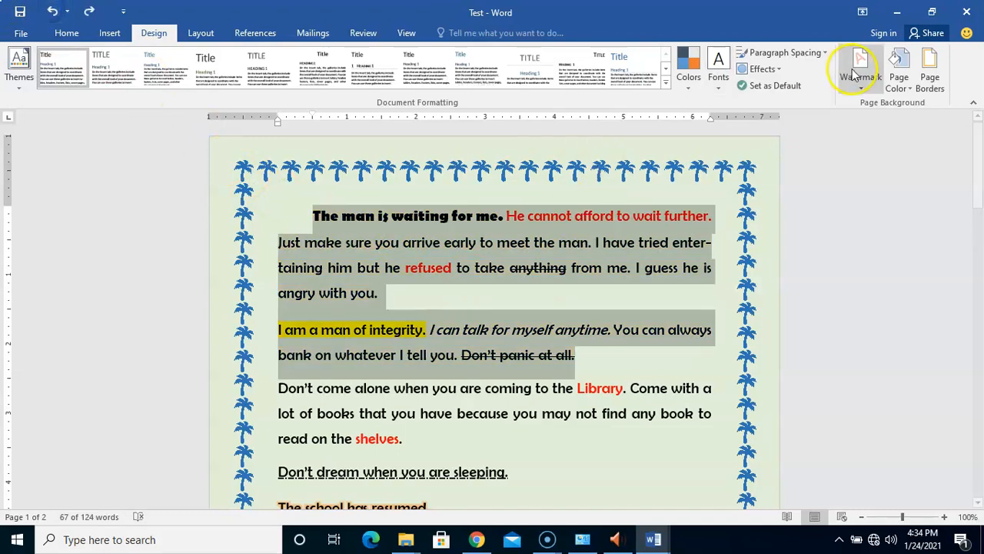
Shade the first two paragraphs with a light gold fill applied to the whole paragraph
left_click(930, 73)
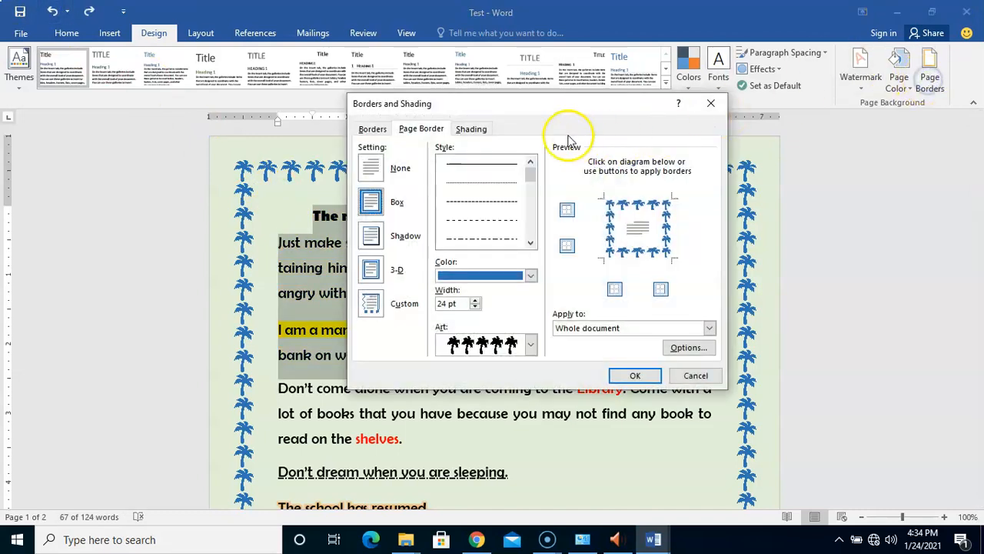
left_click(473, 129)
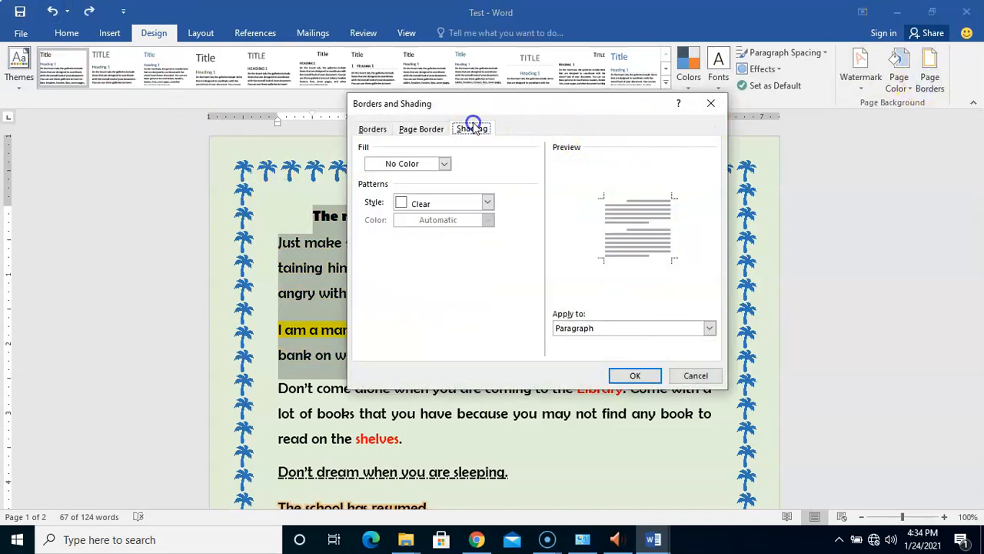
left_click(444, 163)
left_click(457, 220)
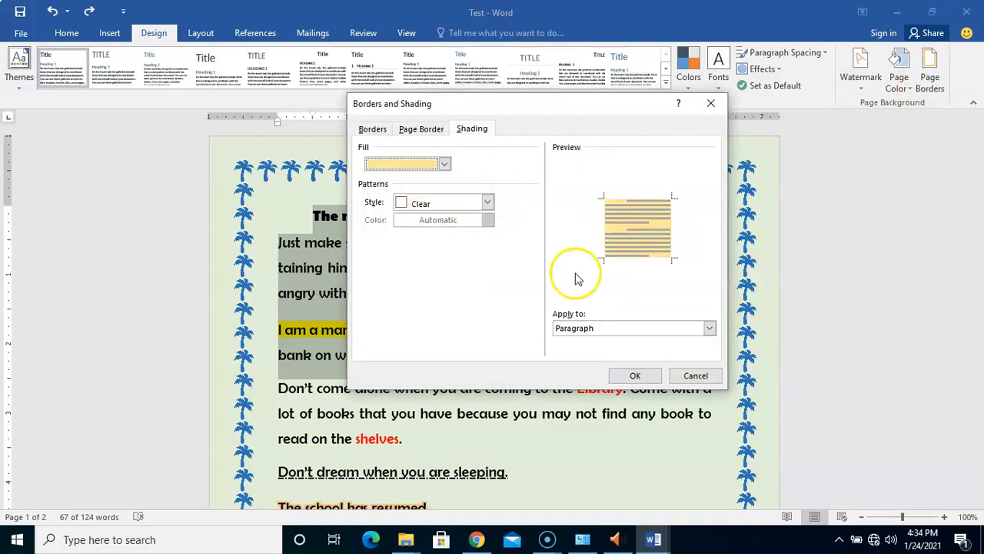
left_click(624, 374)
left_click(646, 419)
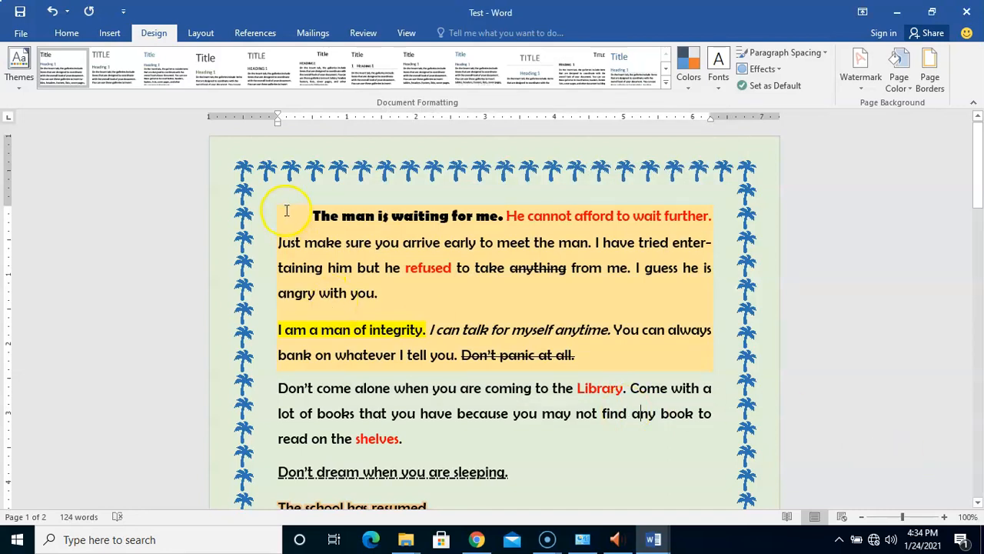
Add a dark blue, 2 ¼ pt solid box border around the first two paragraphs
left_click_drag(286, 210, 586, 354)
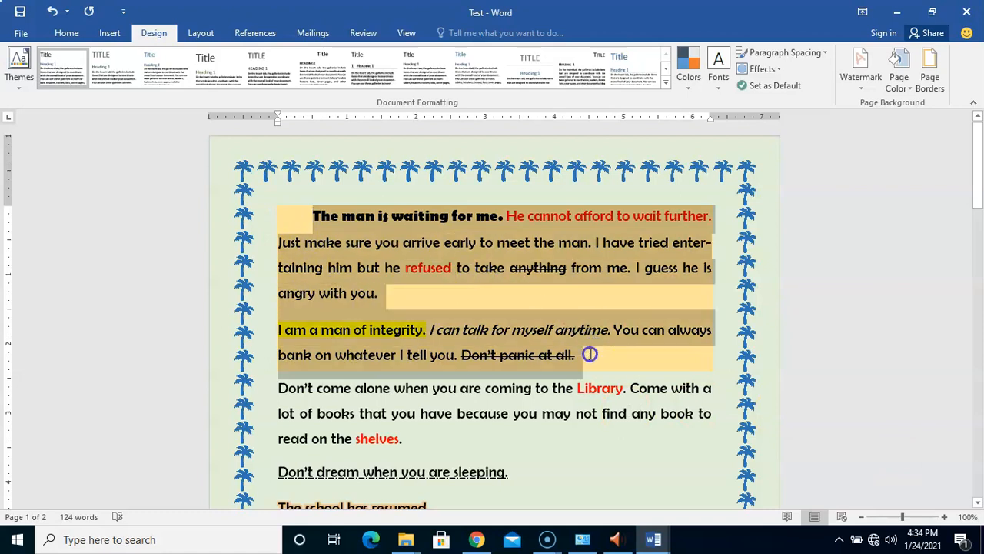
left_click(929, 76)
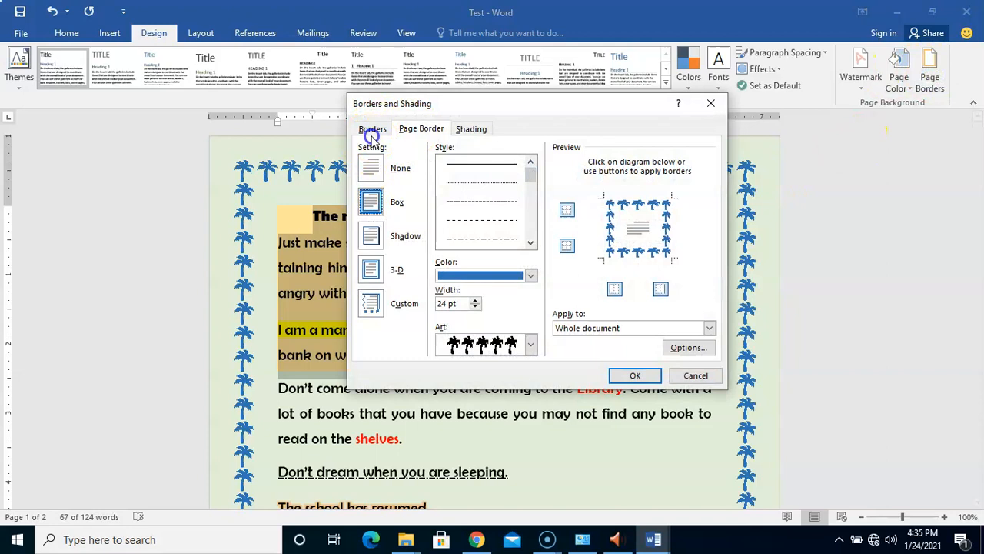
left_click(372, 131)
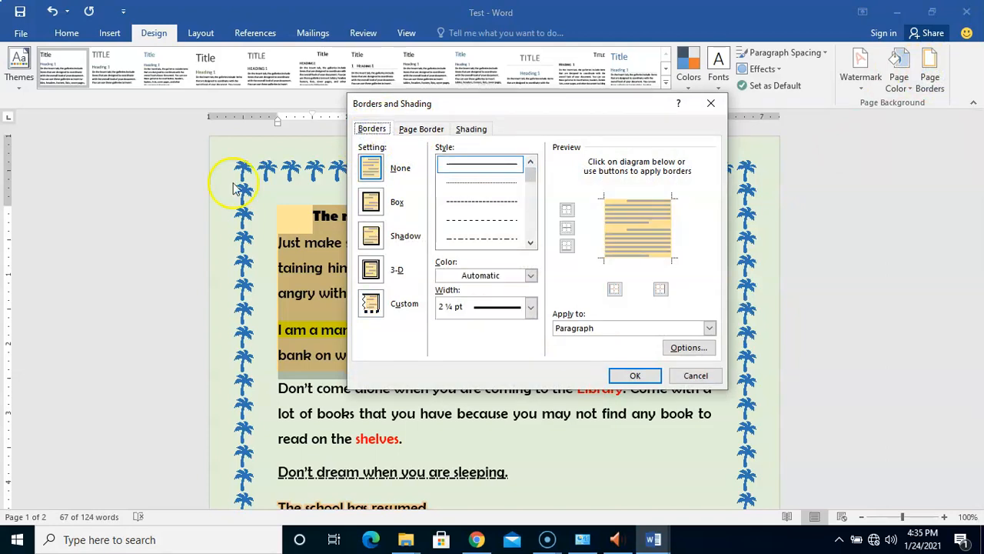
left_click(377, 204)
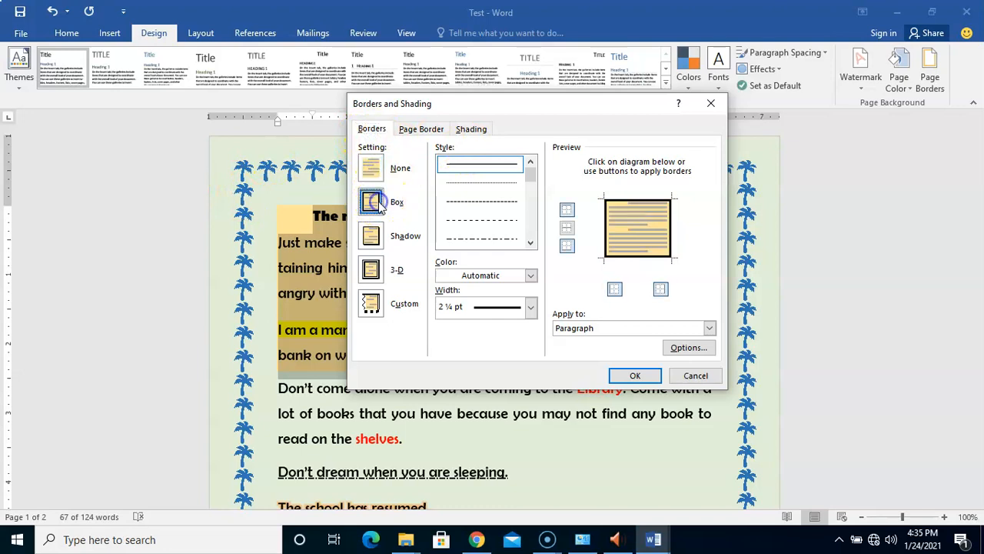
left_click(530, 275)
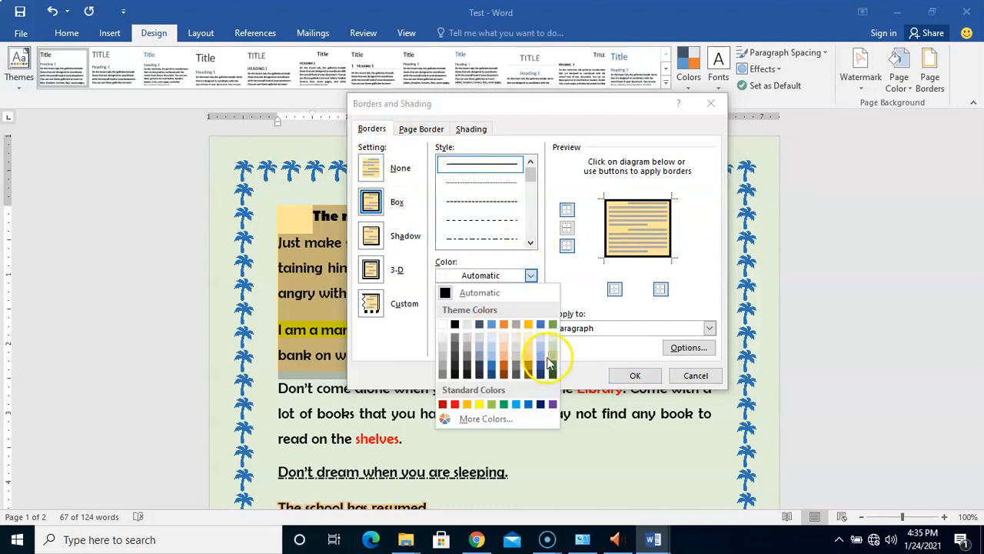
left_click(542, 367)
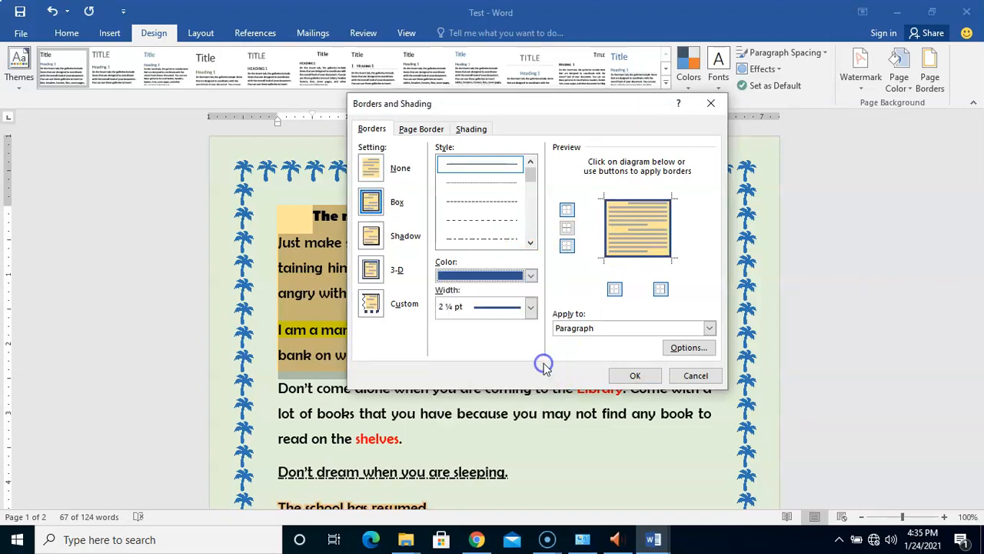
left_click(636, 375)
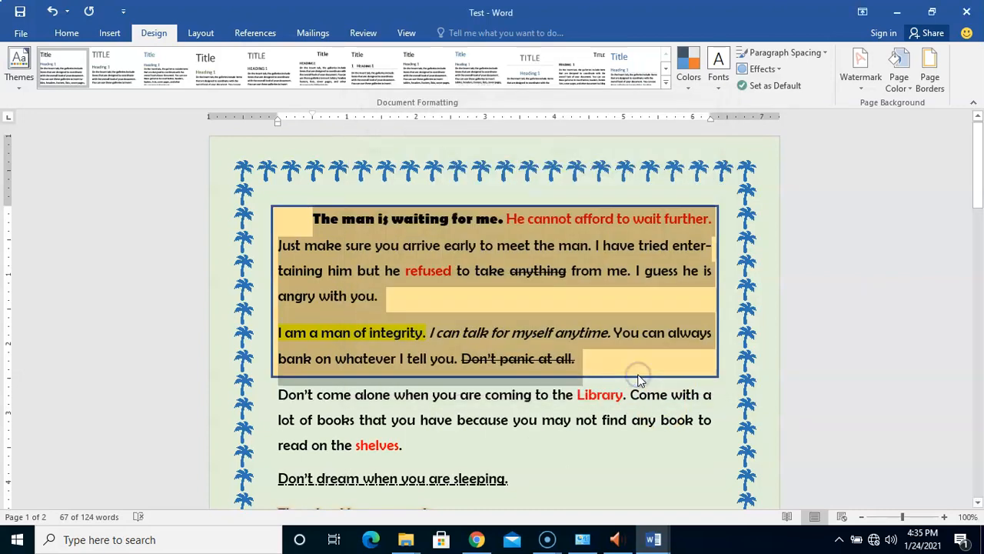
left_click(613, 406)
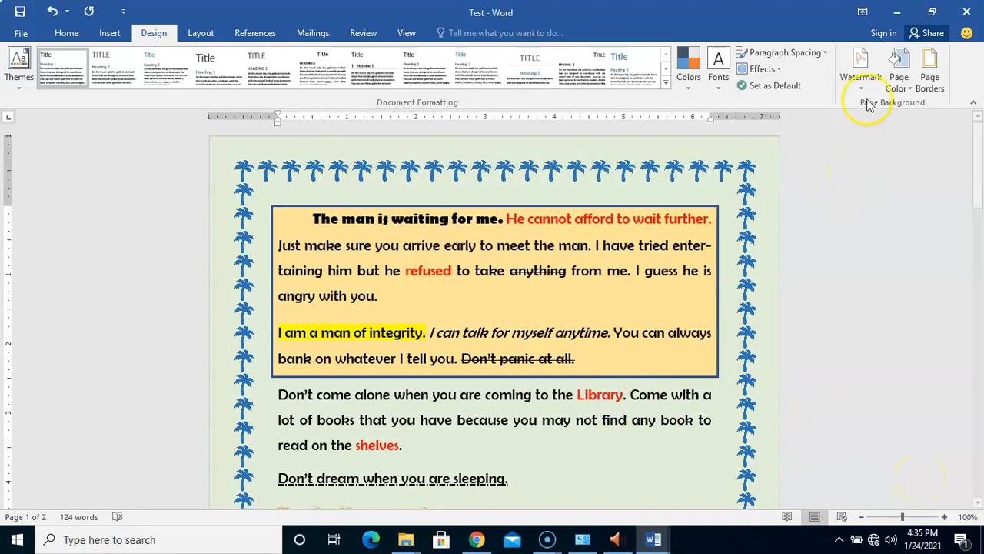
Remove the palm tree art page border from the whole document
left_click(930, 77)
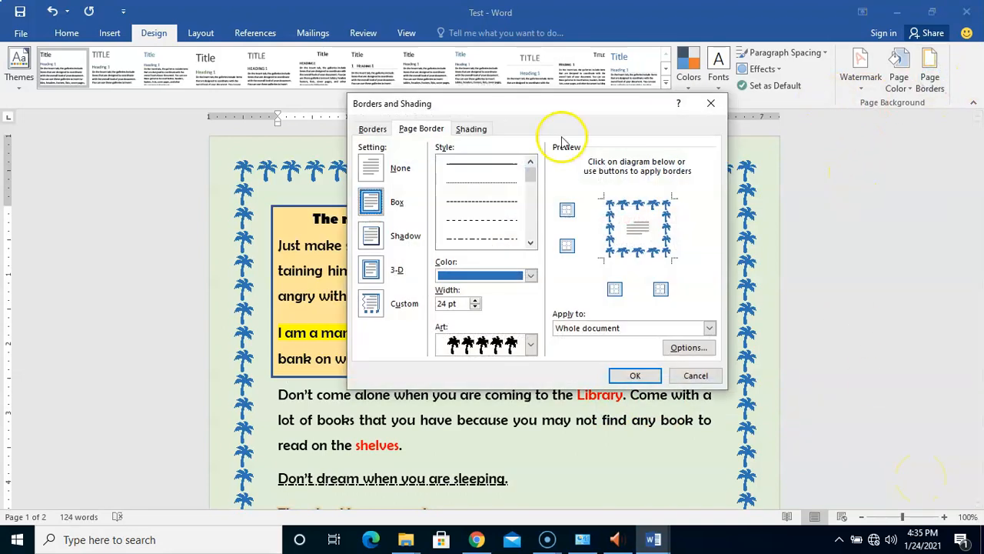
left_click(415, 130)
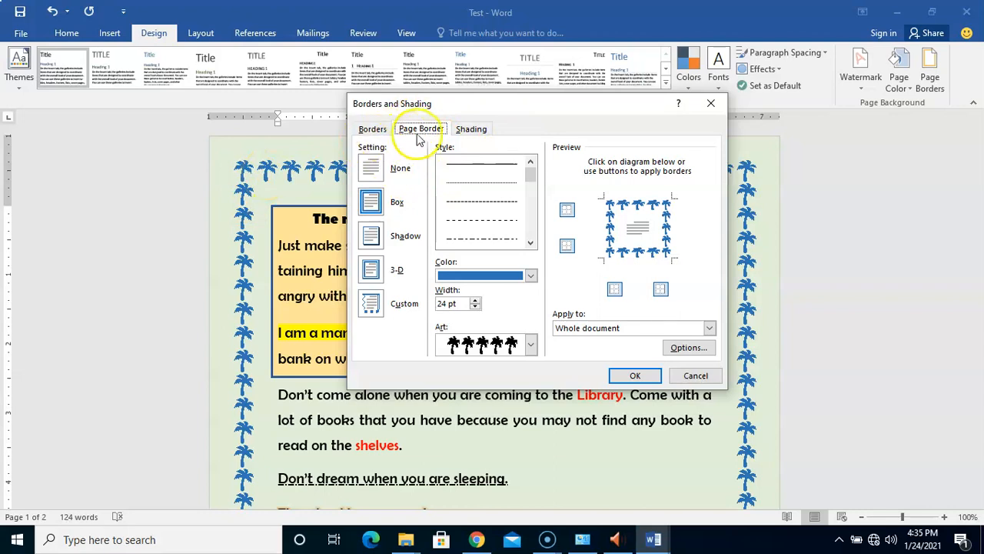
left_click(369, 176)
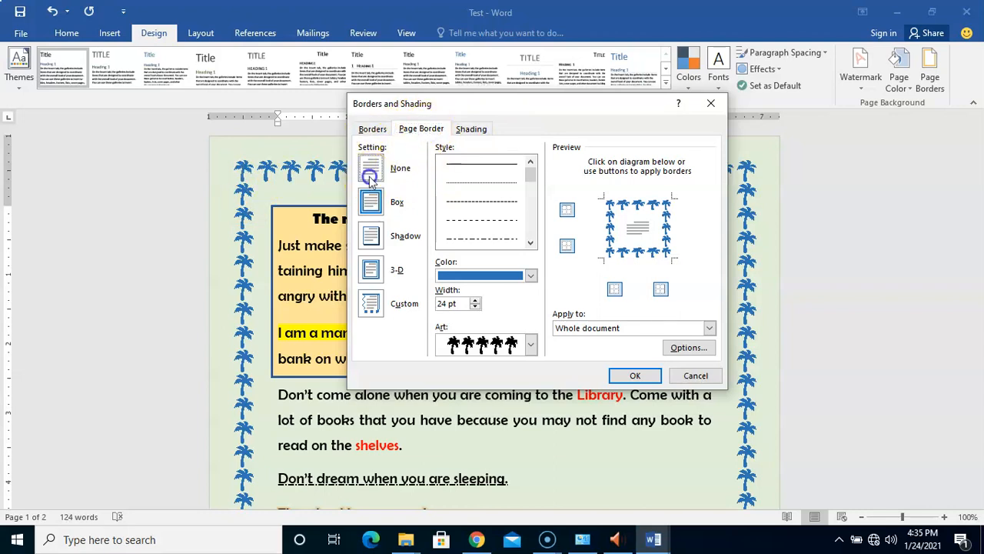
left_click(631, 375)
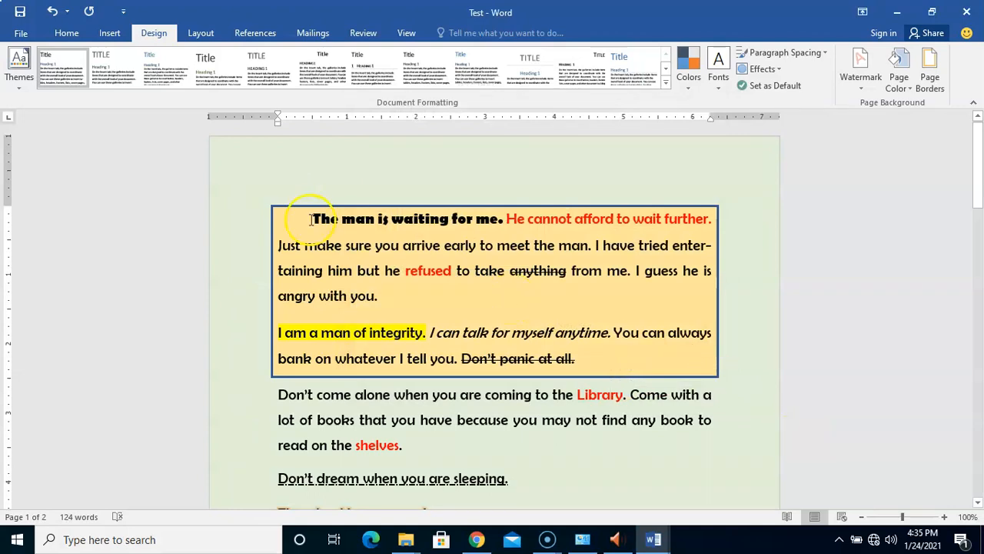
Remove the blue box border from the first two paragraphs
mouse_move(306, 218)
left_mouse_down()
mouse_move(576, 334)
mouse_move(576, 365)
mouse_move(578, 347)
mouse_move(579, 356)
left_mouse_up()
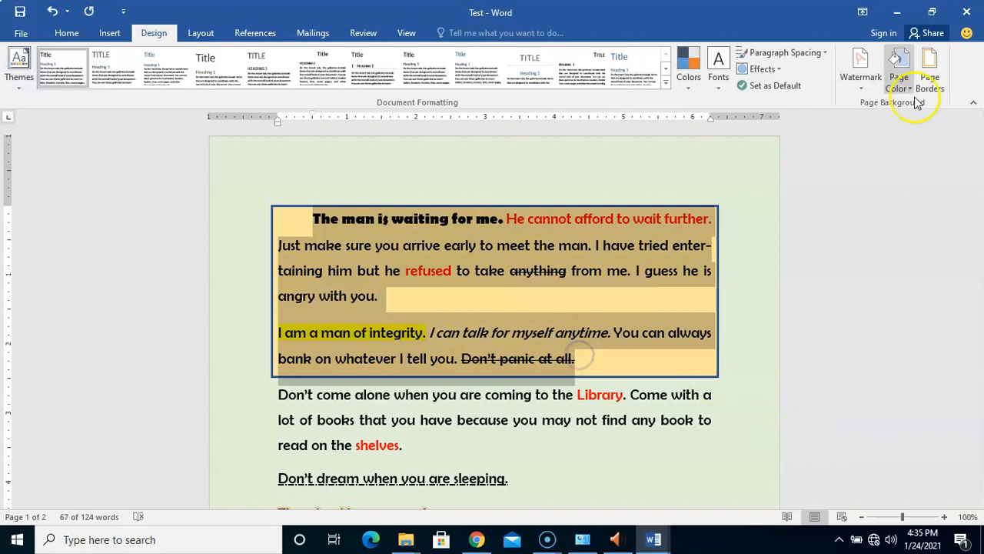
left_click(927, 68)
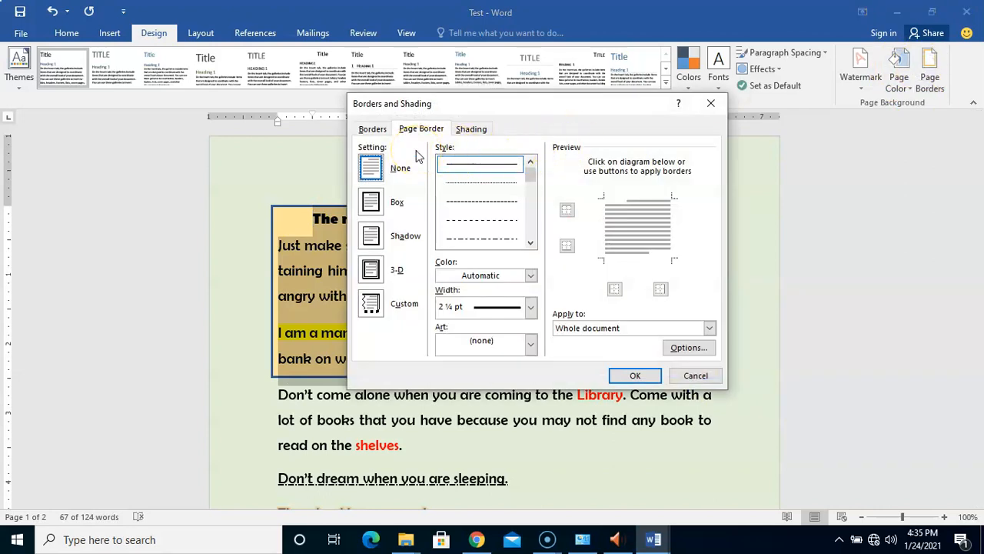
left_click(370, 128)
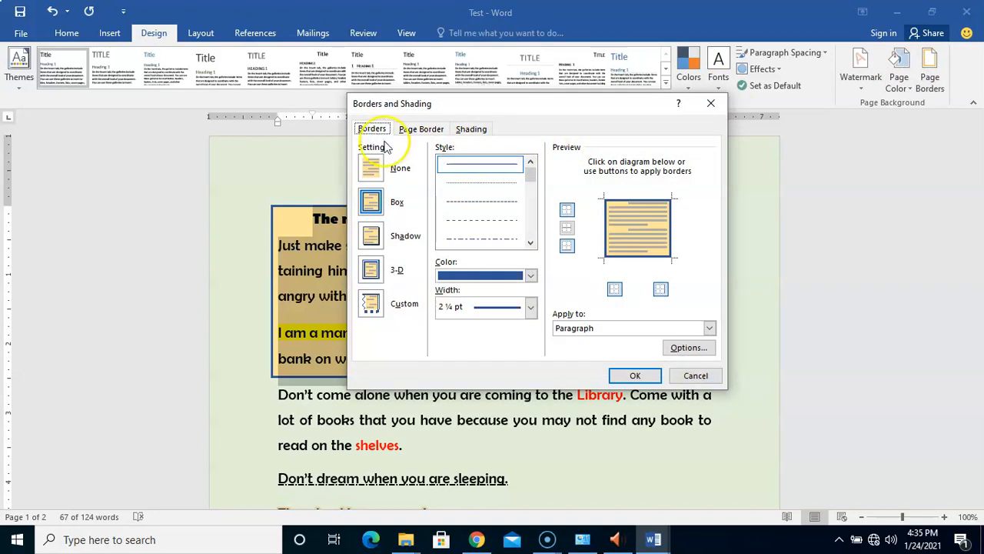
left_click(379, 174)
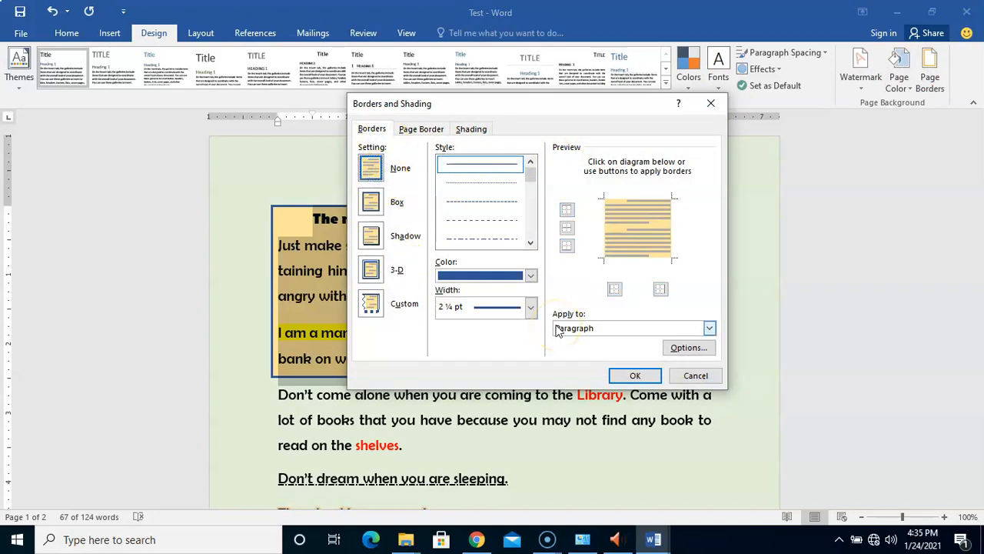
left_click(635, 375)
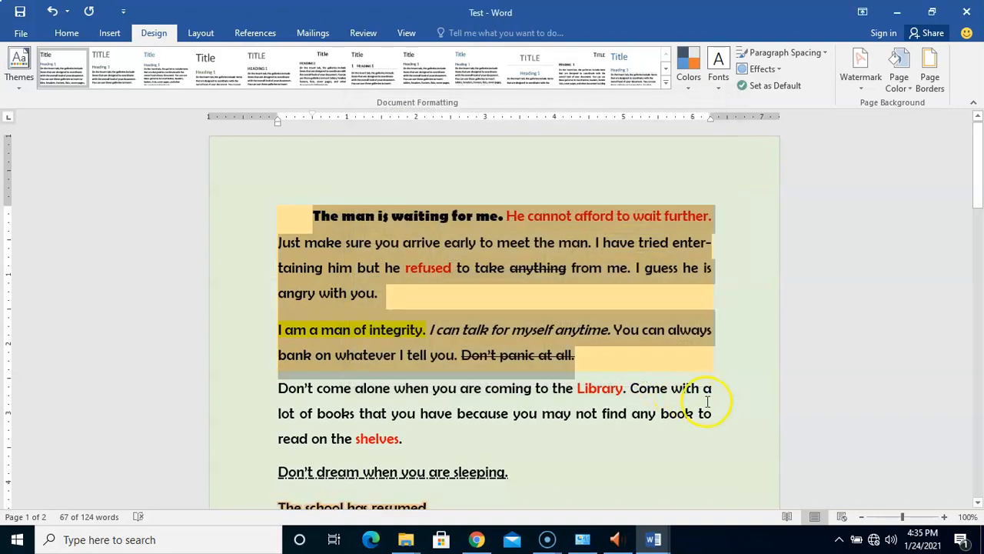
Clear the light gold shading from the first two paragraphs by setting their fill to No Color
left_click(928, 85)
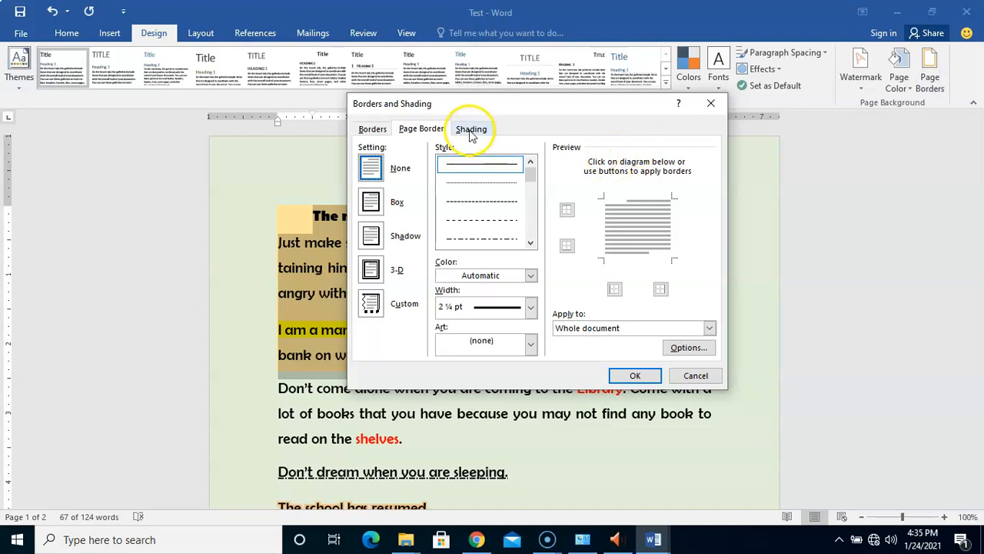
left_click(472, 131)
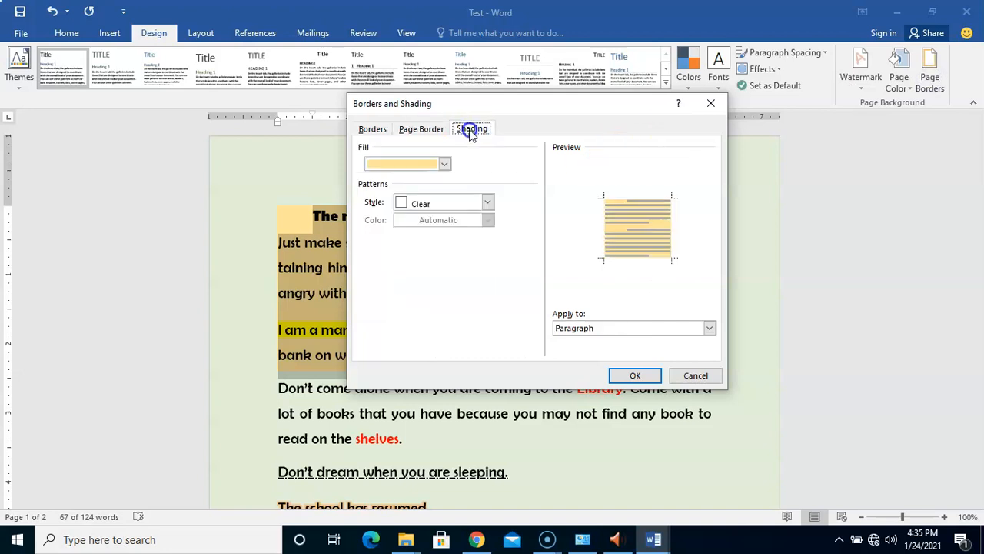
left_click(444, 163)
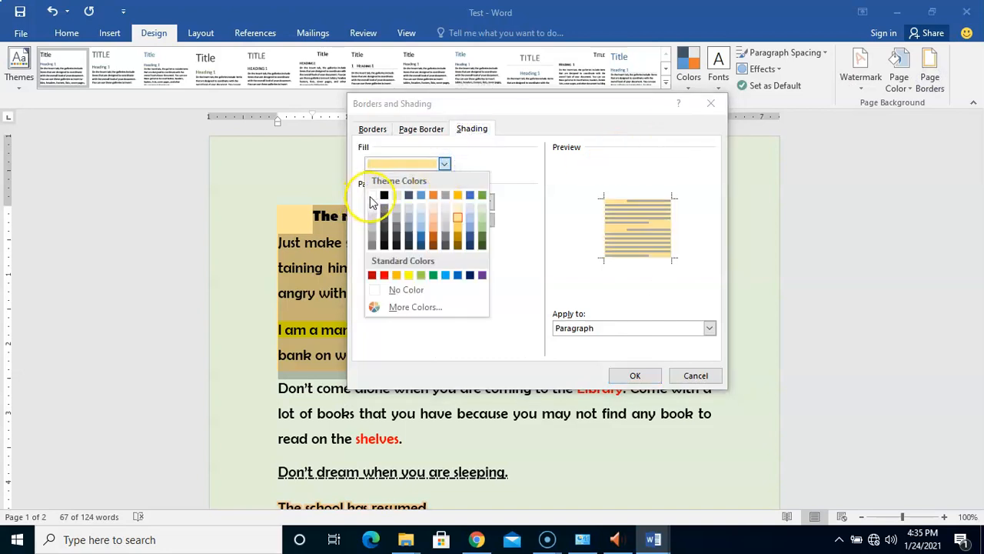
left_click(398, 292)
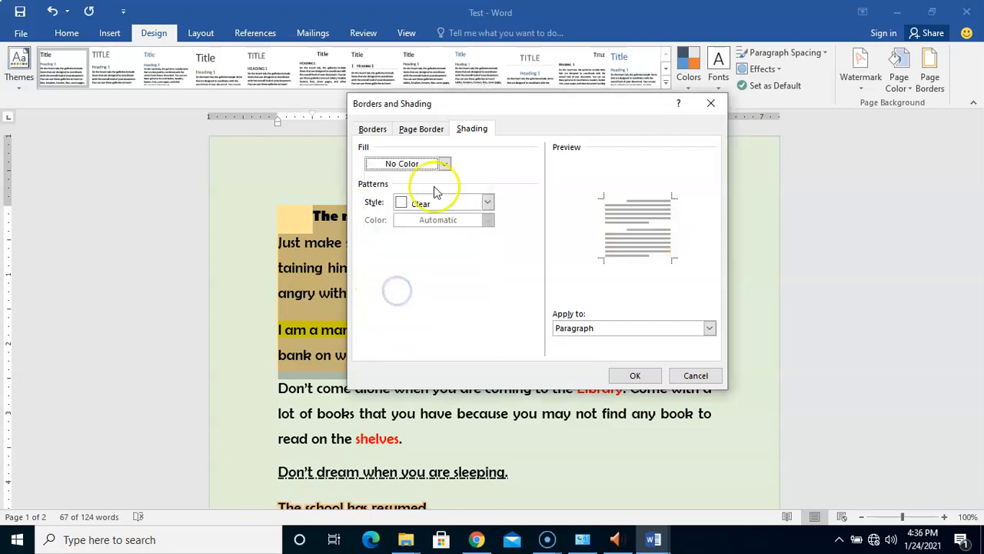
left_click(444, 164)
left_click(407, 289)
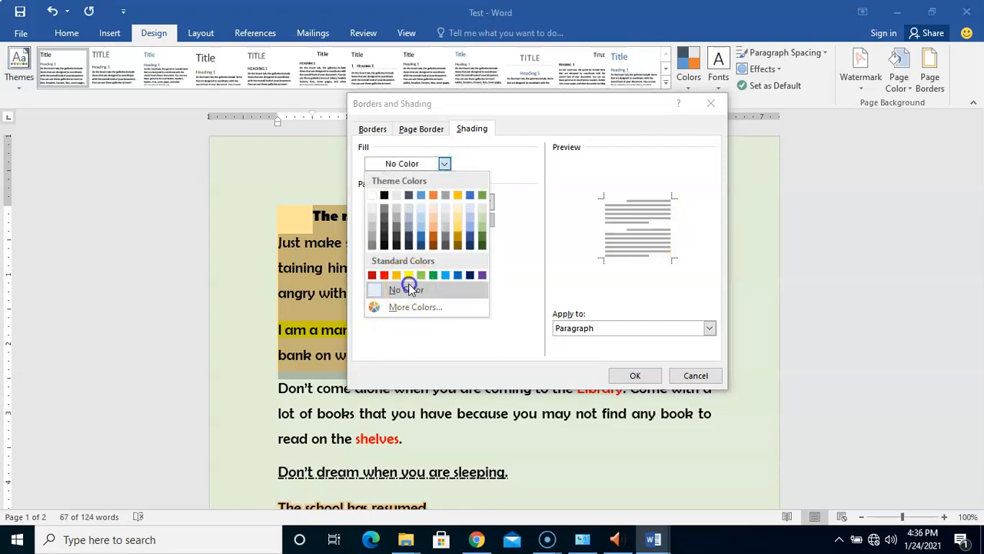
left_click(633, 375)
left_click(587, 392)
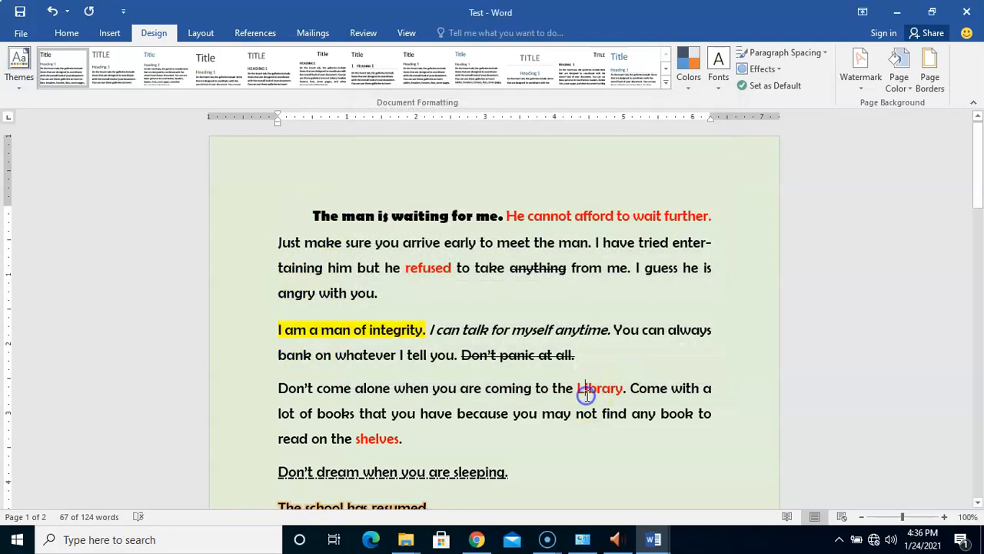
Remove the light green page color from the document by choosing No Color
left_click(905, 87)
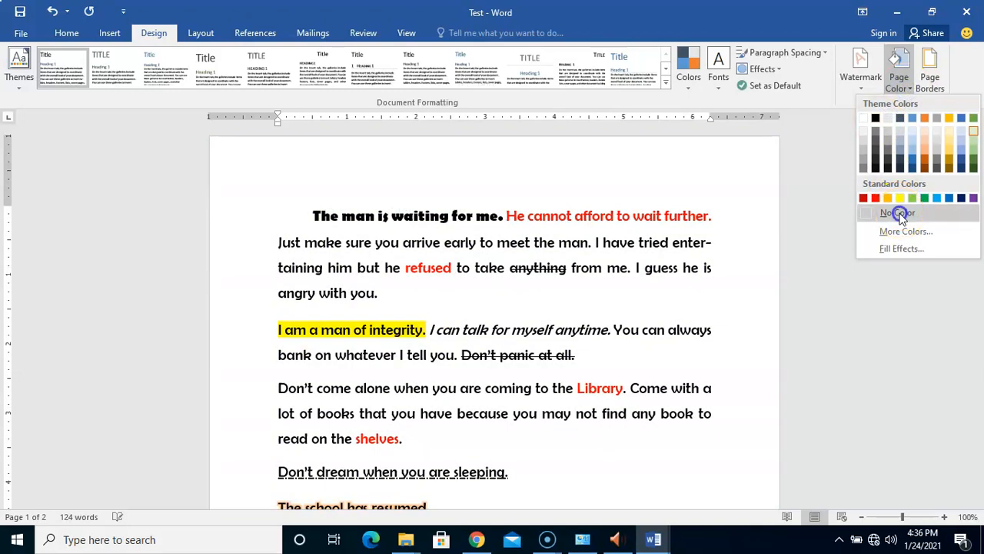
left_click(898, 213)
left_click(604, 315)
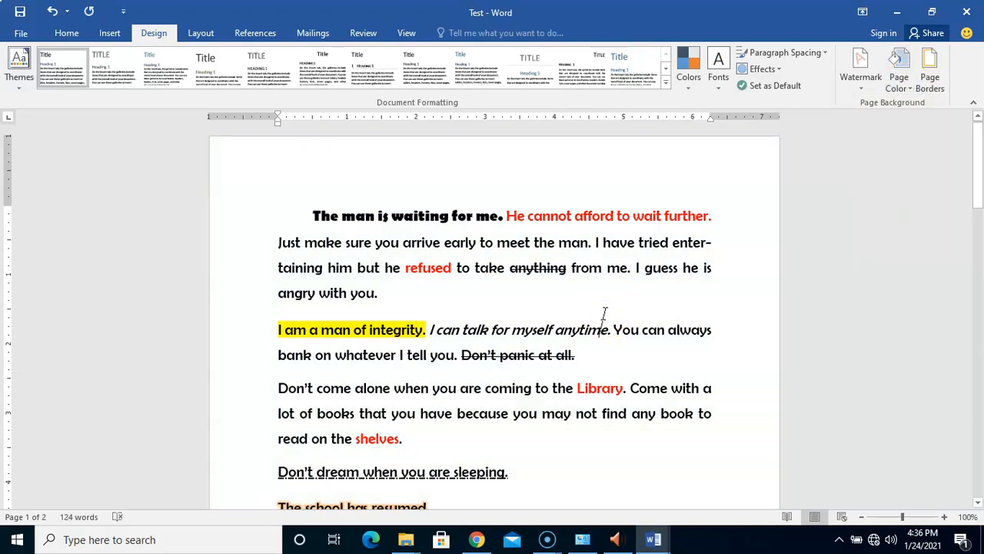